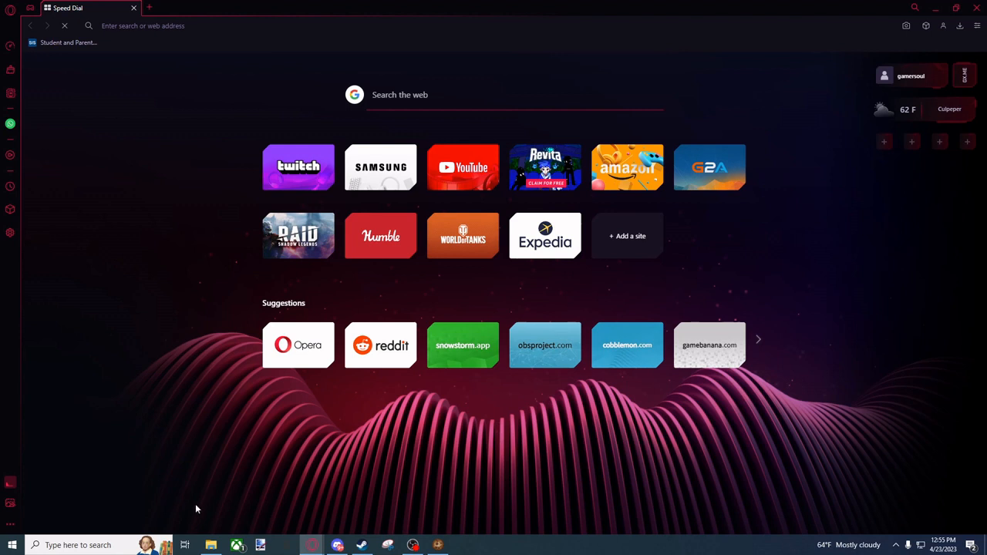
Open z_anim.png from the FAKEMON AGAIN pack's assets/cobblemon/textures/particle folder, examine its animation frames and close it.
mouse_move(211, 545)
left_click(210, 545)
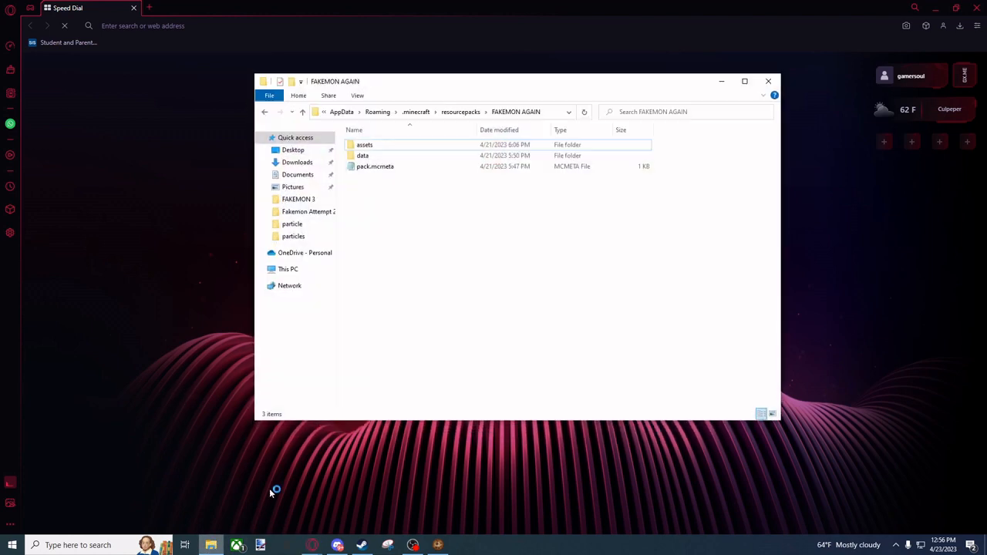
double_click(390, 147)
double_click(388, 146)
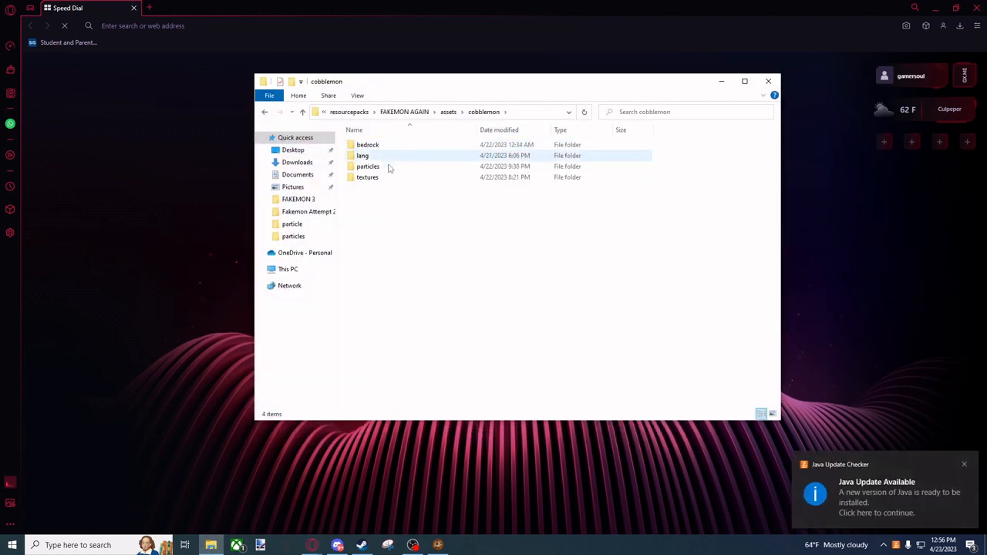
double_click(388, 176)
double_click(388, 145)
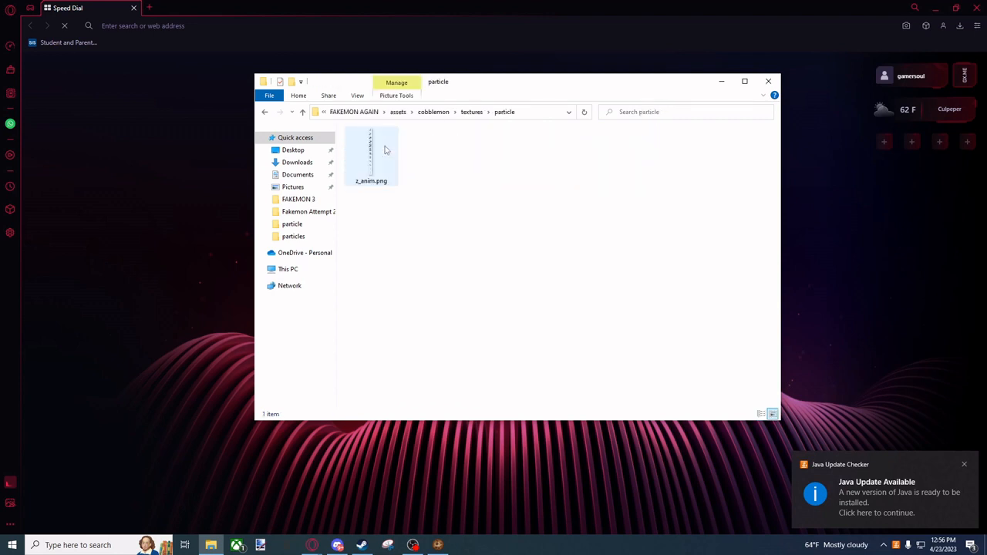
double_click(390, 156)
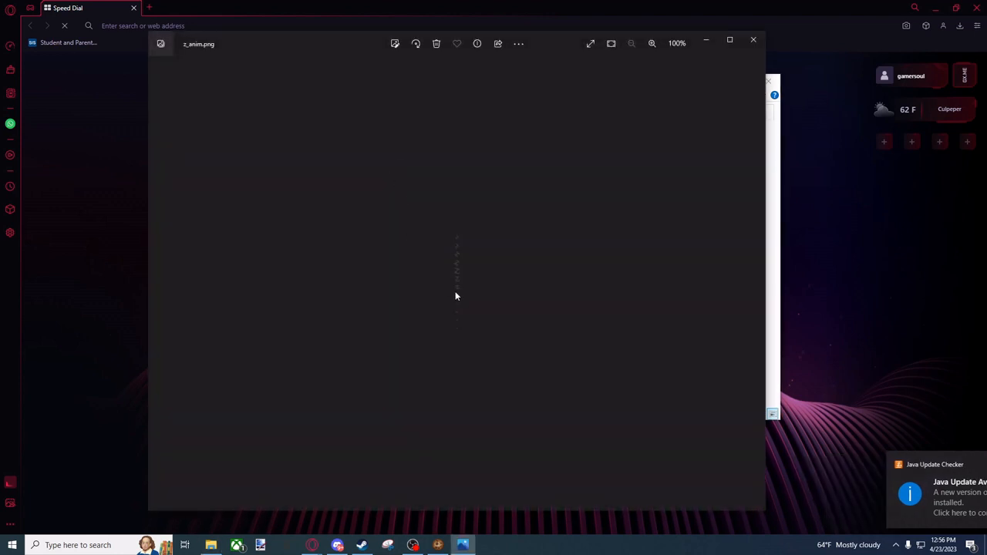
scroll(455, 290, "up", 5)
scroll(455, 292, "down", 2)
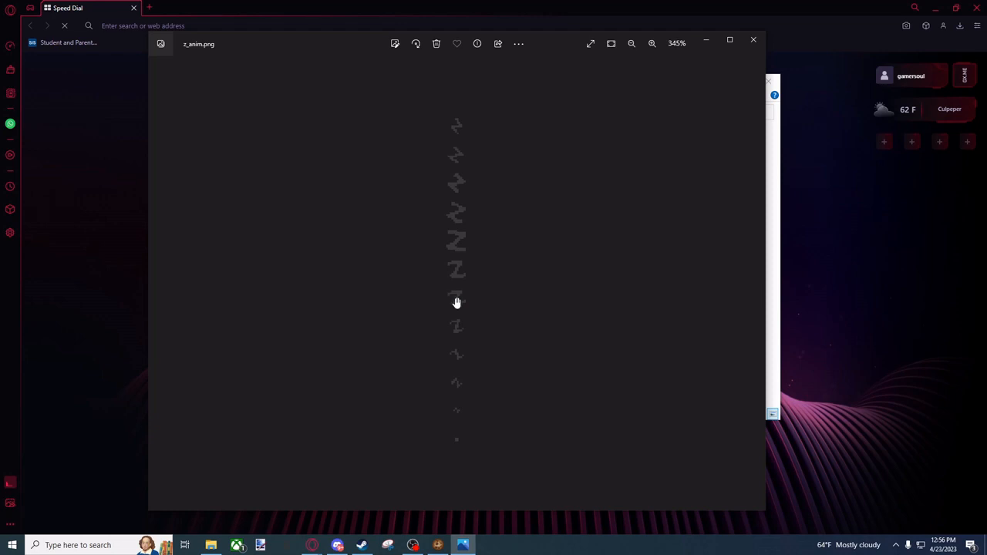
left_click(753, 40)
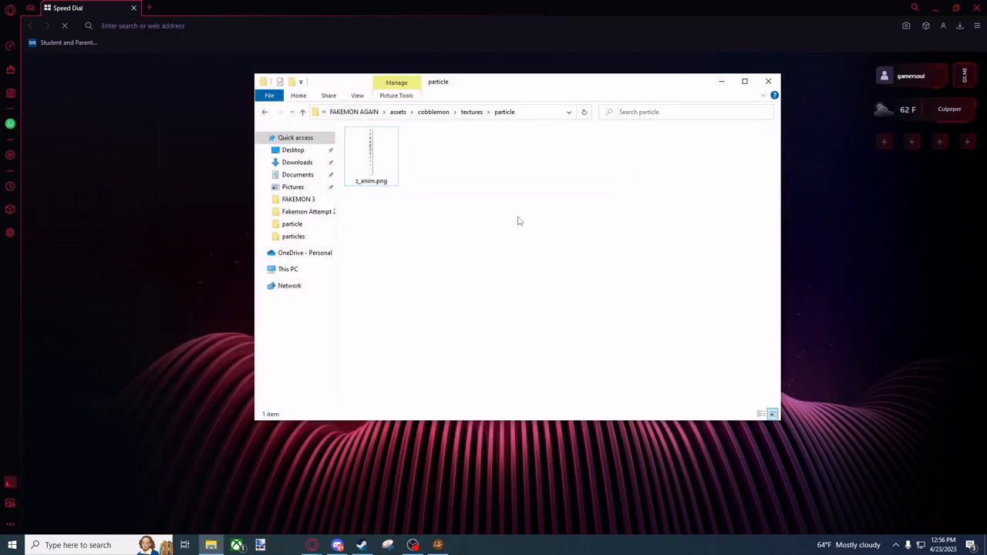
Return to the FAKEMON AGAIN root, retrace assets/cobblemon/textures/particle to show the texture's location, and minimize the window.
left_click(472, 111)
left_click(456, 197)
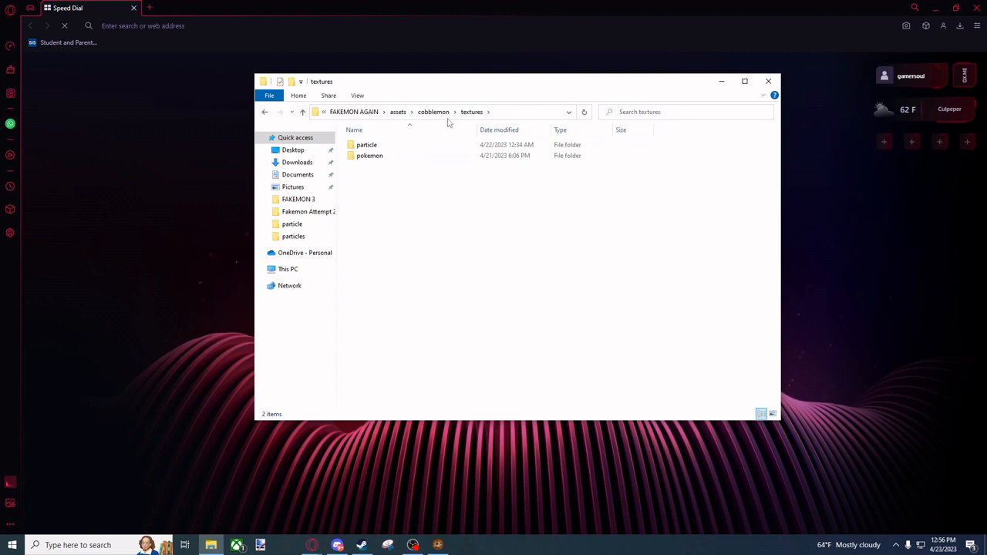
left_click(397, 113)
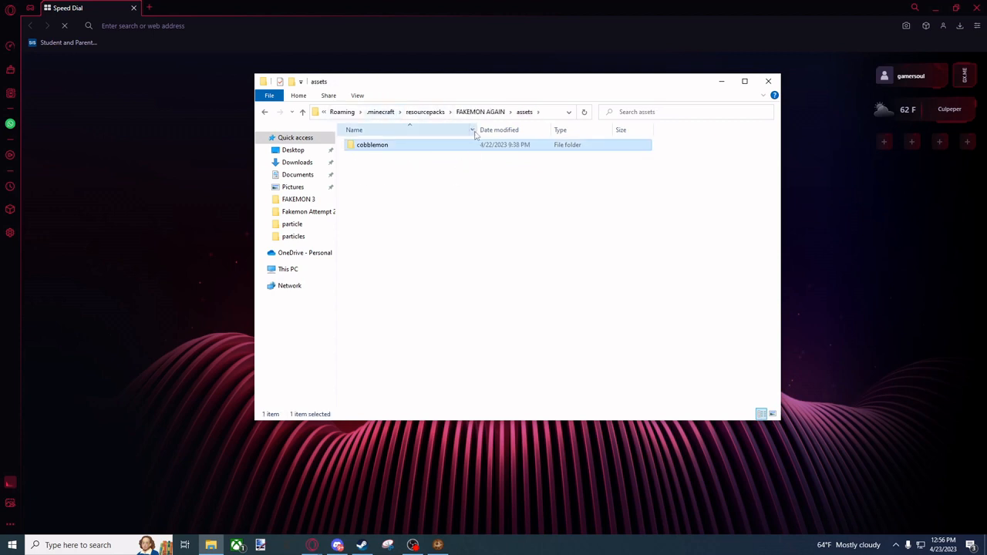
left_click(502, 113)
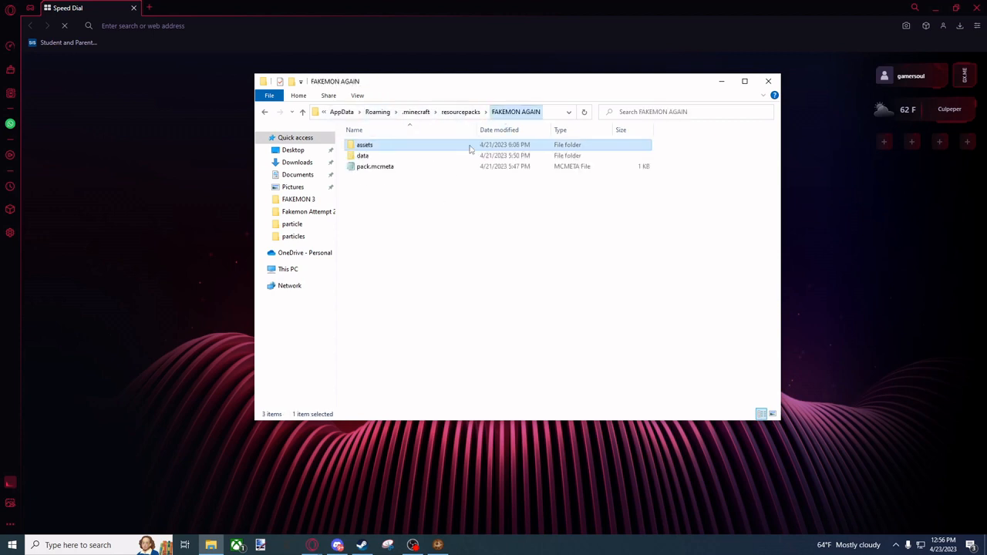
double_click(383, 146)
double_click(385, 146)
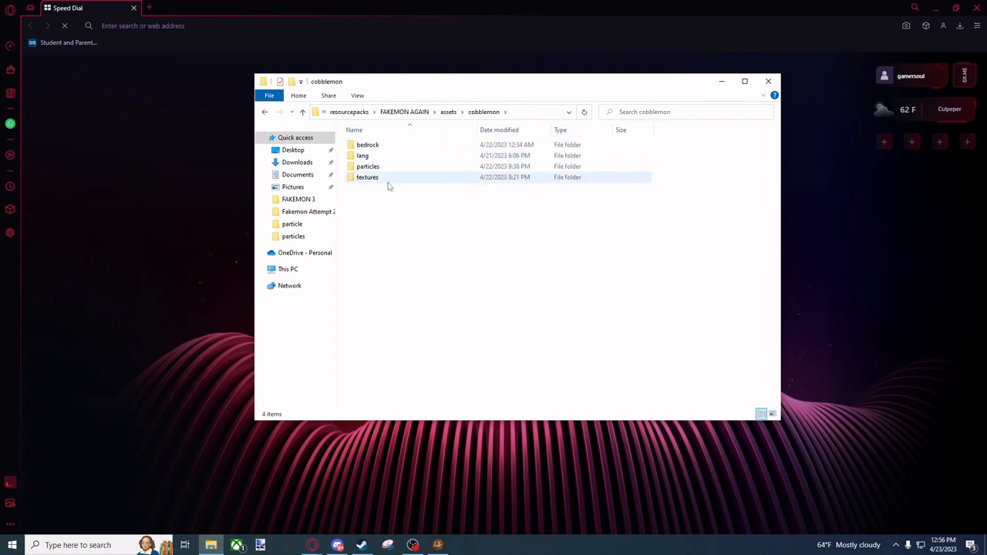
double_click(386, 178)
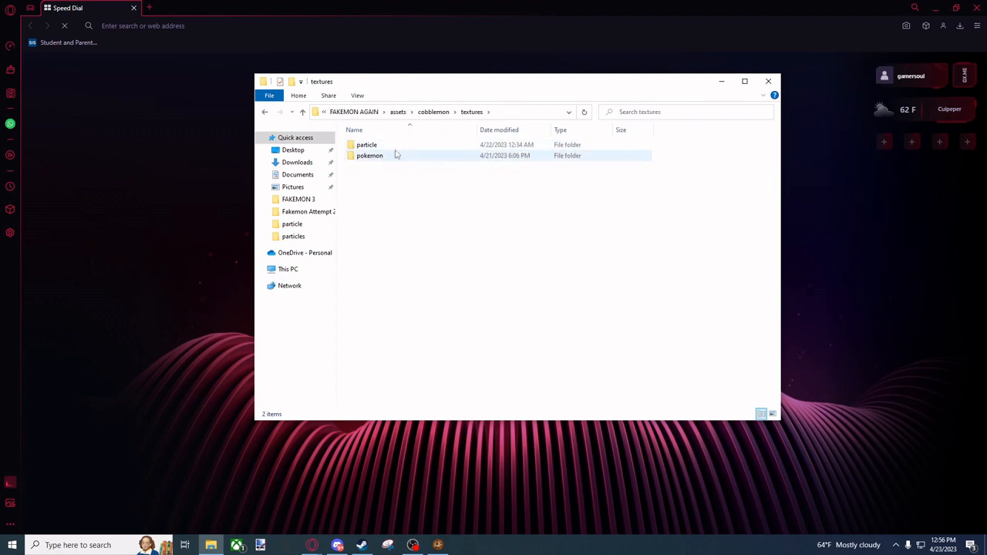
double_click(386, 145)
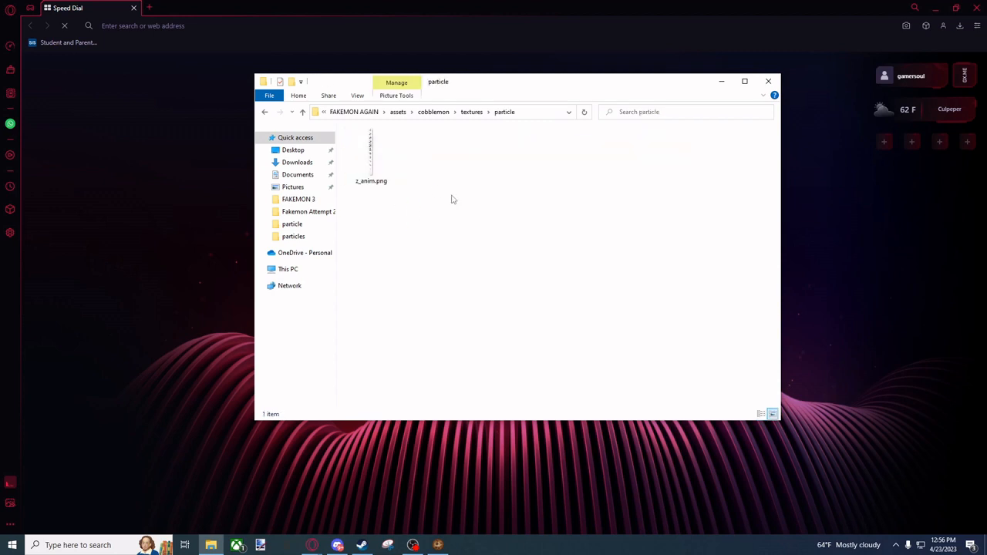
left_click(721, 81)
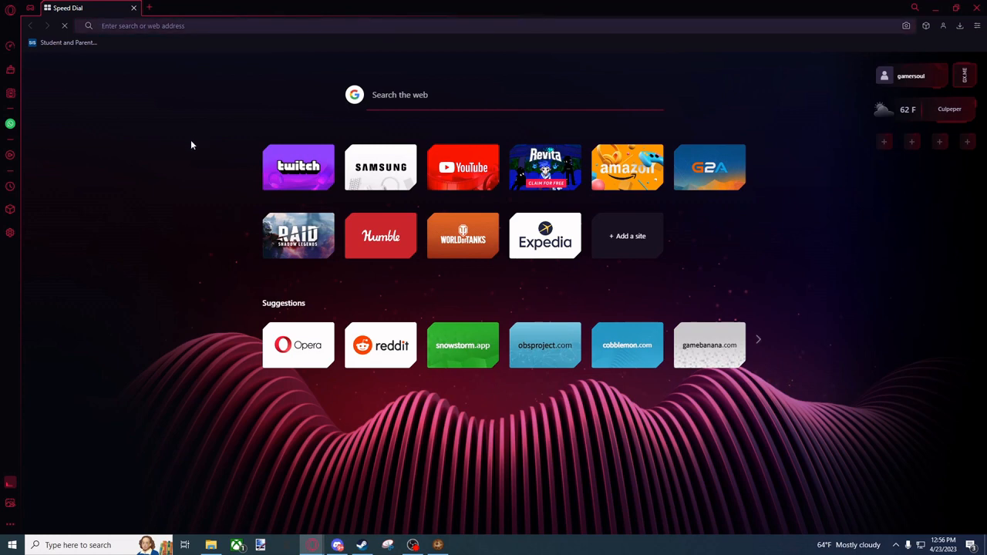
Load snowstorm.app in the browser and look around the particle preview.
type("snowstorm.app")
key("Return")
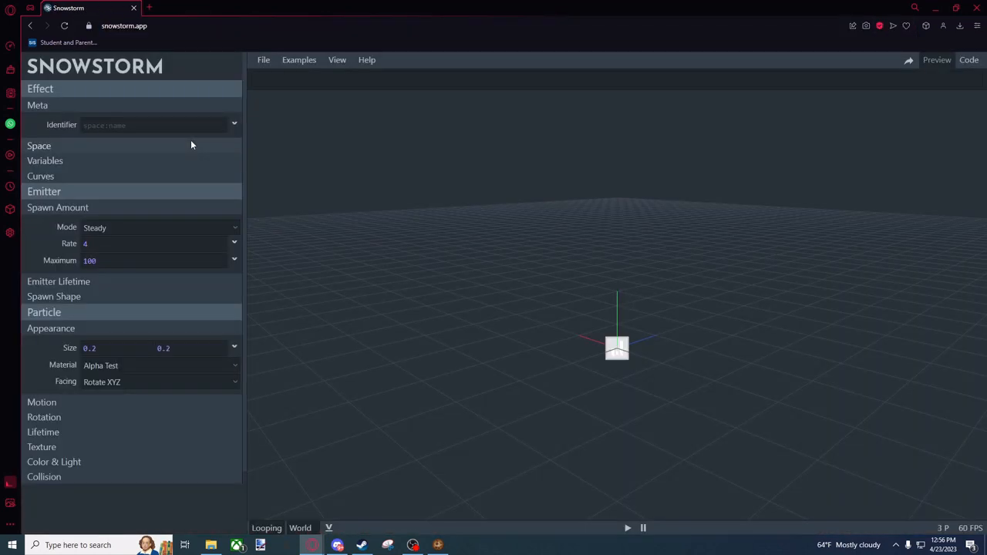
left_click_drag(483, 311, 711, 325)
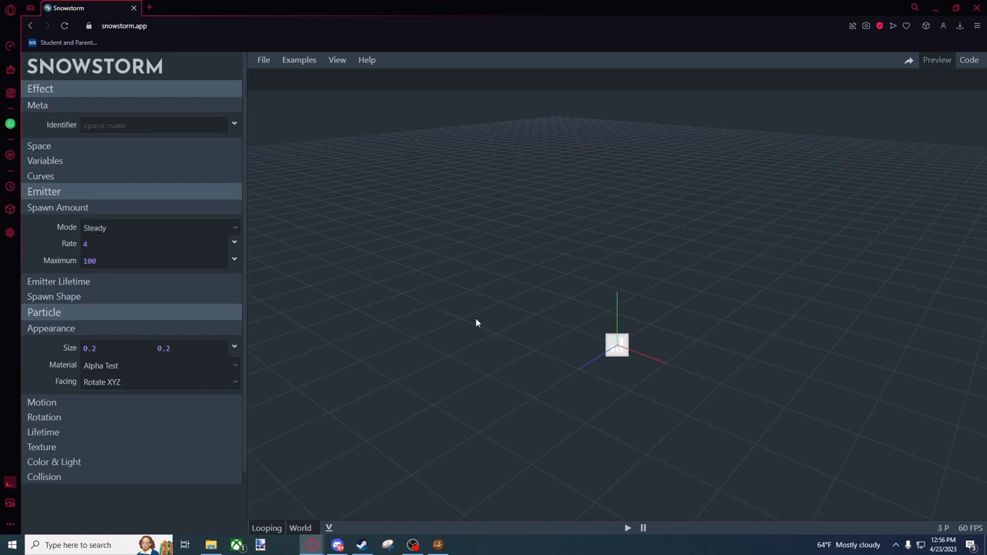
left_click_drag(476, 328, 301, 203)
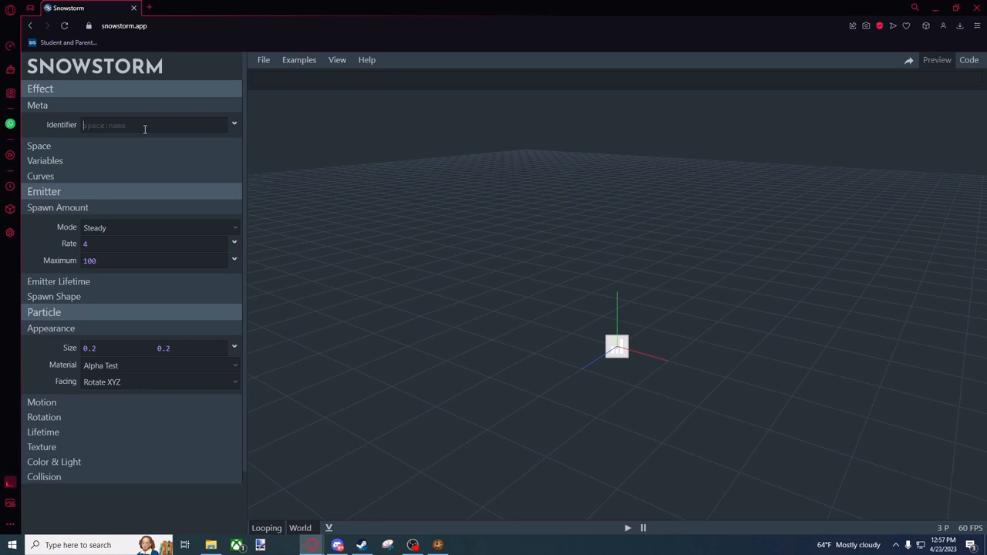
Set the effect's identifier to cobblemon:sleep_zzz and take a brief look at the particle rotation settings.
type("cobblemon")
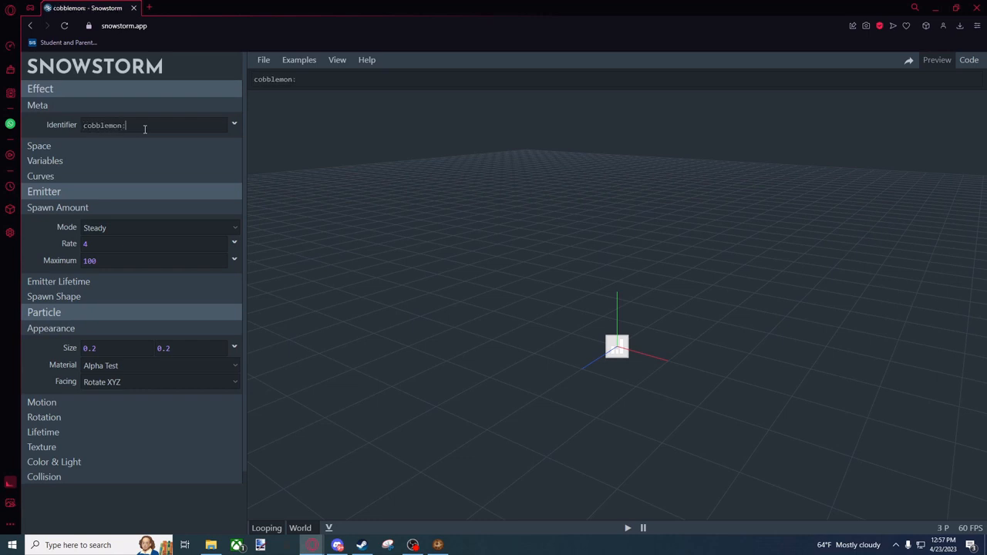
type(":sleep_zzz")
left_click(121, 417)
scroll(108, 340, "down", 2)
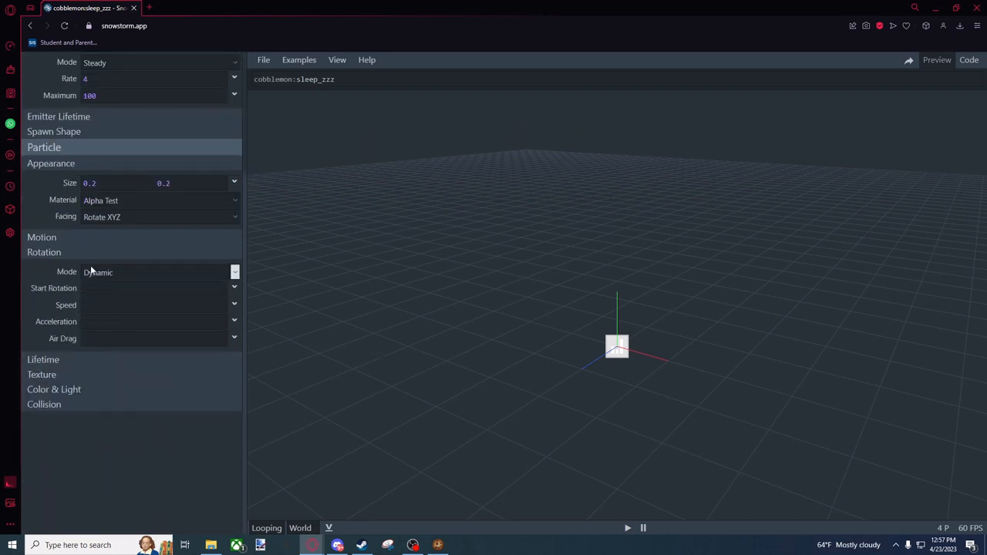
left_click(91, 253)
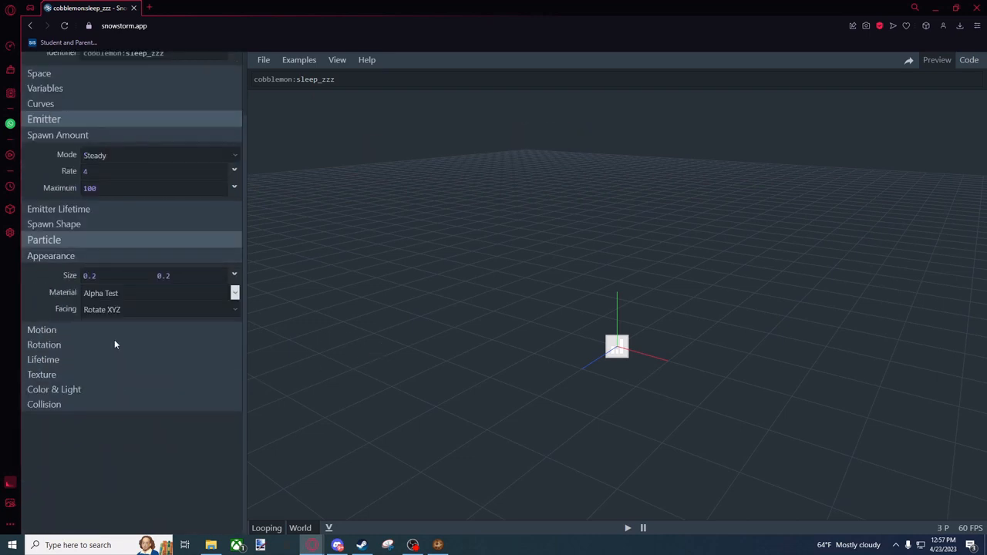
Open Snowstorm in a second browser tab and dismiss the VSCode extension notice.
left_click(152, 8)
type("sn")
key("Return")
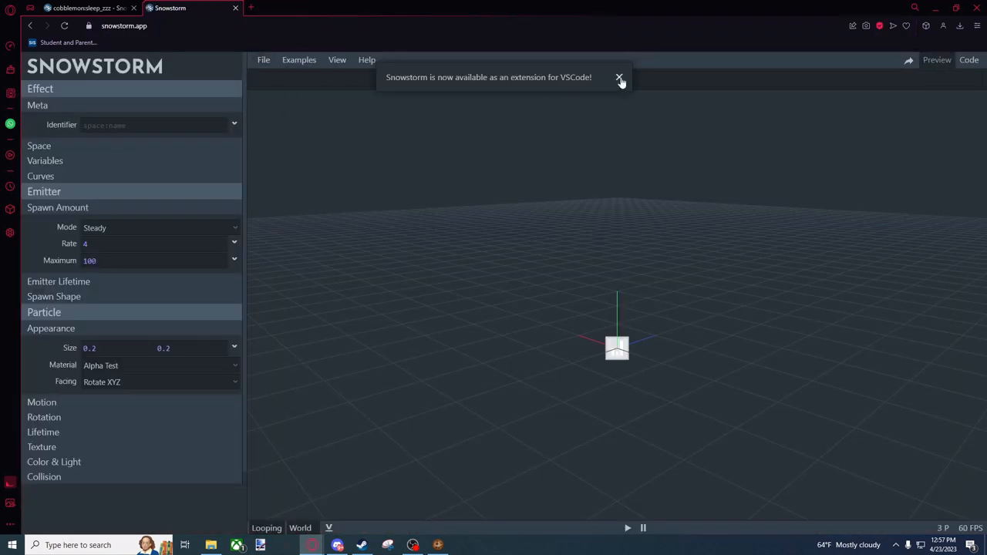
left_click(620, 78)
left_click(263, 61)
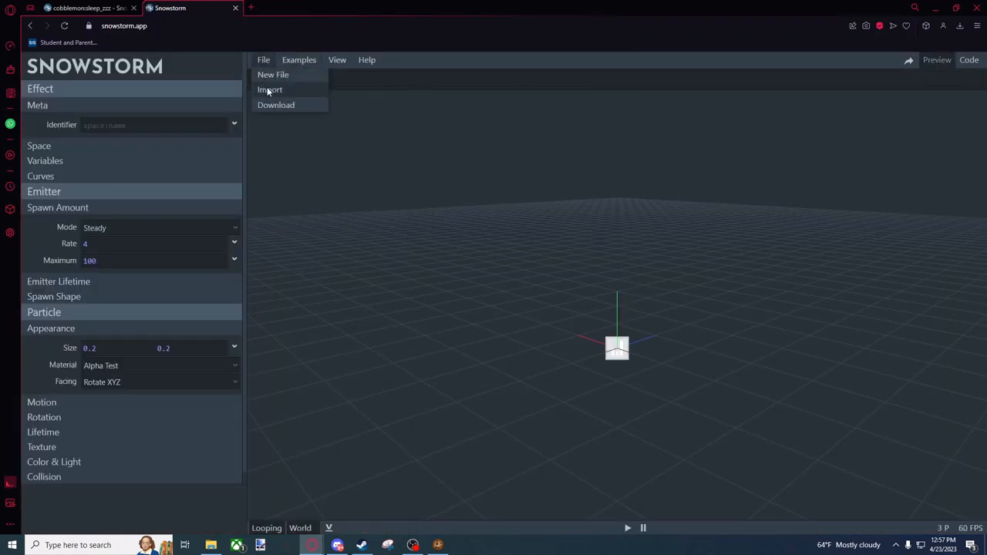
left_click(270, 90)
left_click(279, 239)
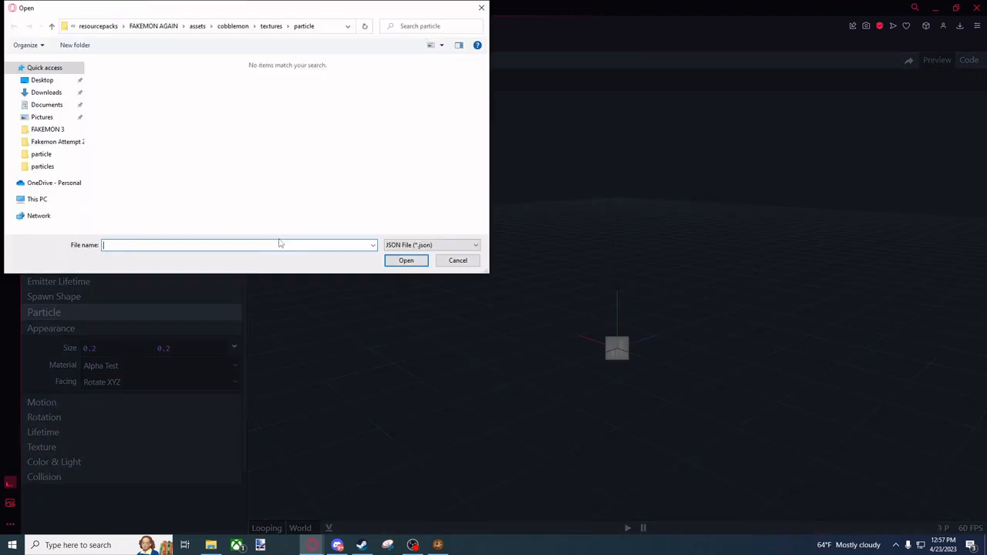
left_click_drag(219, 3, 426, 80)
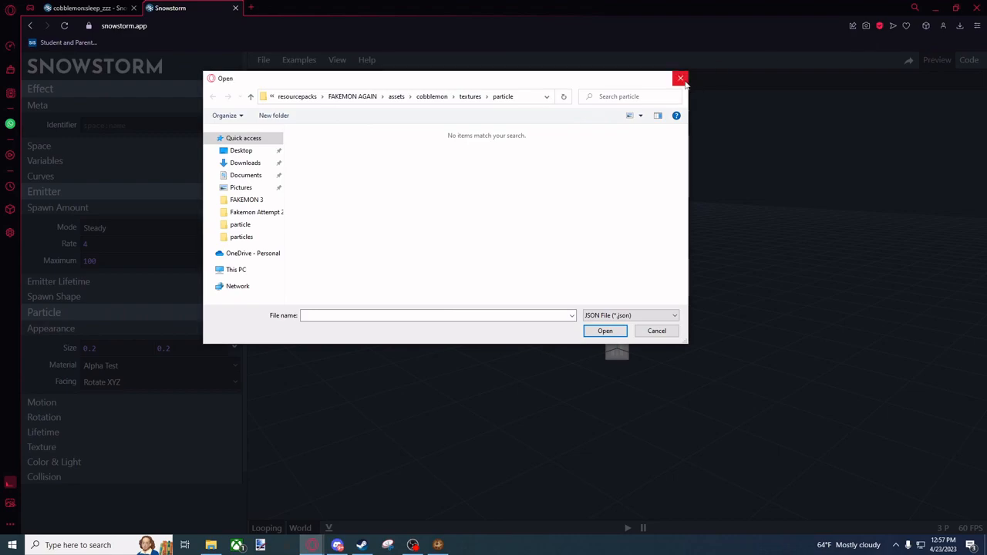
left_click(668, 330)
Minimize the browser and open assets/cobblemon/bedrock/particles inside the desktop Cobblemon folder.
left_click(936, 7)
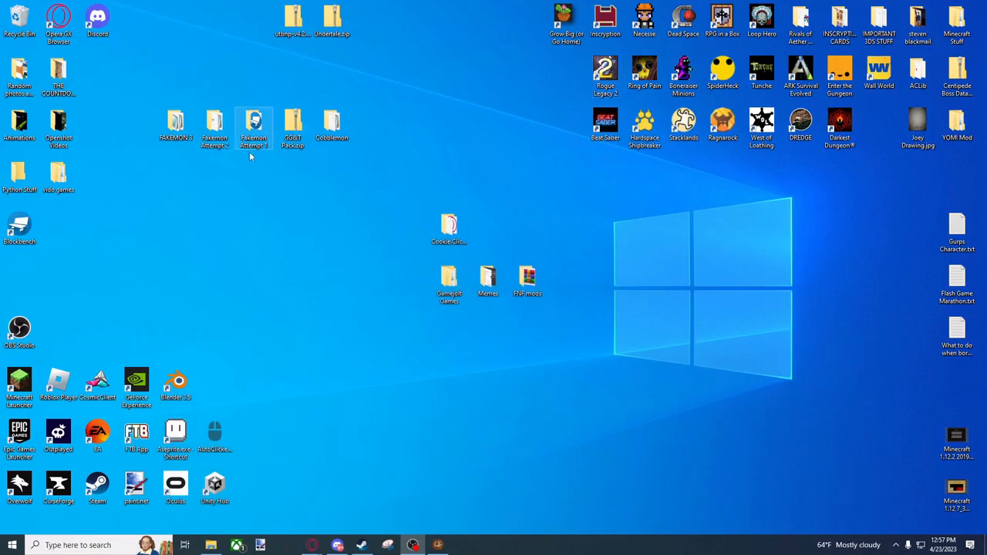
double_click(333, 126)
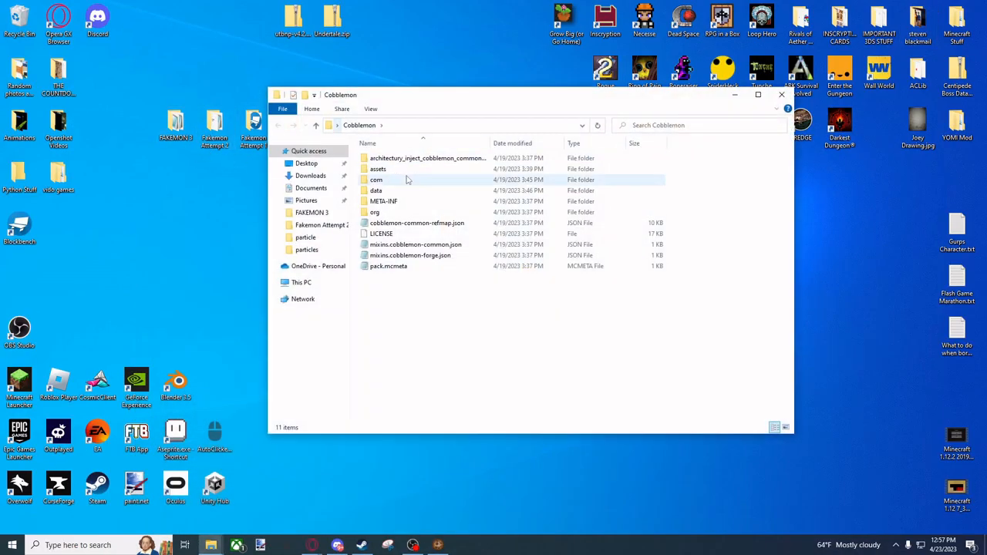
double_click(385, 169)
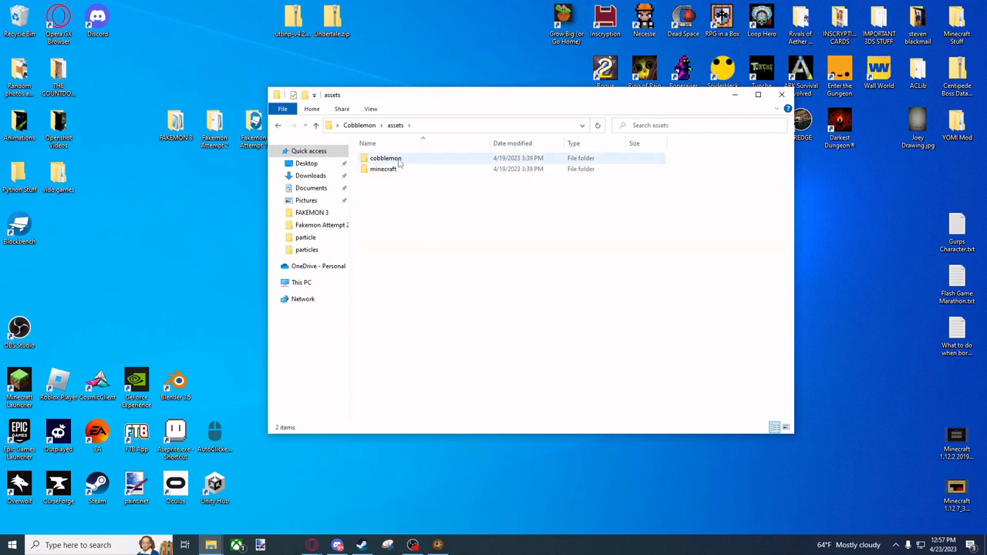
double_click(399, 160)
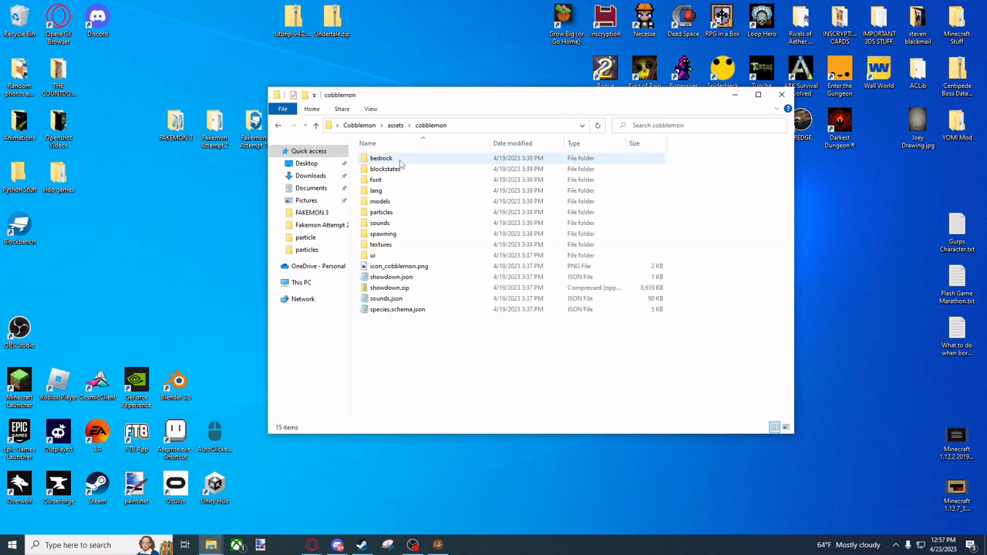
double_click(408, 218)
left_click(425, 125)
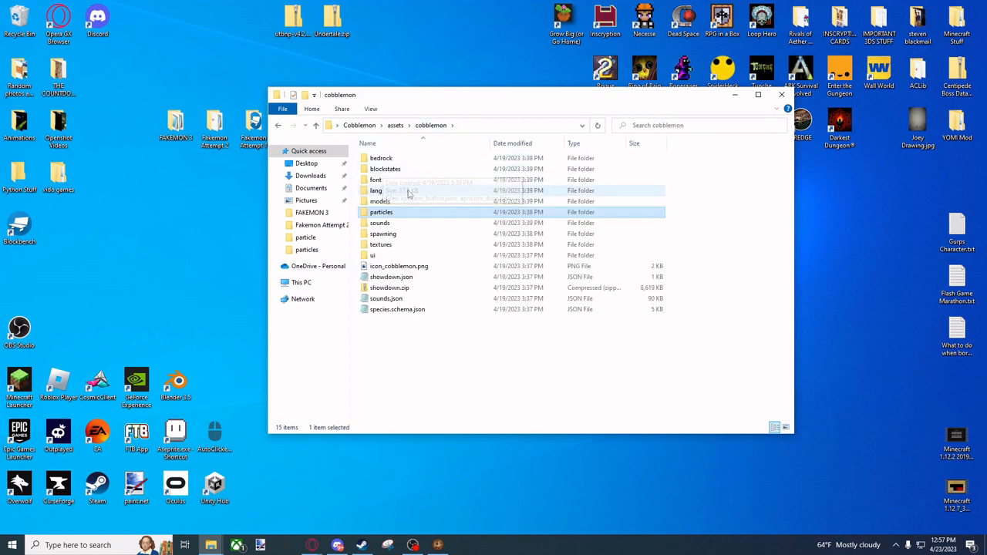
left_click(395, 159)
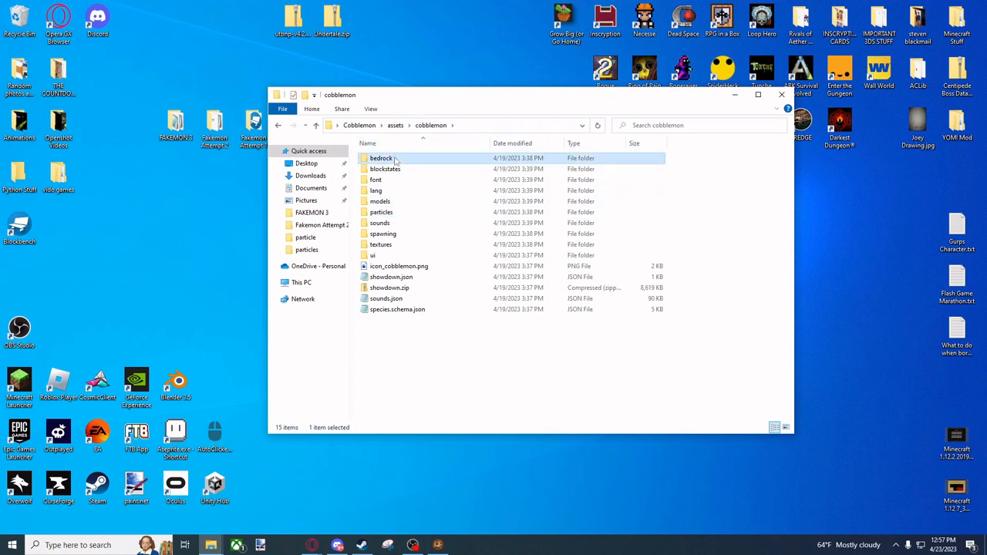
double_click(395, 159)
double_click(395, 168)
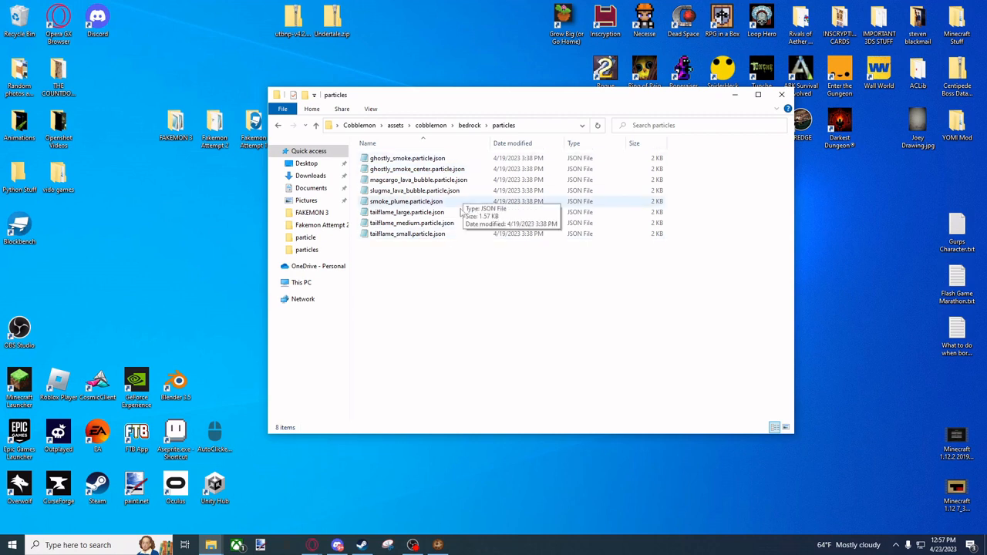
Copy the full path of the bedrock particles folder.
left_click(540, 125)
key("ctrl+c")
left_click(492, 352)
Switch back to the browser window that has Snowstorm open.
left_click(339, 546)
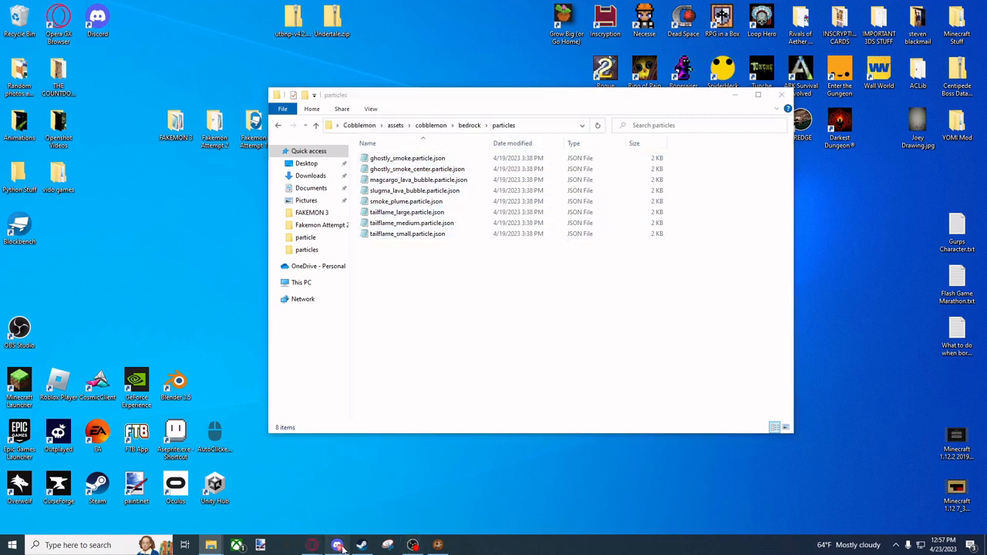
left_click(345, 547)
mouse_move(340, 545)
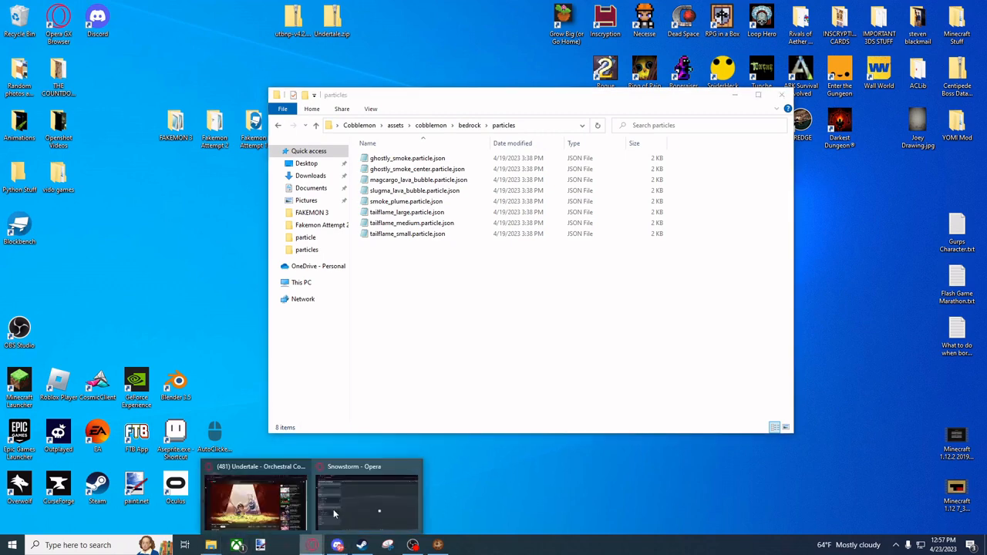
left_click(351, 502)
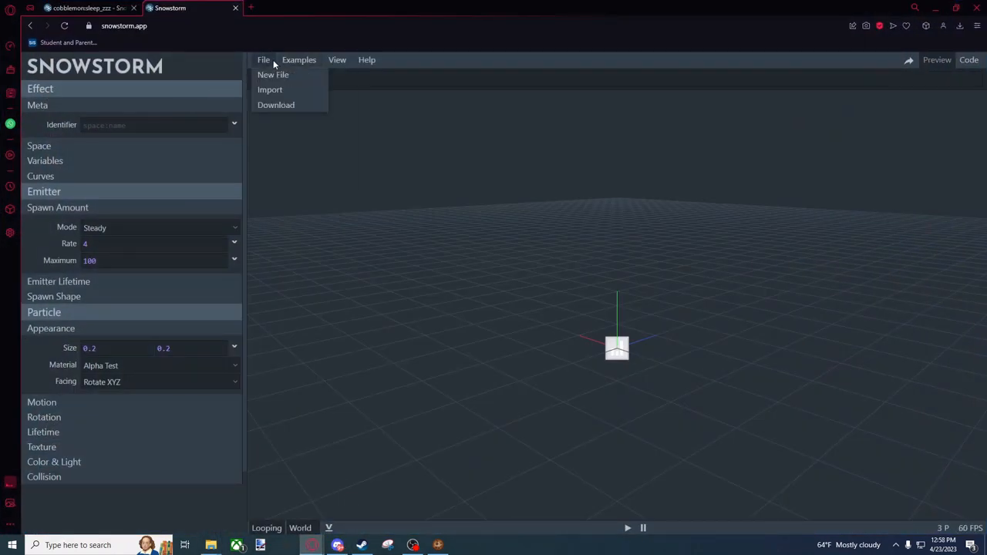
Import smoke_plume.particle.json from the copied Cobblemon bedrock particles folder and accept clearing the current work.
left_click(280, 103)
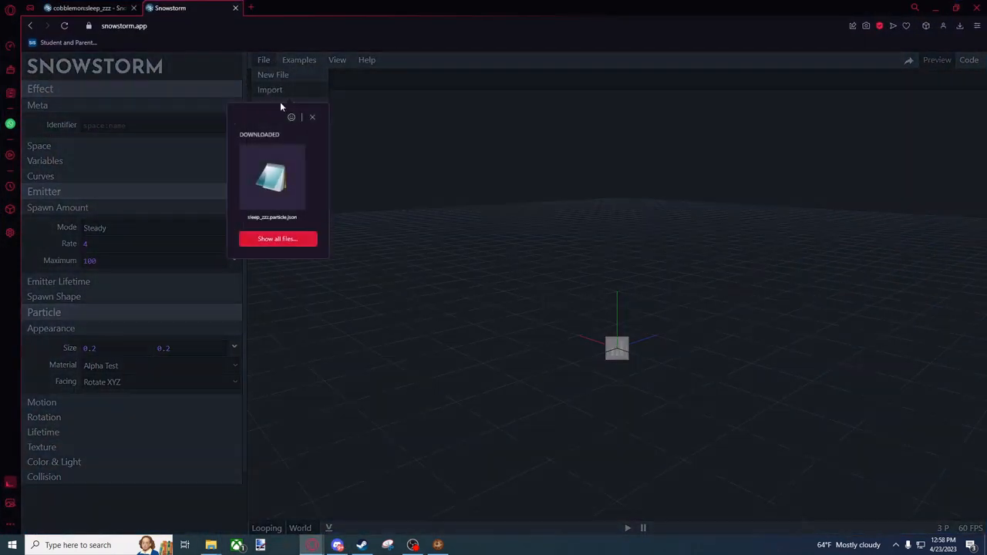
left_click(278, 240)
left_click(432, 97)
key("ctrl+v")
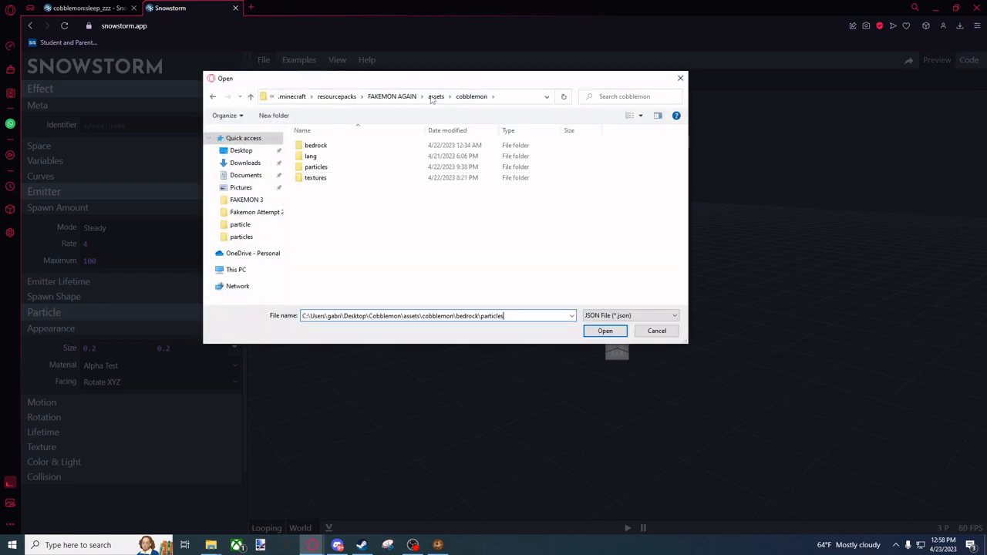
left_click(502, 96)
key("ctrl+v")
key("Return")
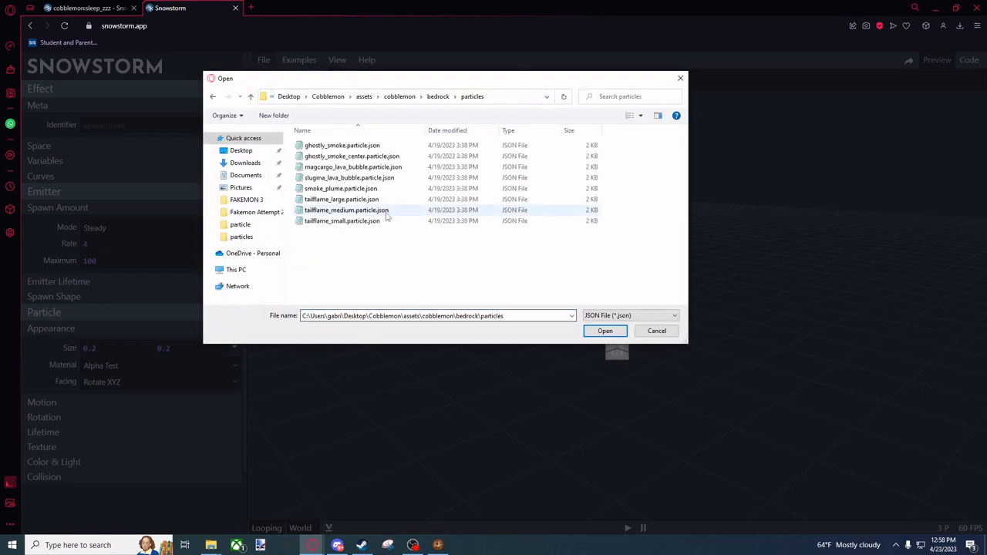
double_click(389, 188)
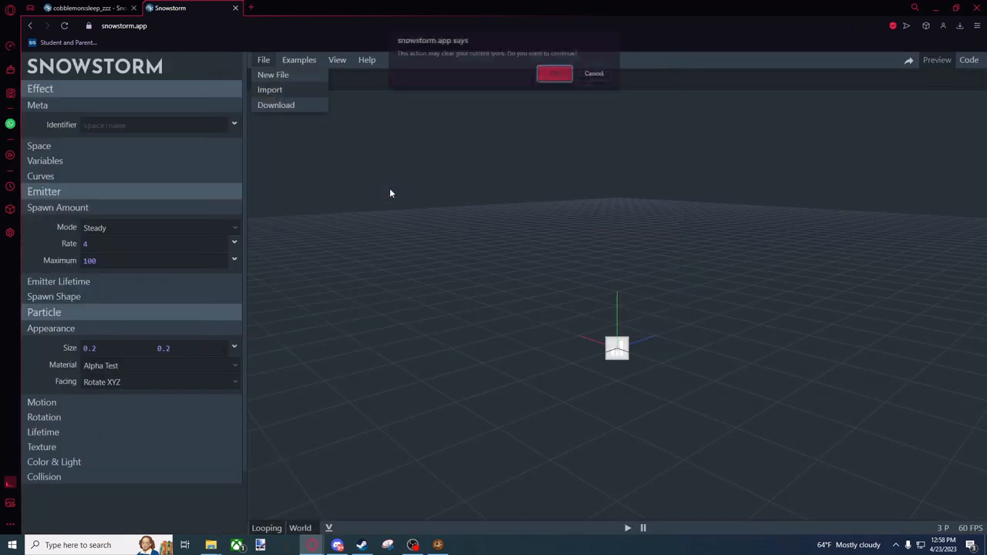
left_click(554, 80)
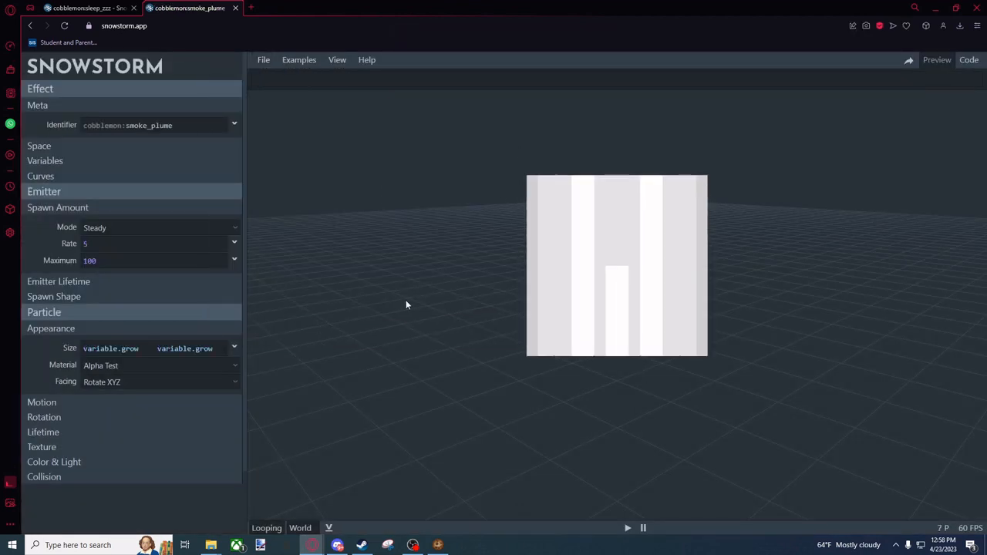
Examine the smoke_plume effect's preview and its space, variables and curve settings.
left_click_drag(389, 283, 725, 381)
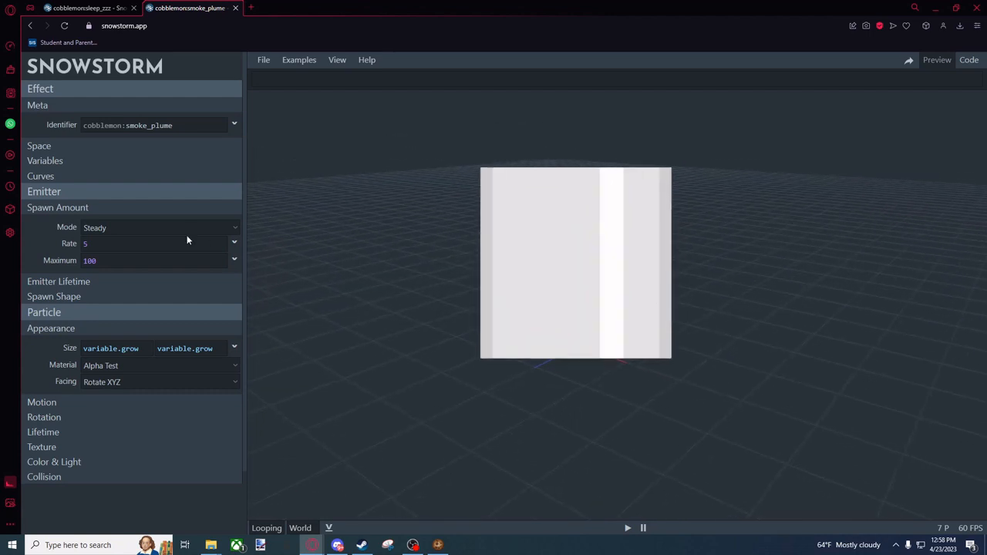
left_click(112, 145)
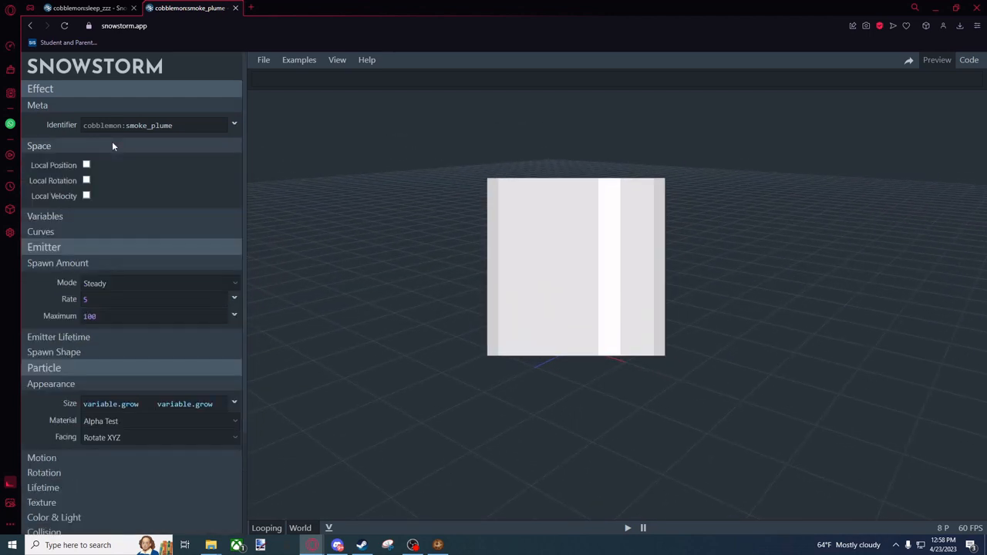
left_click(85, 216)
left_click(74, 217)
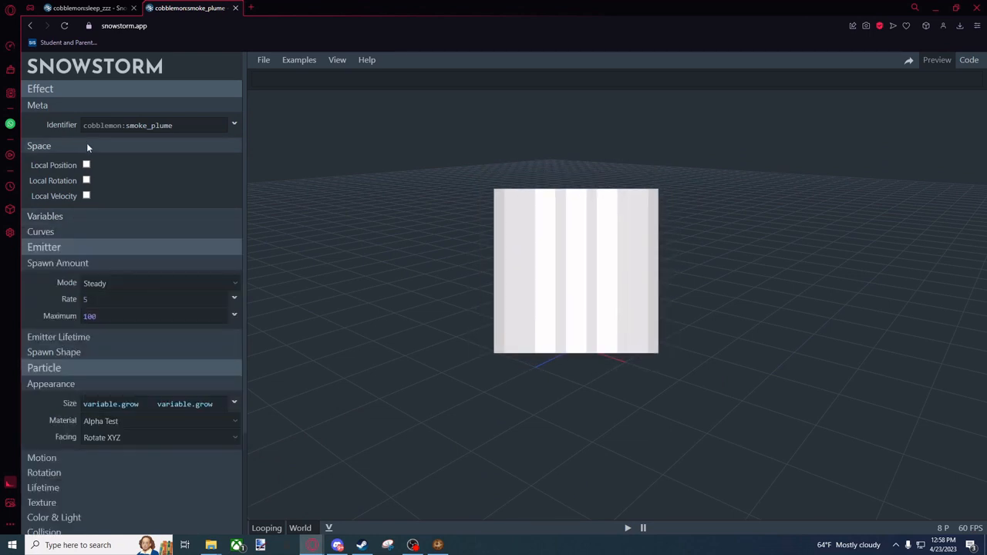
left_click(85, 145)
left_click(67, 177)
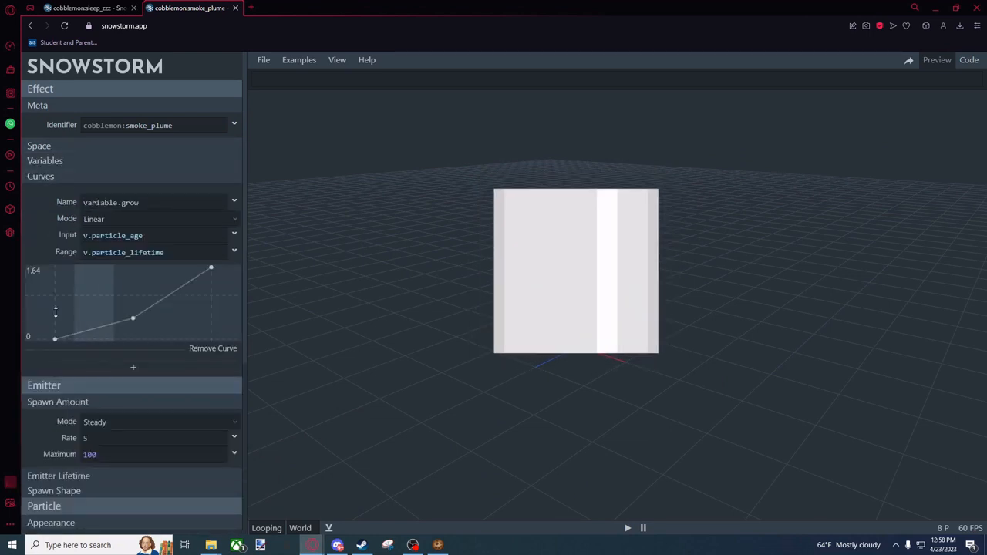
scroll(123, 279, "down", 4)
scroll(123, 278, "up", 4)
scroll(122, 278, "up", 1)
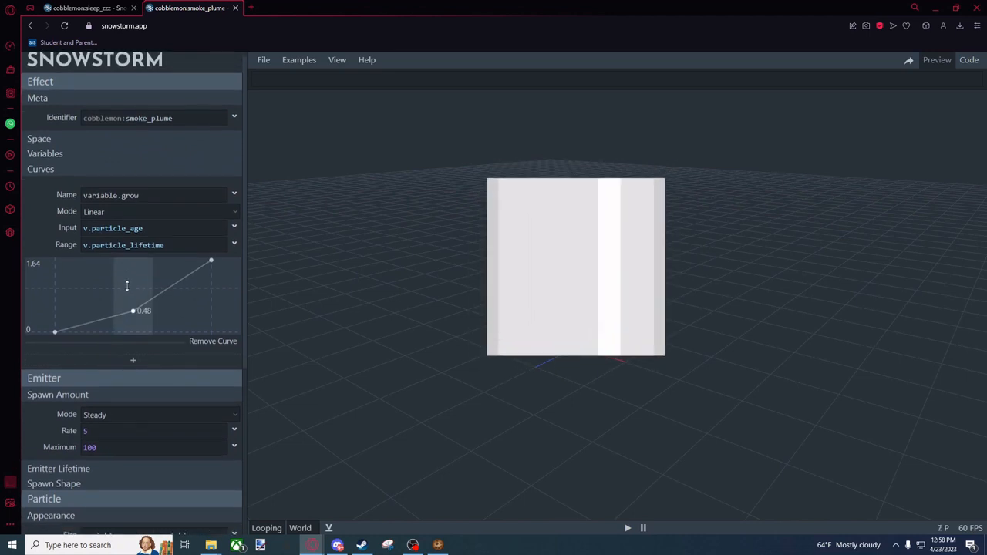
scroll(125, 280, "down", 4)
scroll(126, 285, "up", 4)
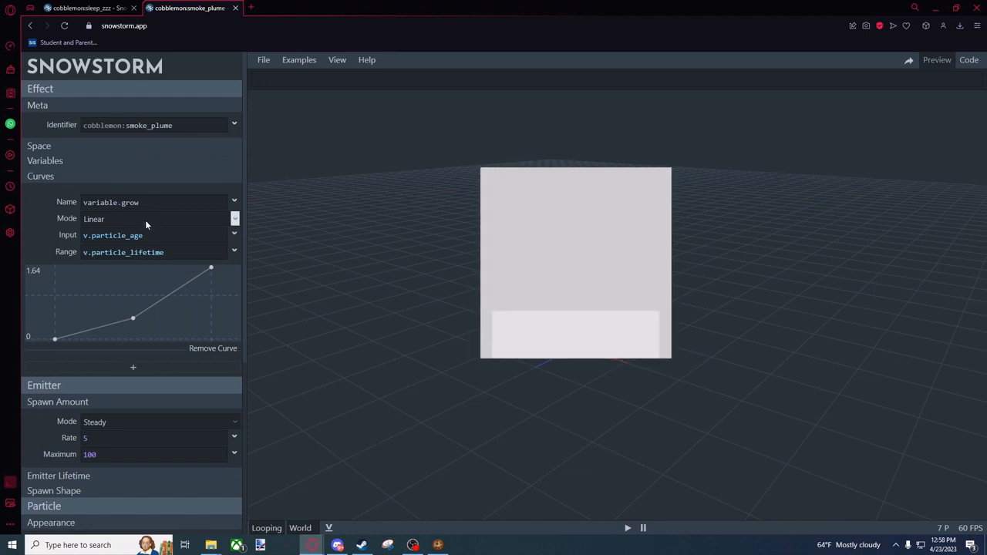
Add a curve to the sleep_zzz effect and name it variable.grow, matching the curve name in smoke_plume.
left_click(84, 8)
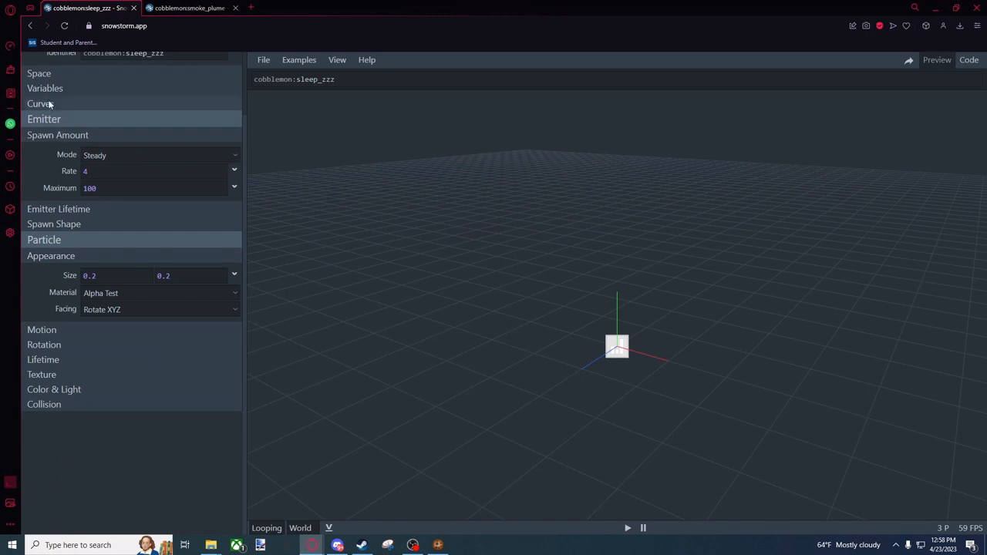
left_click(87, 102)
left_click(86, 107)
scroll(136, 200, "up", 4)
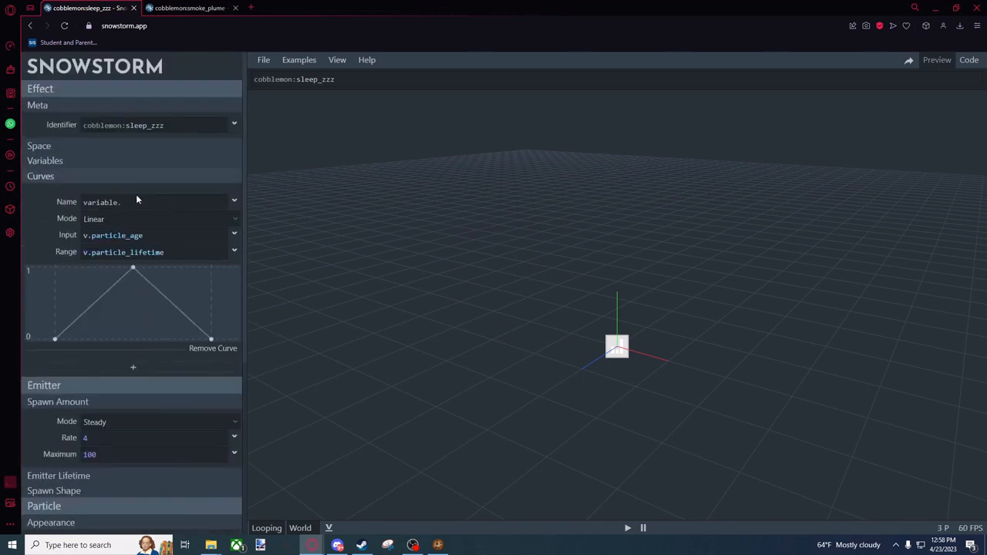
left_click(126, 203)
left_click(195, 7)
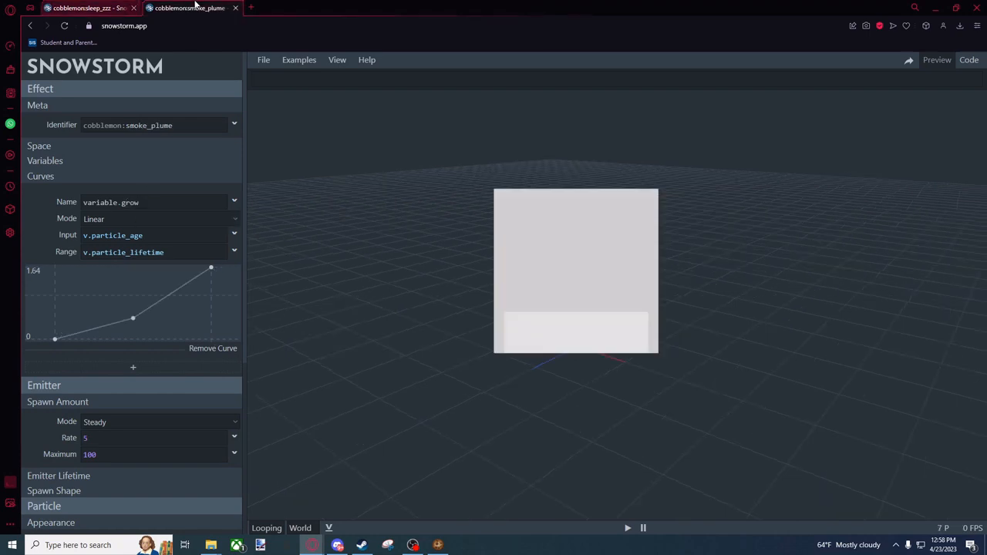
left_click(99, 6)
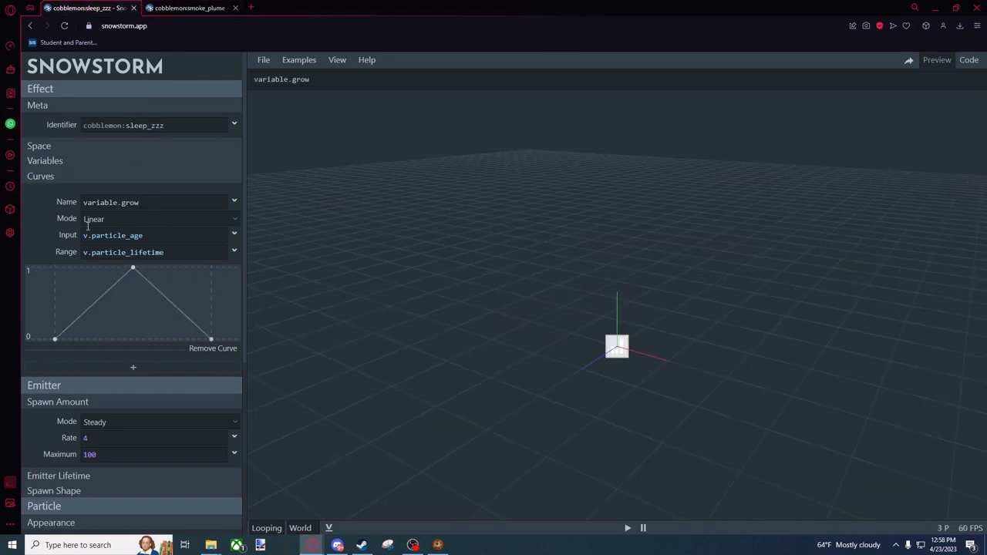
Check the smoke_plume curve's points and set the middle point of the sleep_zzz curve to 0.48.
left_click(206, 7)
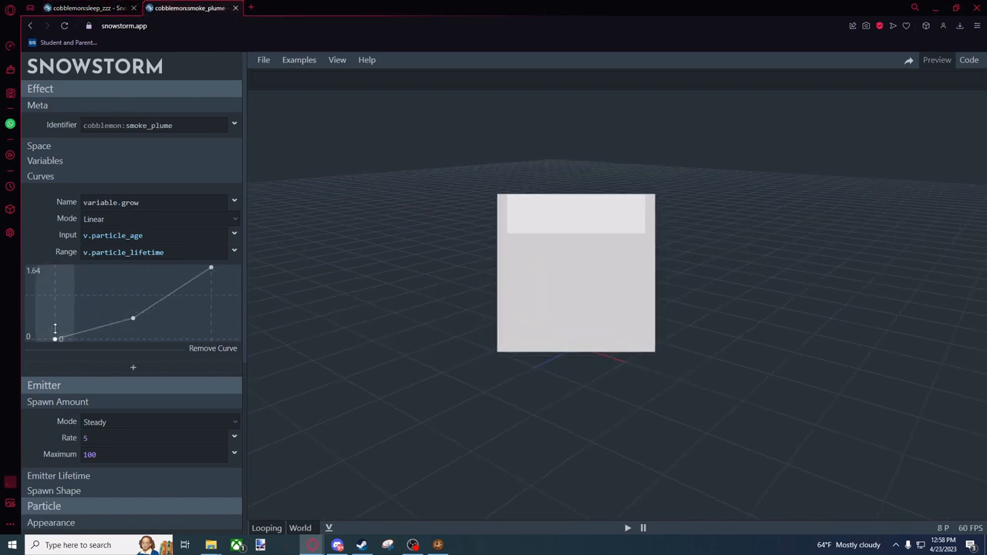
left_click(54, 333)
left_click(124, 303)
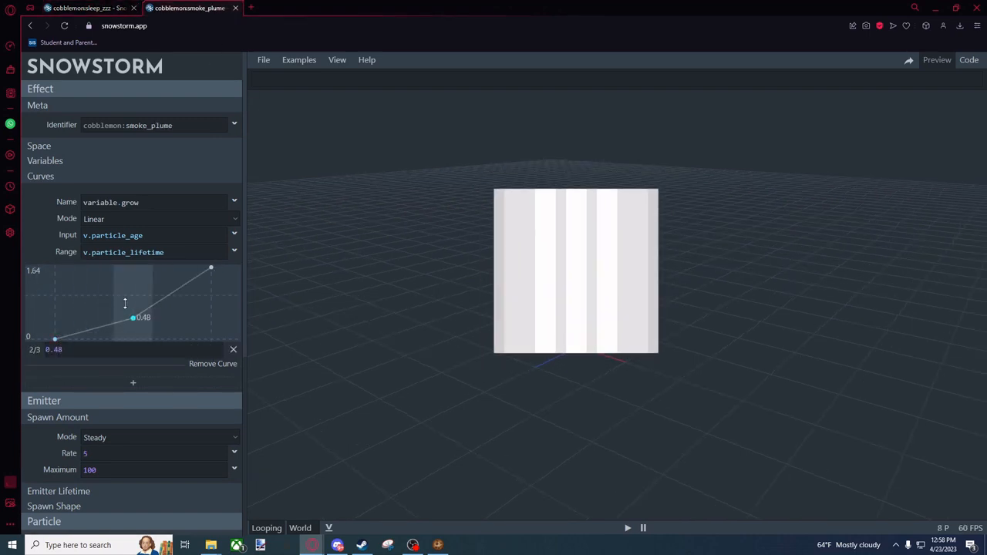
left_click(87, 8)
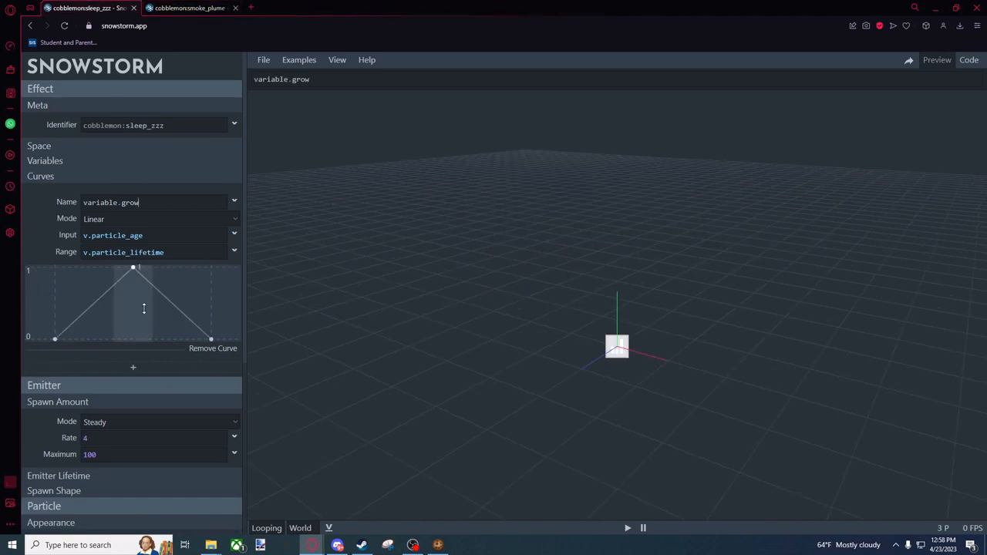
left_click(143, 309)
key("BackSpace")
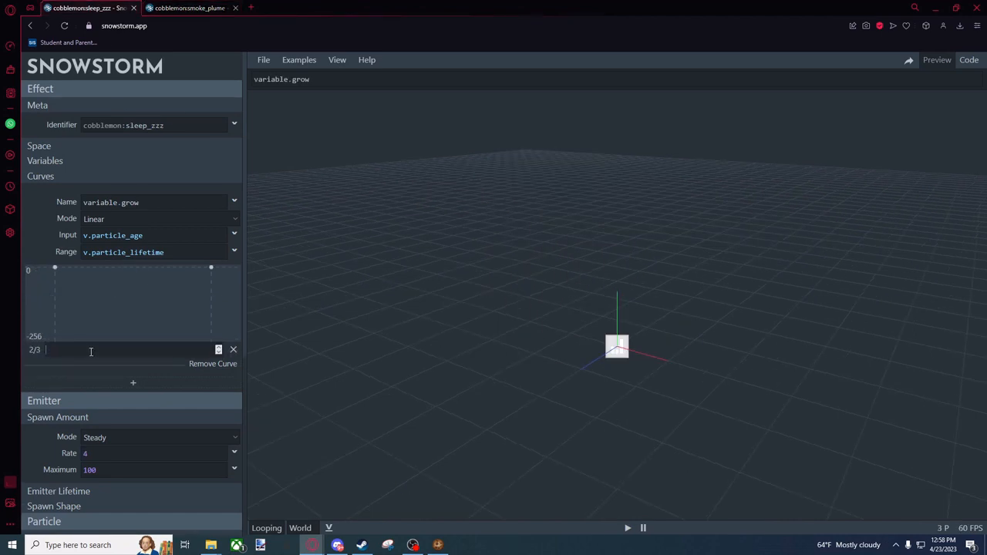
type("0.48")
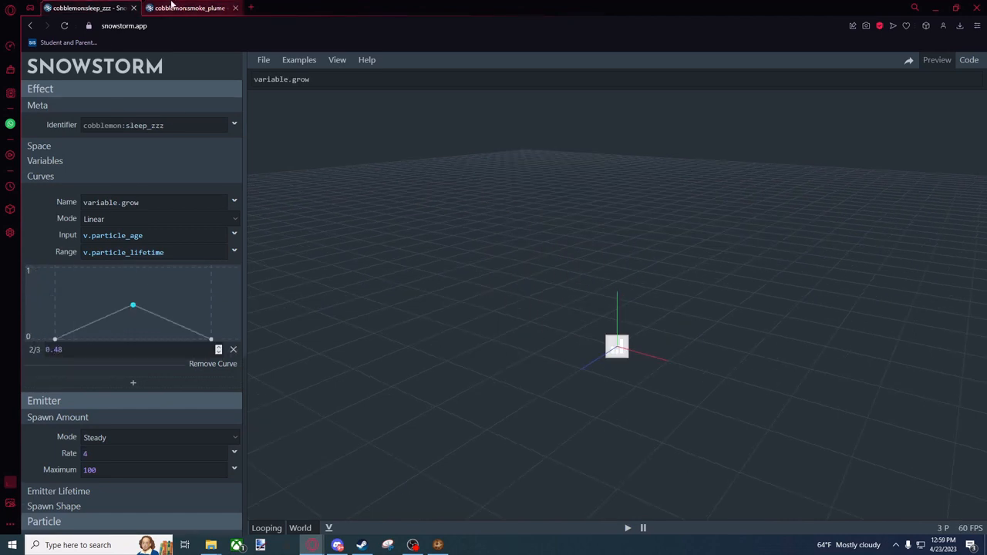
Set the last point of the sleep_zzz effect's variable.grow curve to 1.64, as in the smoke_plume reference.
left_click(171, 5)
left_click(85, 8)
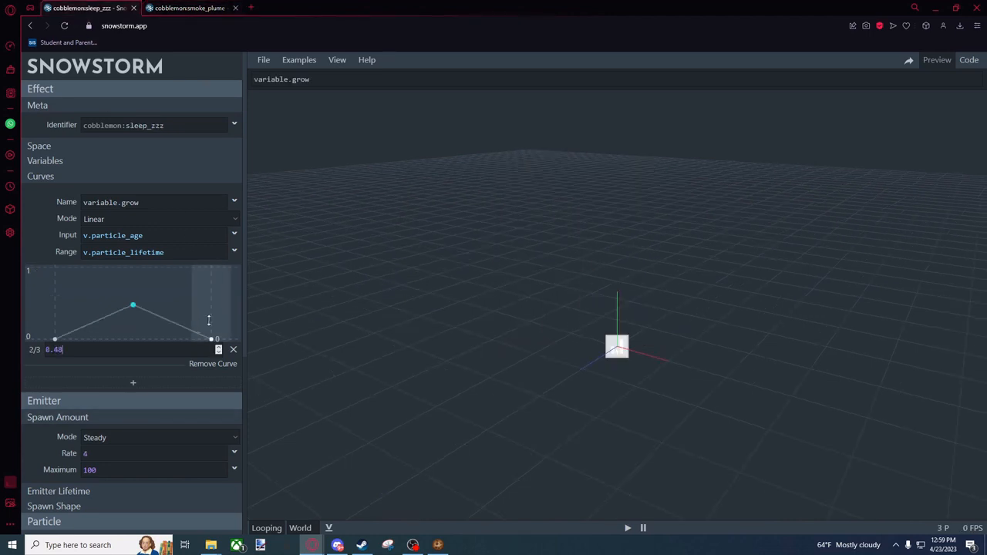
left_click(210, 339)
type("1.")
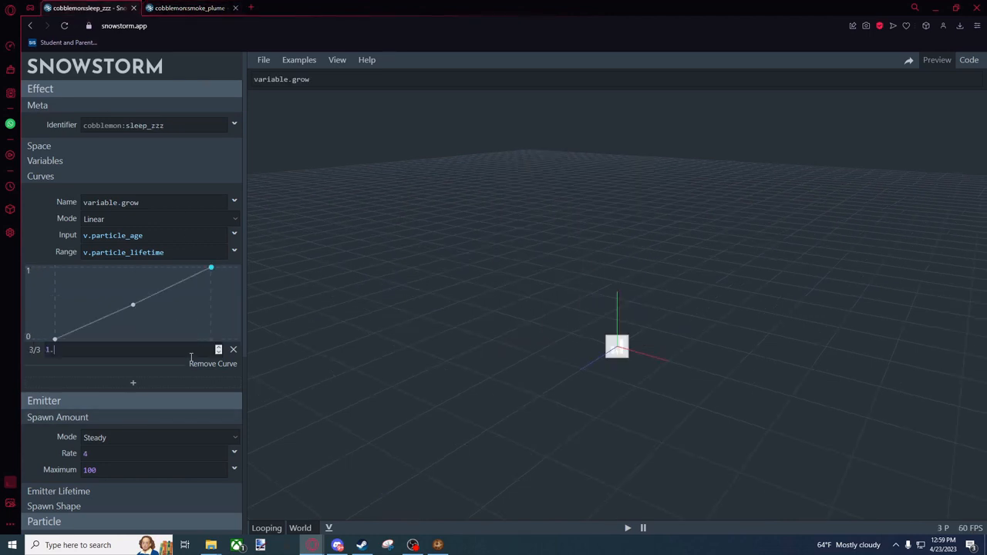
type("64")
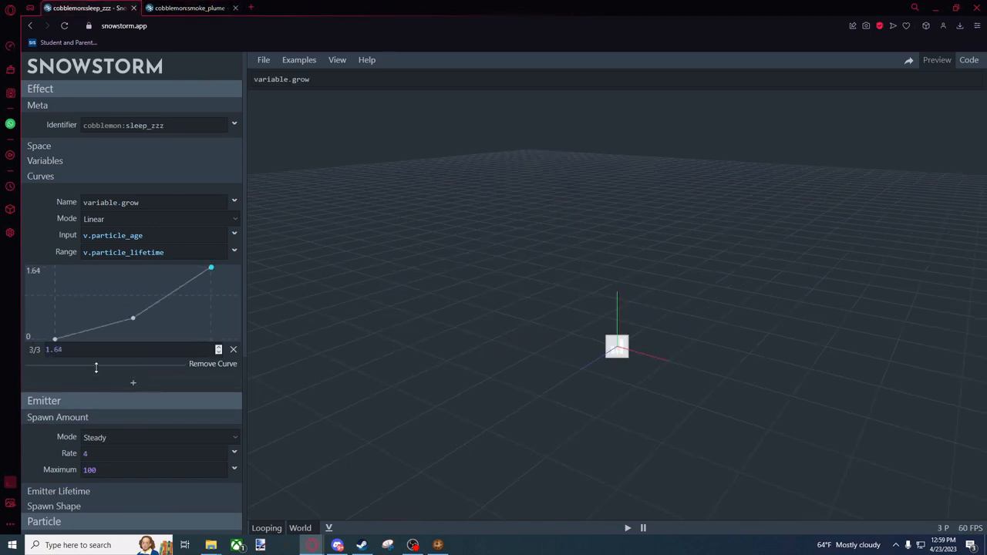
Compare the emitter settings of both effects and try spawn rates of 2 and then 1 on smoke_plume.
scroll(137, 313, "down", 3)
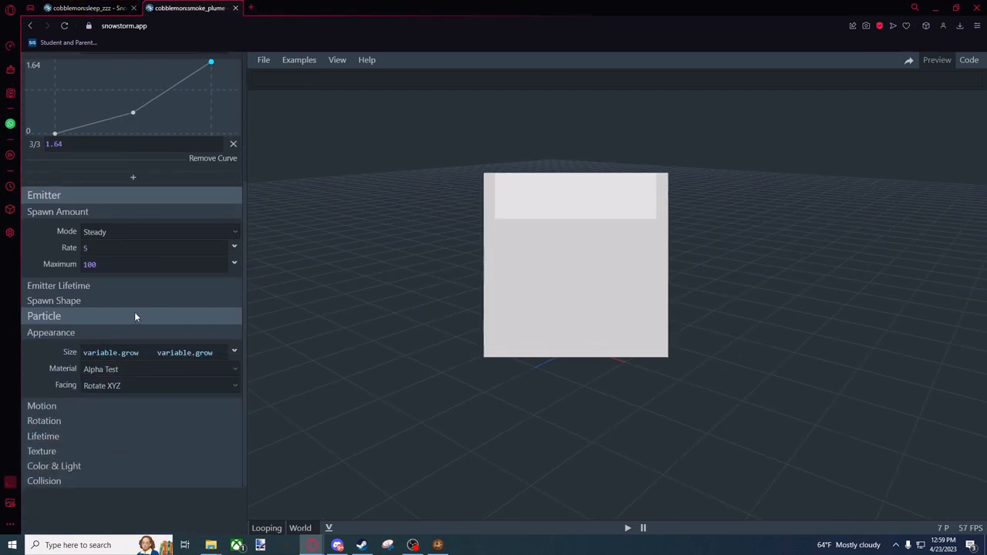
left_click(95, 7)
scroll(123, 395, "down", 2)
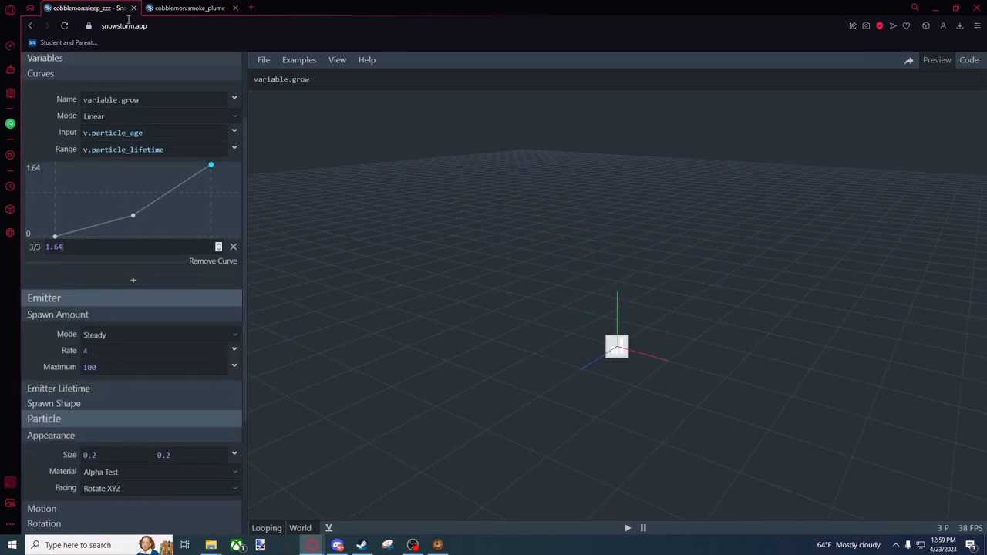
left_click(162, 6)
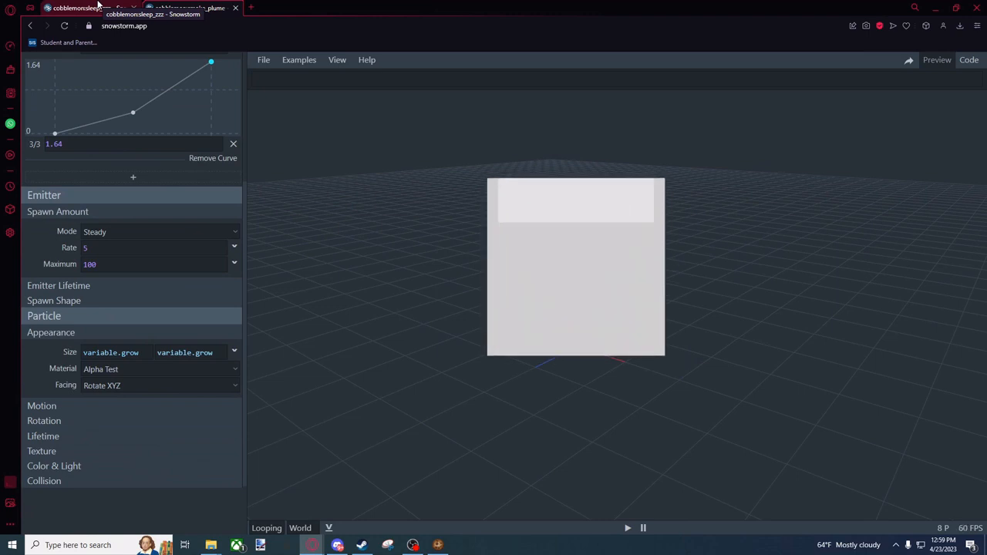
left_click(101, 248)
key("BackSpace")
type("2")
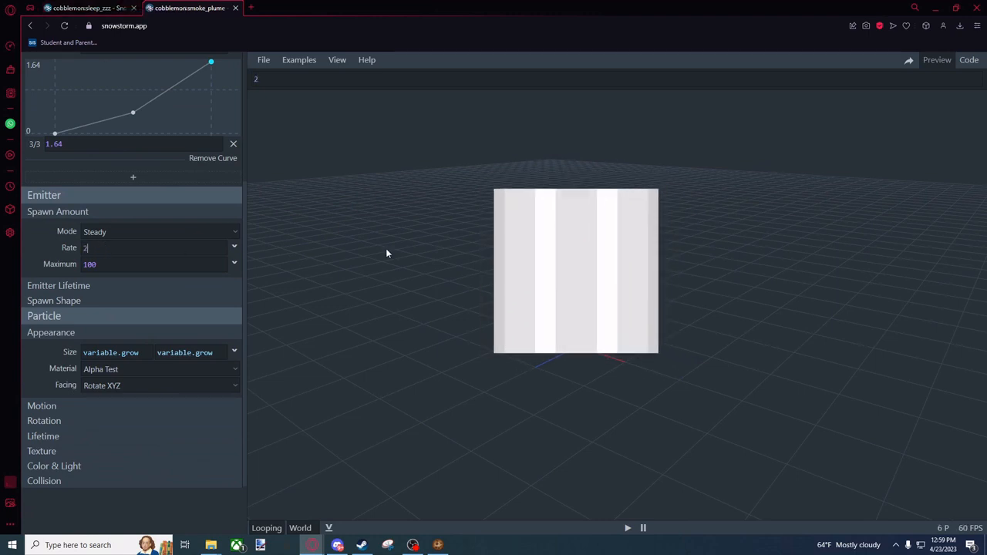
key("BackSpace")
type("1")
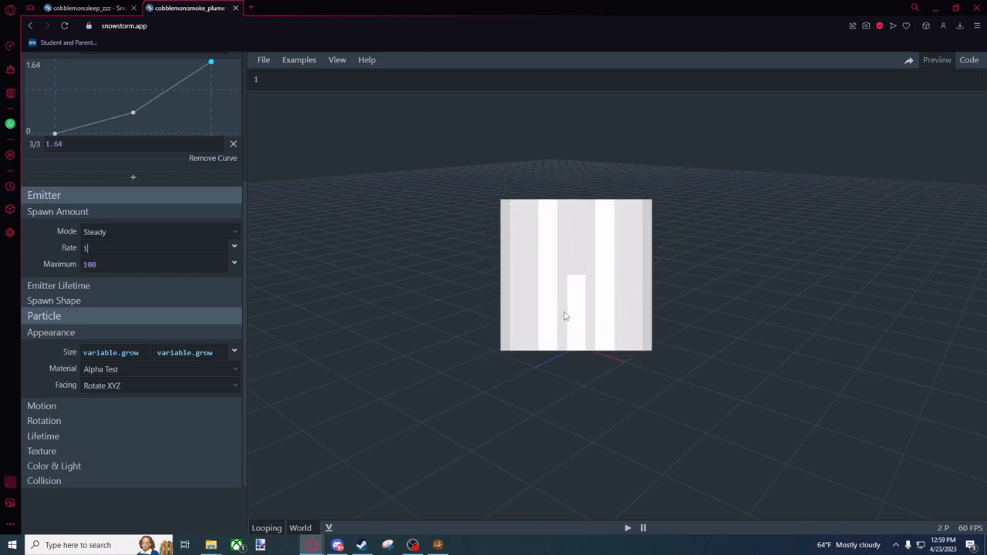
Set the sleep_zzz effect's spawn rate to 2 and keep the spawn maximum at 100.
left_click(123, 8)
left_click(102, 350)
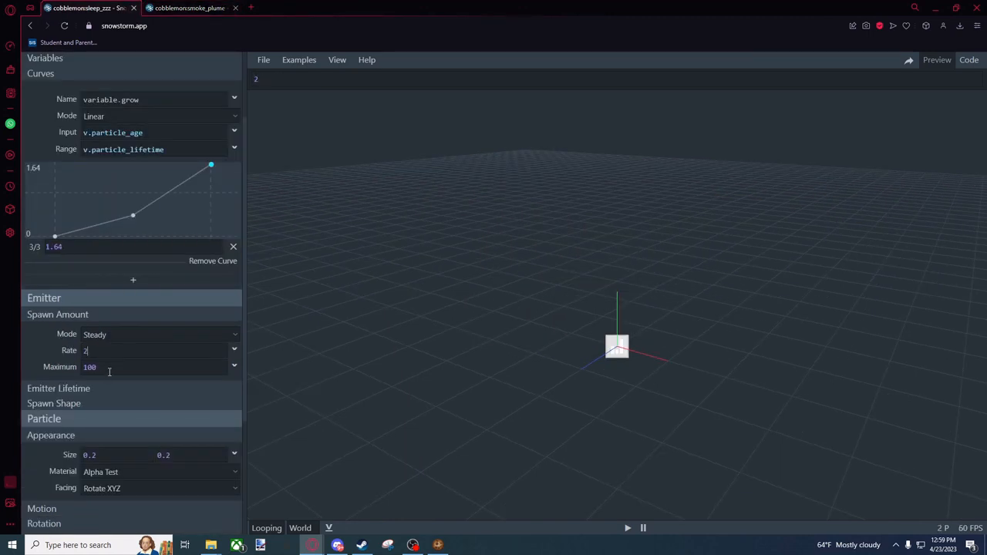
left_click(109, 369)
left_click(115, 368)
scroll(115, 369, "down", 2)
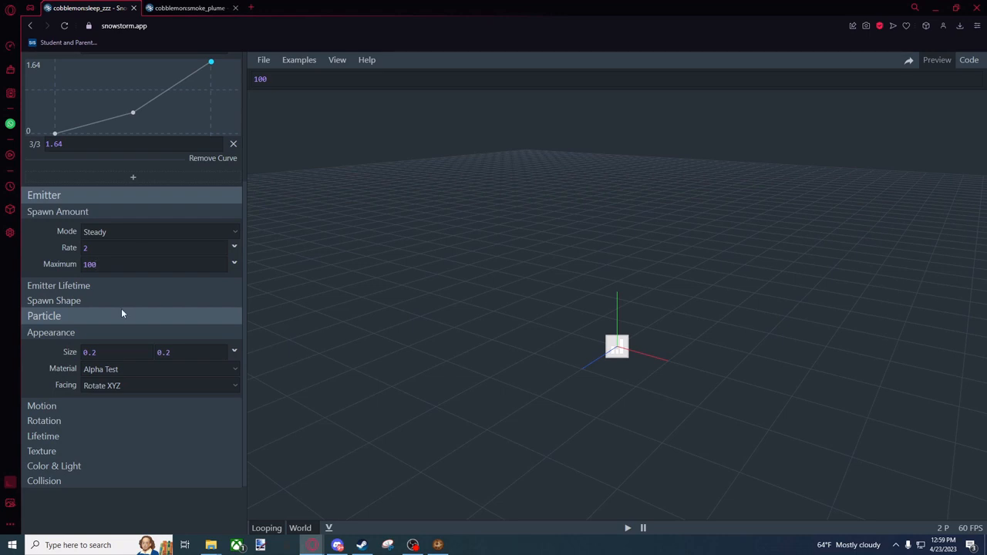
Look over the smoke_plume effect's emitter lifetime and spawn shape settings.
left_click(189, 7)
left_click(96, 285)
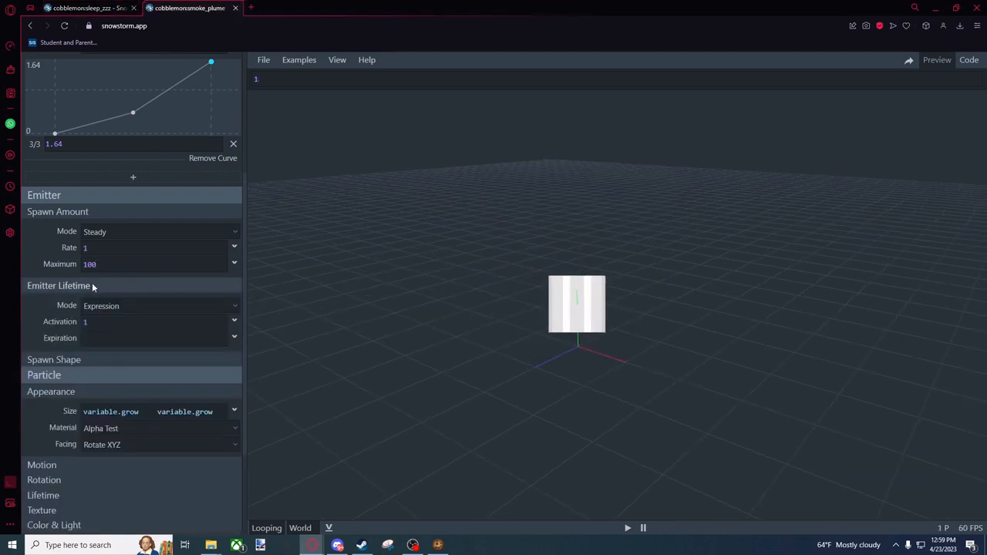
left_click(92, 284)
left_click(94, 300)
left_click(94, 300)
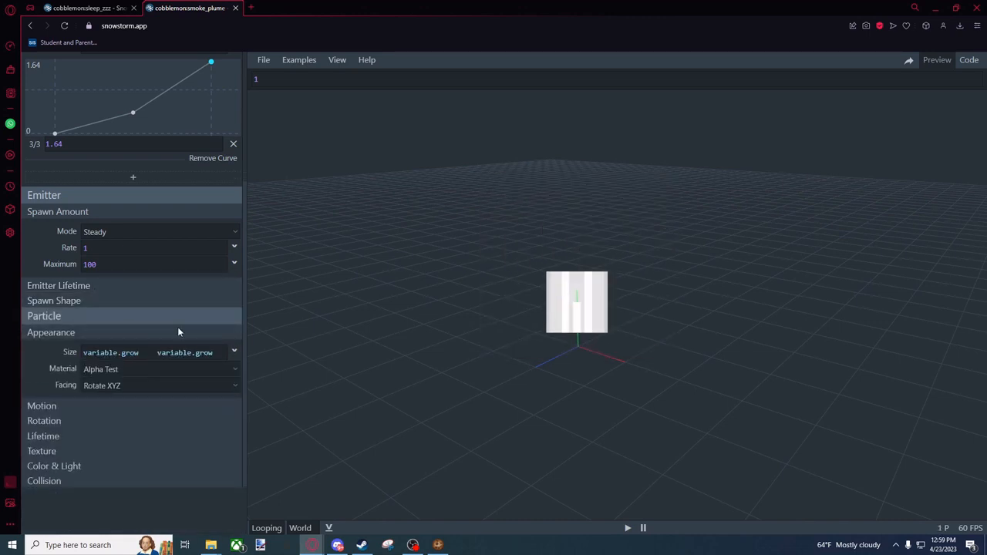
Compare the particle appearance with the smoke_plume reference and set the sleep_zzz effect's first size value to variable.grow.
scroll(118, 324, "down", 2)
left_click(53, 7)
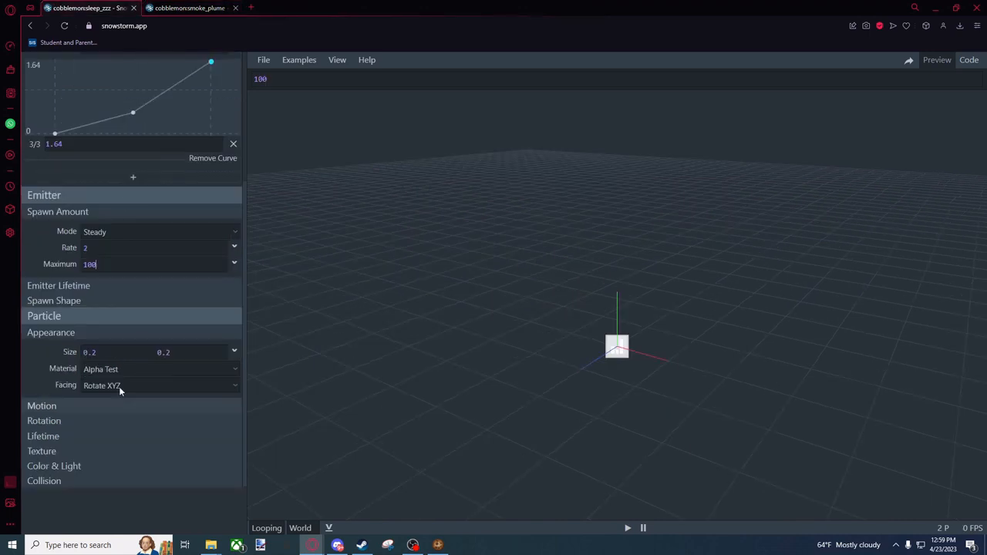
left_click(167, 8)
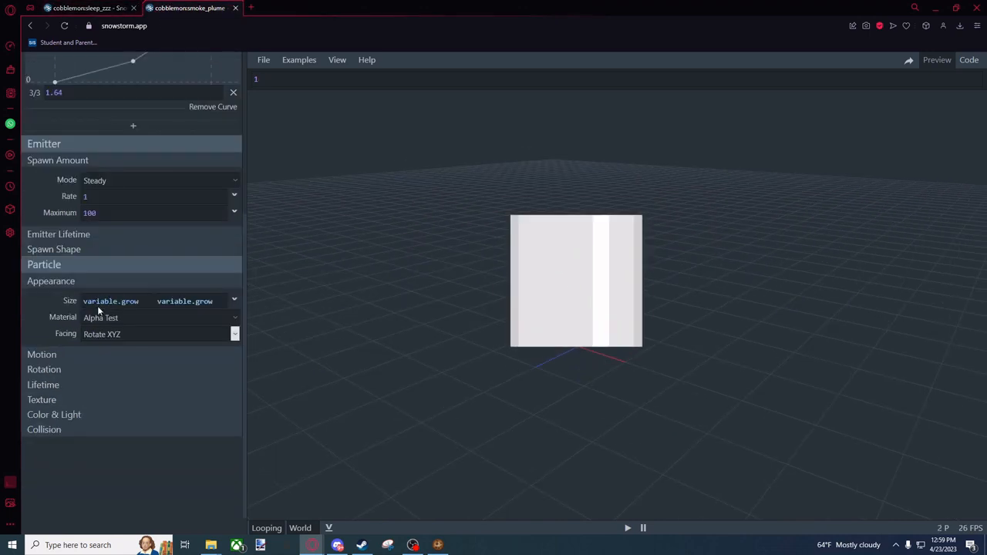
left_click(104, 6)
left_click(110, 351)
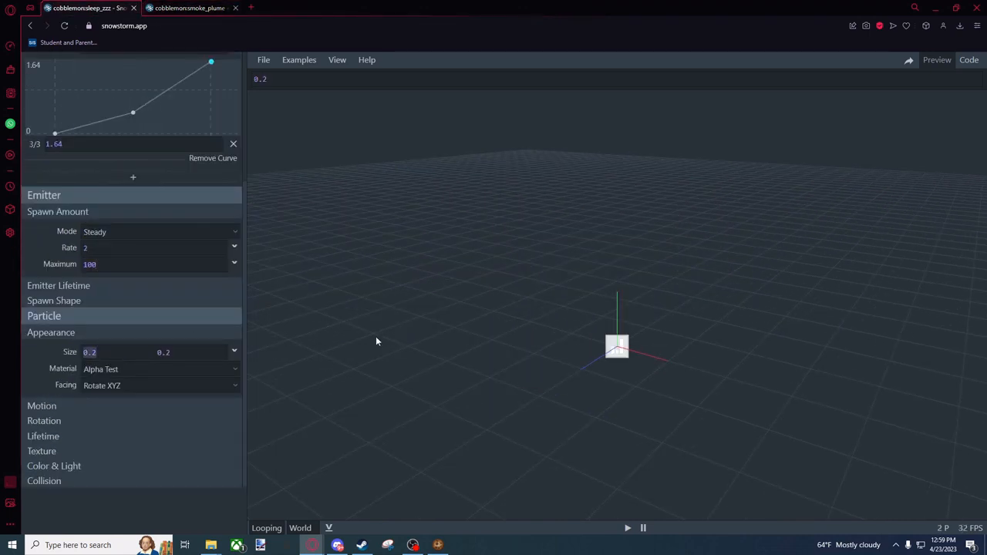
type("var")
right_click(236, 338)
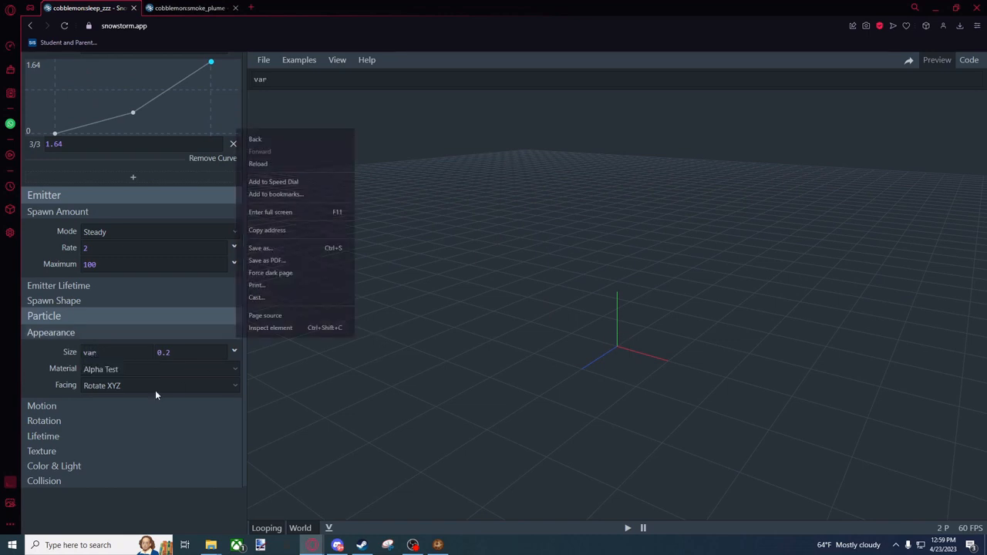
left_click(114, 352)
type("ariable.grow")
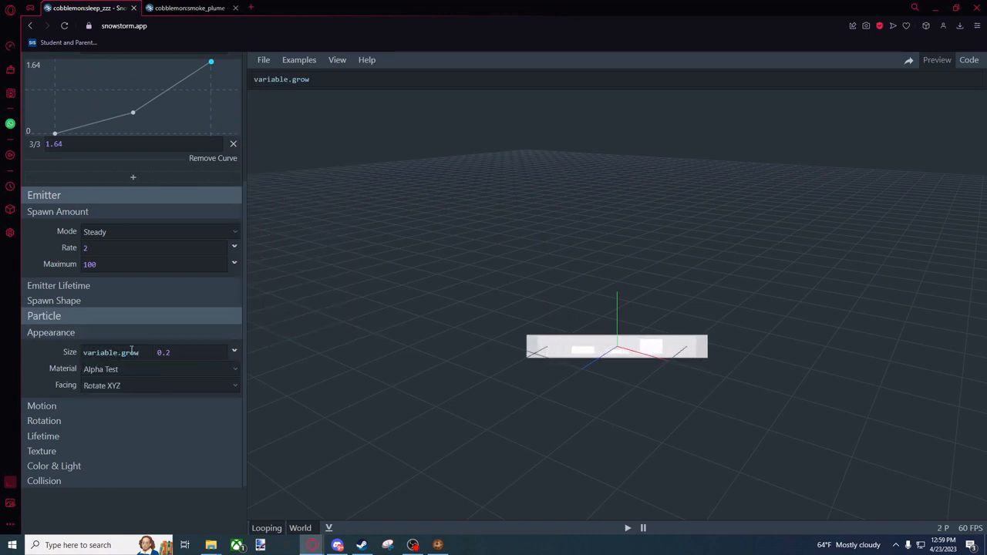
Set the second particle size value of sleep_zzz to variable.grow and check the growing particle in the preview.
key("Tab")
type("variab")
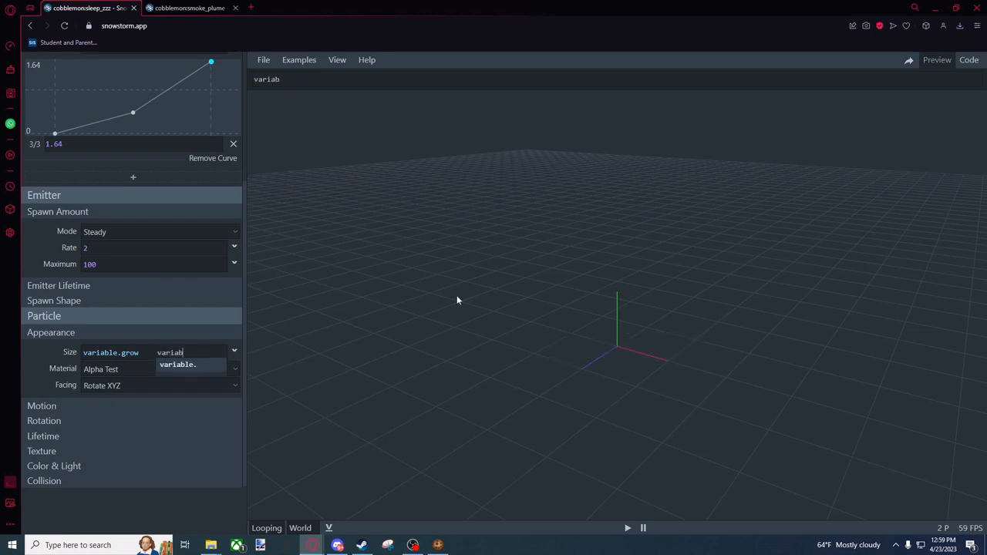
type("le.grow")
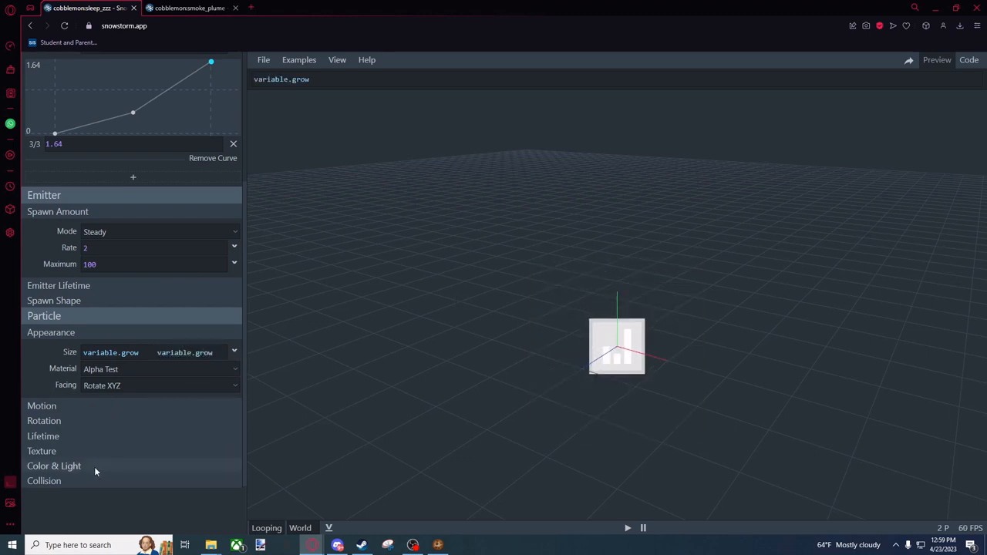
left_click_drag(601, 362, 627, 344)
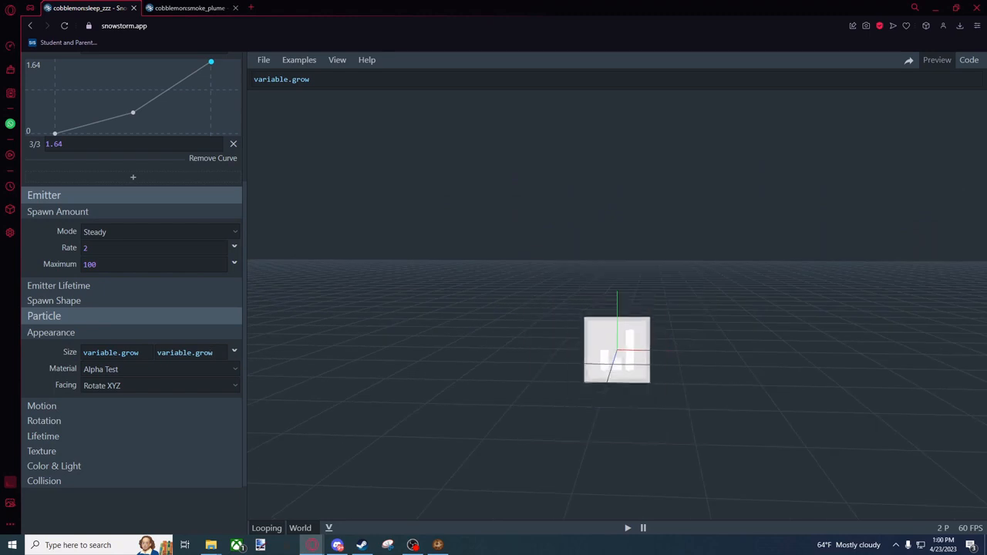
Expand the motion settings of both effects and check the direction and speed used in smoke_plume.
left_click(47, 405)
left_click(189, 8)
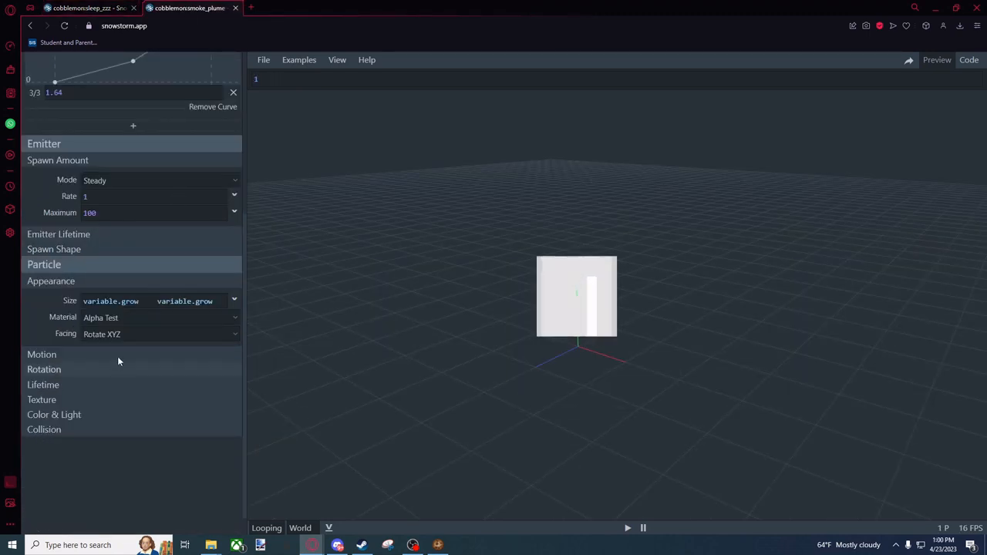
left_click(116, 356)
scroll(134, 401, "down", 1)
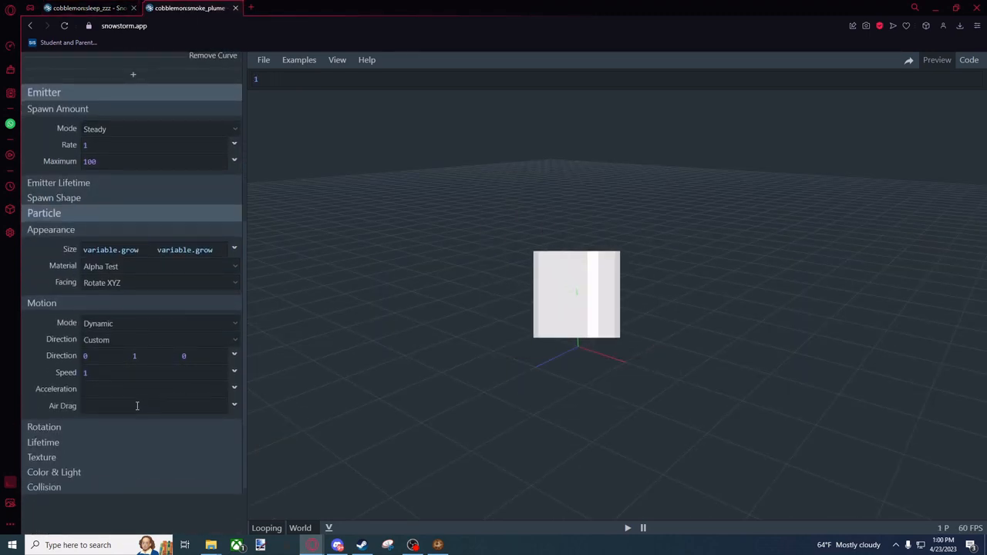
left_click(103, 356)
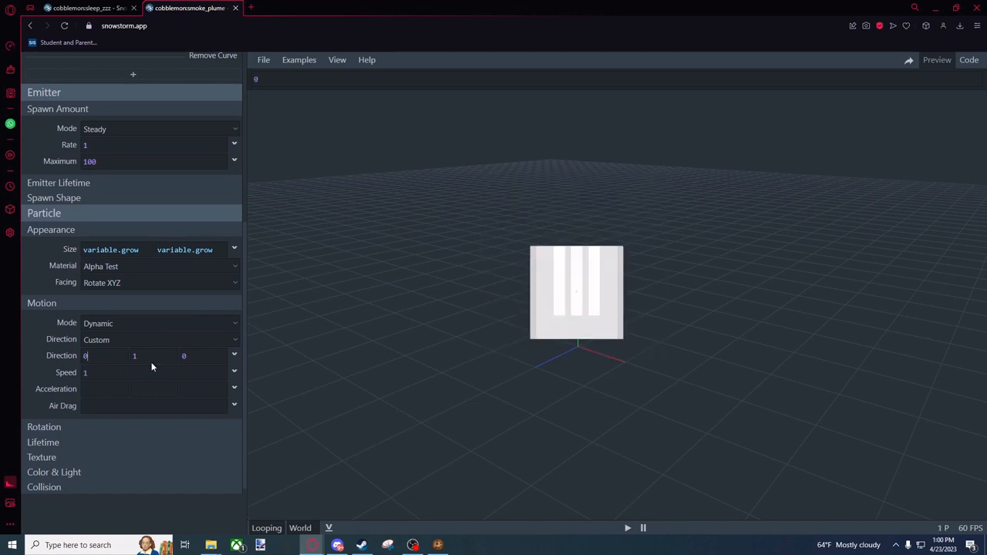
key("ctrl+Tab")
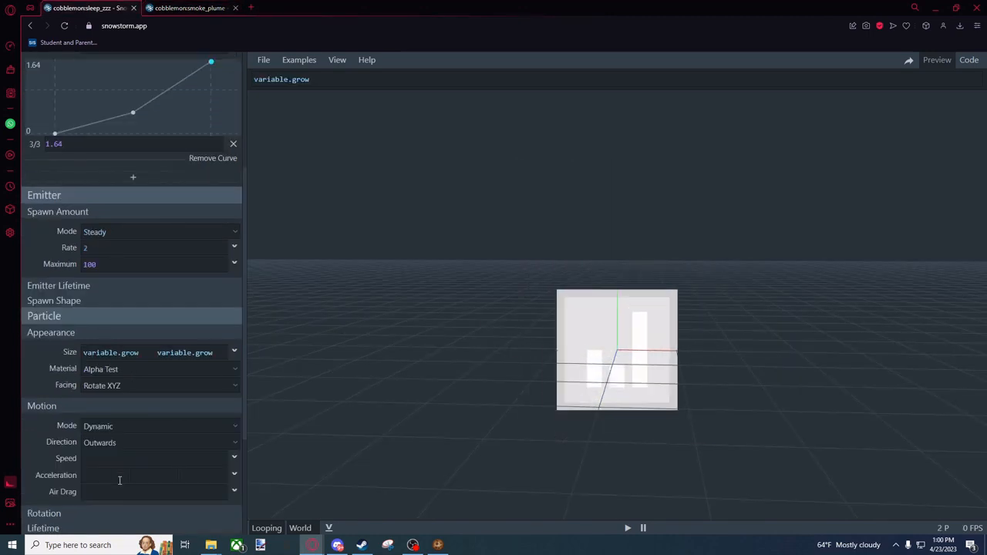
Give the sleep_zzz particles a custom motion direction of 0, 1, 0 and a speed of 1.5.
scroll(113, 463, "down", 2)
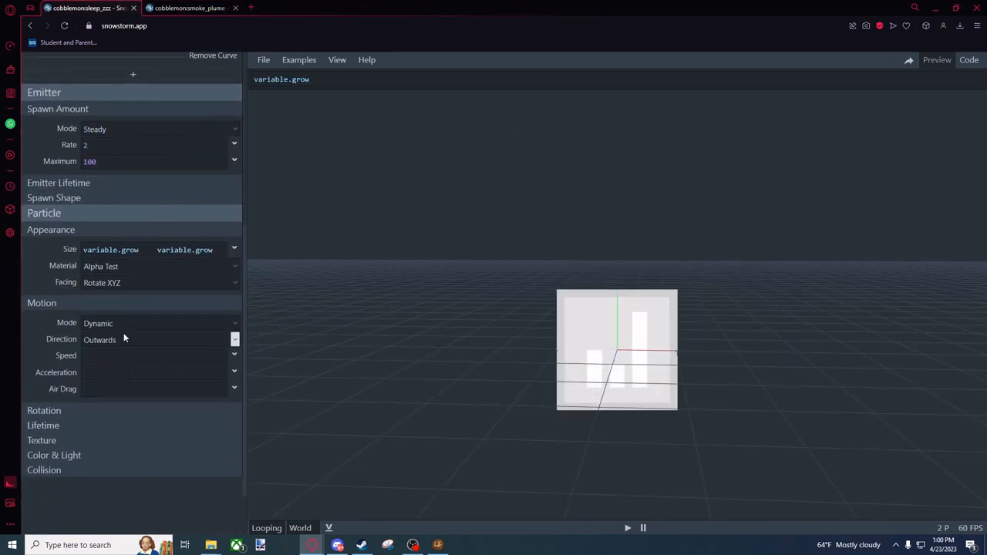
left_click(126, 340)
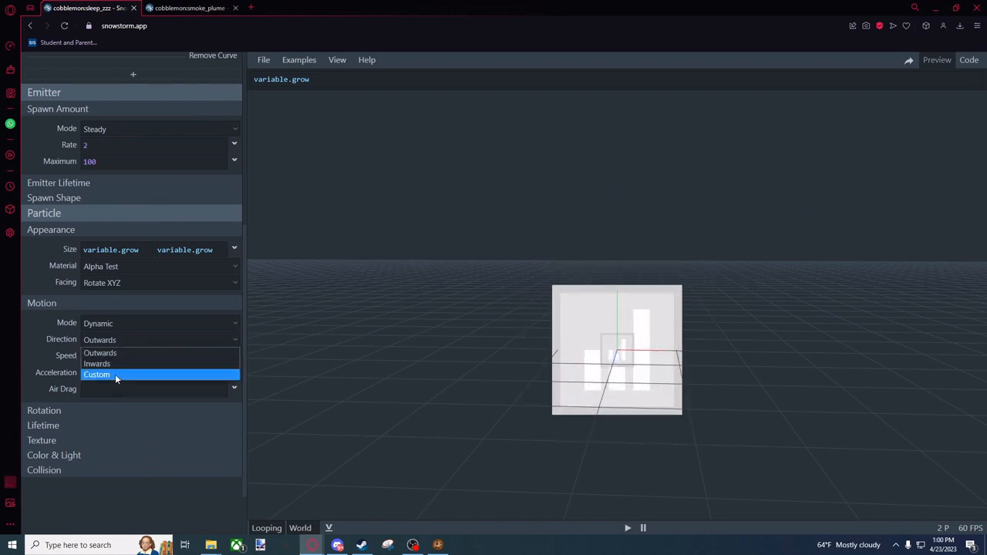
left_click(115, 374)
left_click(109, 361)
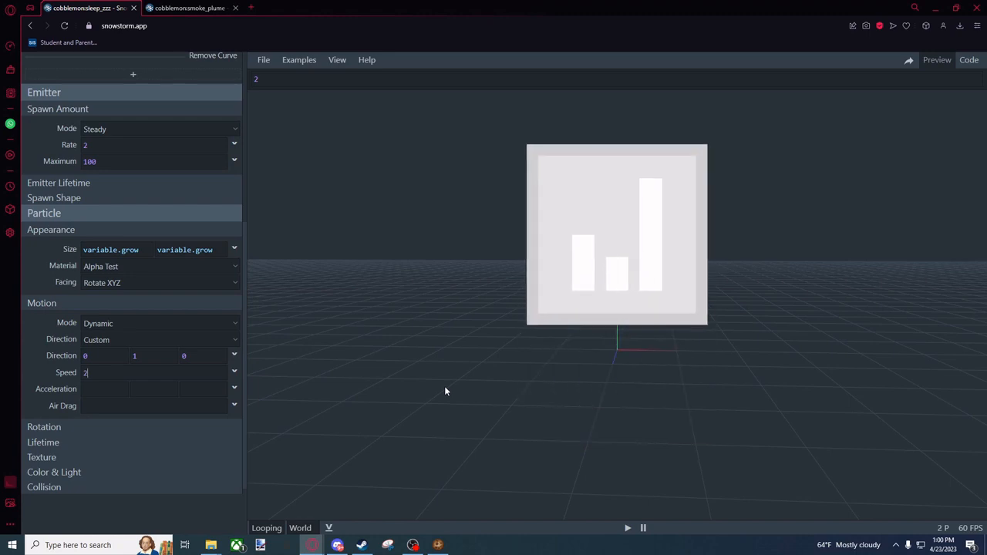
key("BackSpace")
type("1.5")
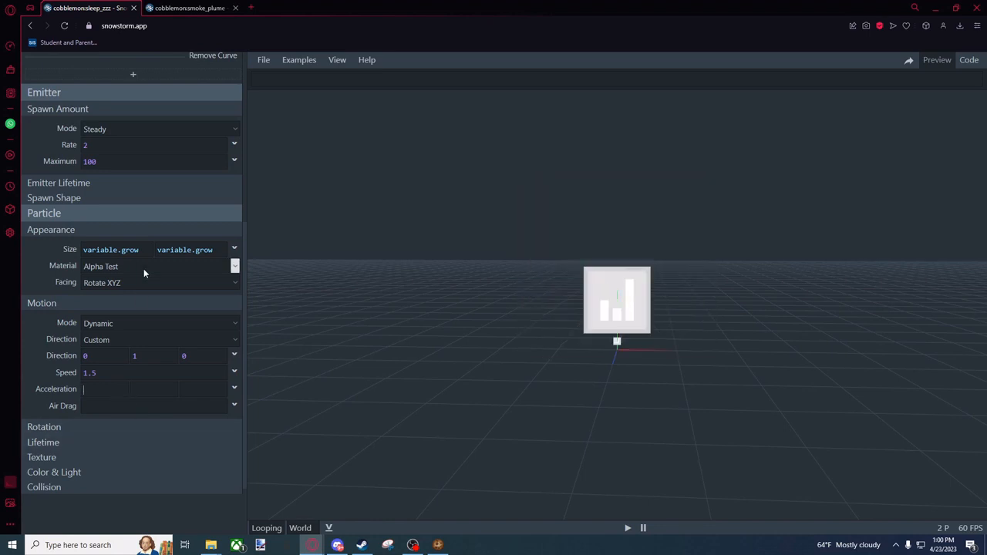
Look over the rotation settings of the sleep_zzz effect.
left_click(97, 432)
left_click(97, 429)
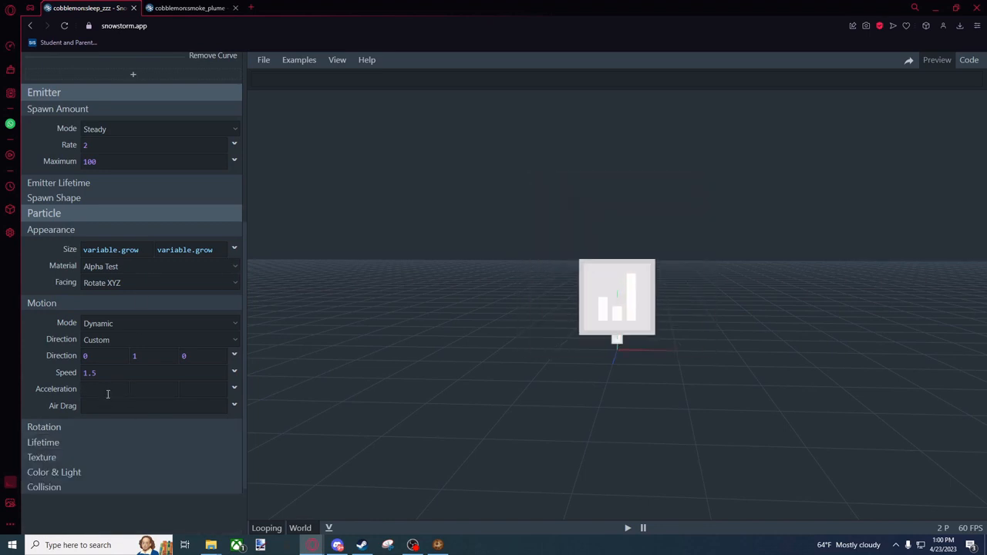
scroll(94, 386, "down", 1)
left_click(92, 376)
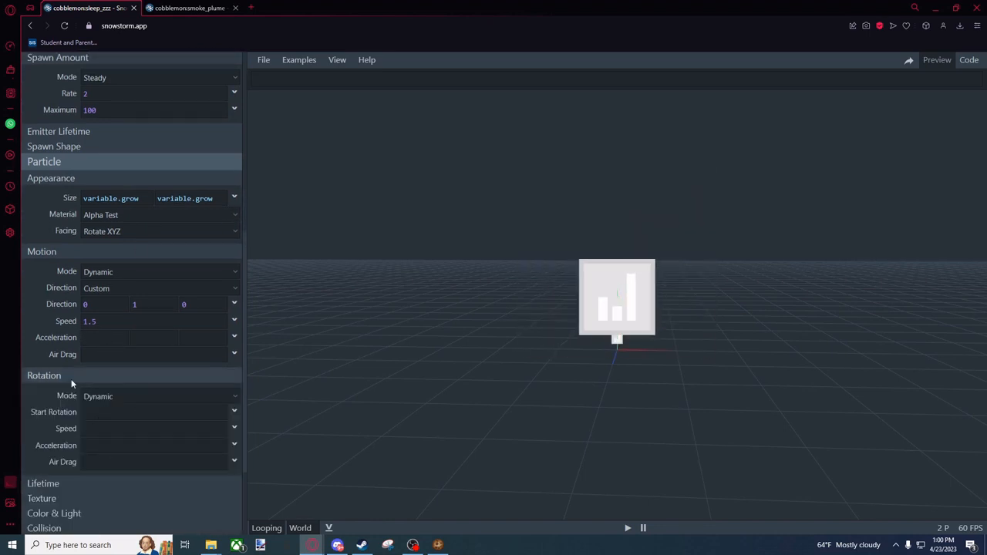
left_click(71, 379)
Check the particle lifetime in smoke_plume and set the sleep_zzz particles' max age to 1.5.
left_click(199, 4)
left_click(78, 445)
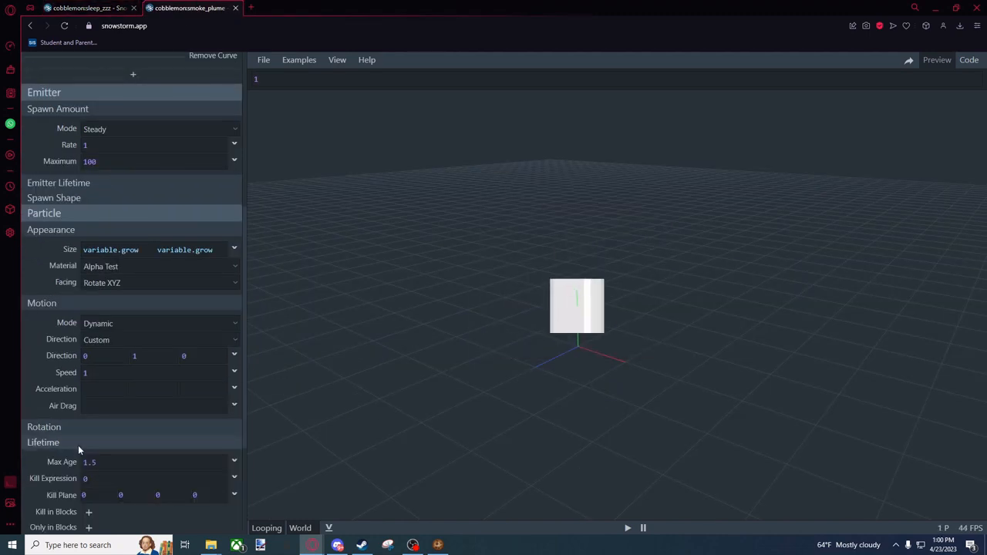
scroll(77, 445, "down", 1)
left_click(88, 8)
left_click(78, 392)
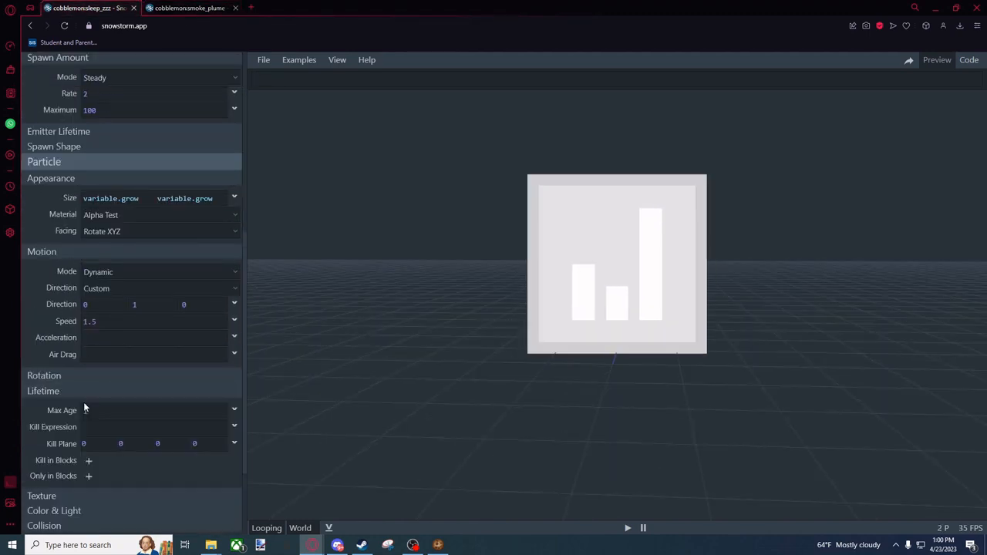
type(".5")
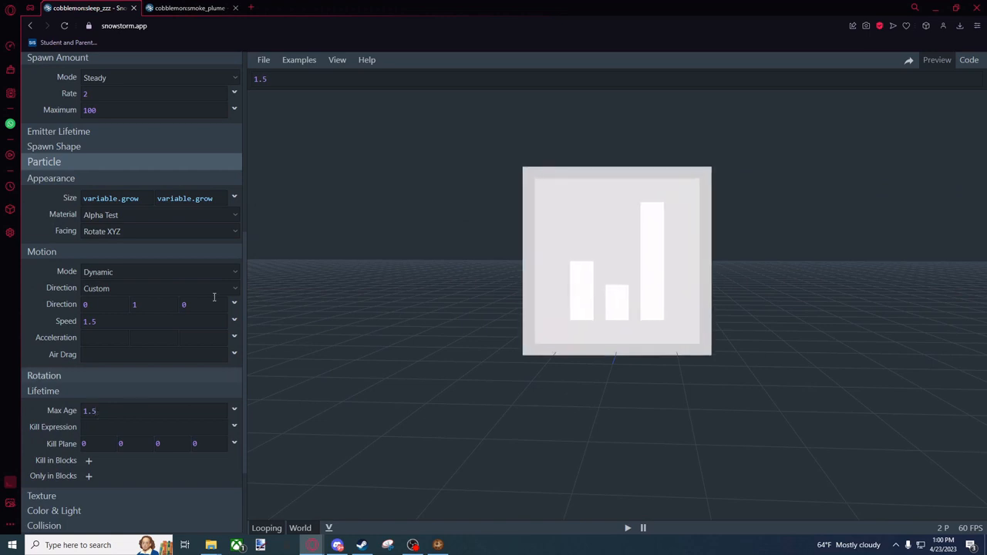
Set the sleep_zzz particles' kill expression to 0, as in the smoke_plume reference.
left_click(190, 8)
left_click(85, 8)
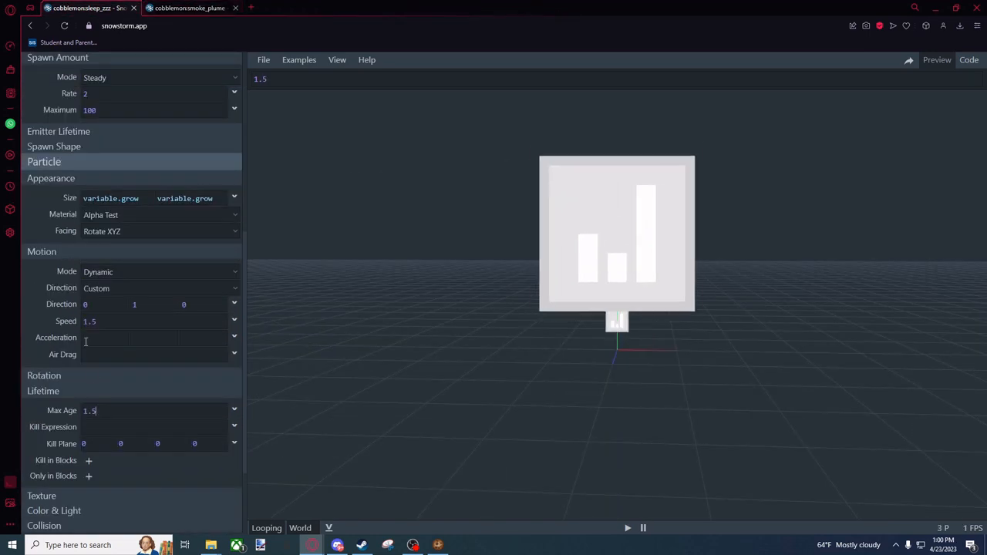
scroll(114, 447, "down", 3)
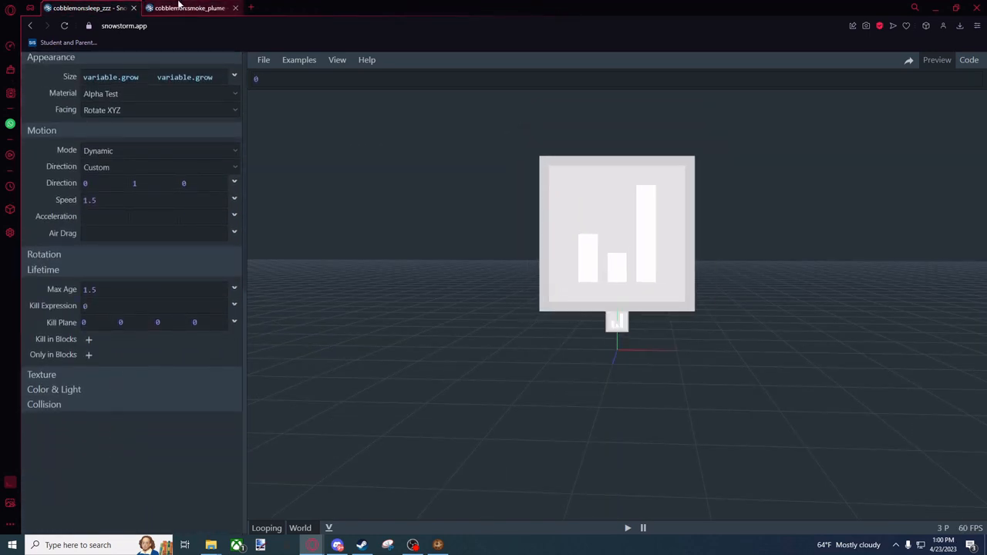
Check the texture settings of smoke_plume and expand the texture settings of sleep_zzz.
key("ctrl+Tab")
left_click(132, 444)
scroll(130, 401, "down", 3)
key("ctrl+Tab")
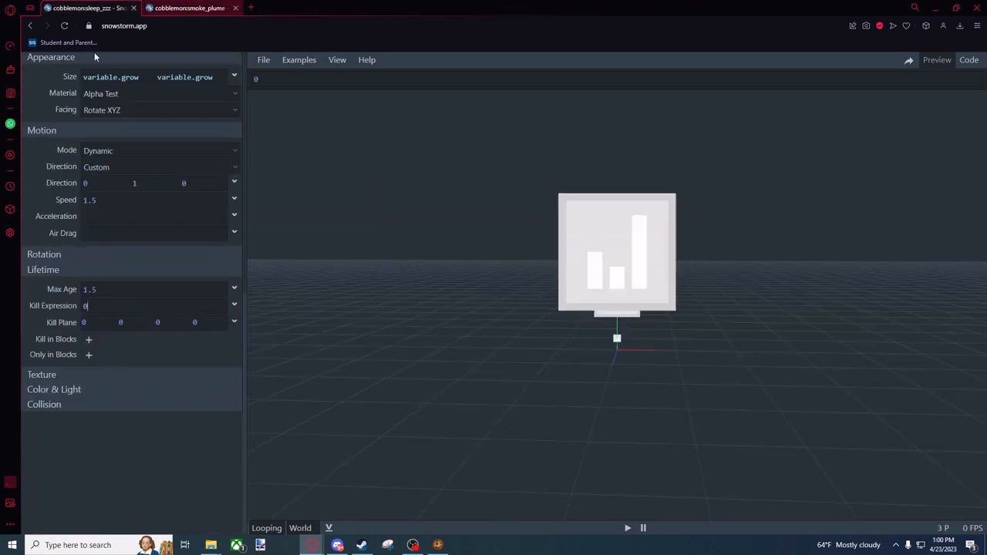
left_click(93, 376)
scroll(103, 378, "down", 3)
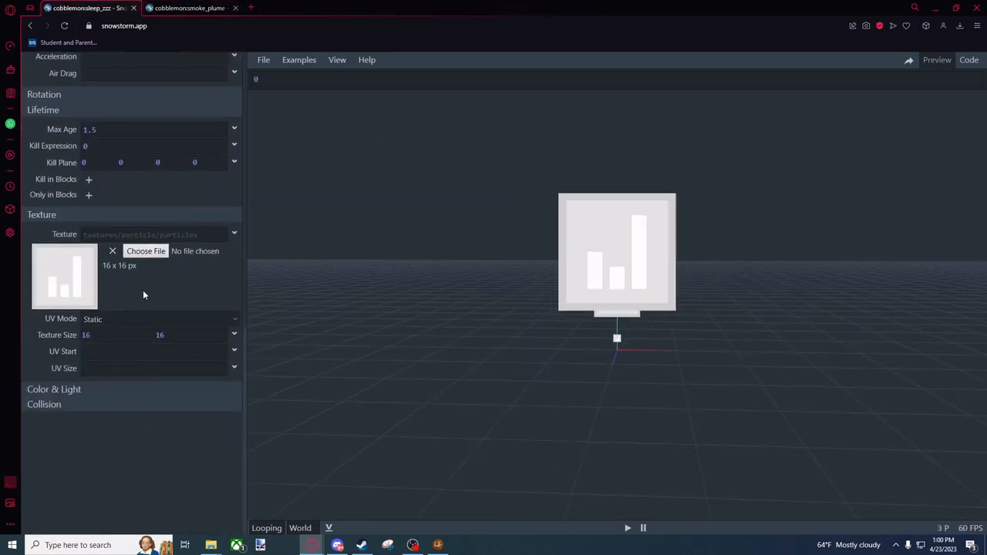
Start choosing a texture file for sleep_zzz and copy the path of the resource pack's textures\particle folder from File Explorer.
left_click(148, 253)
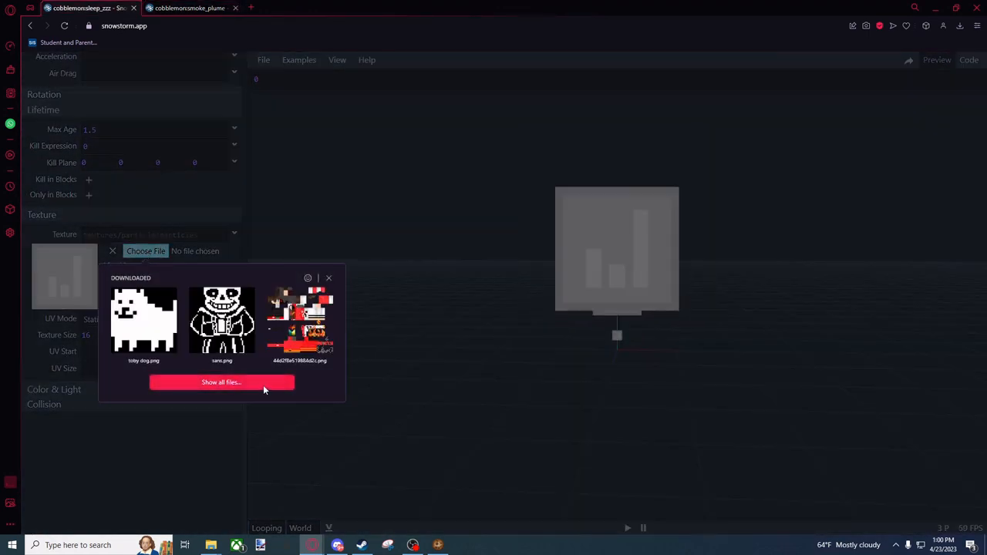
left_click(263, 385)
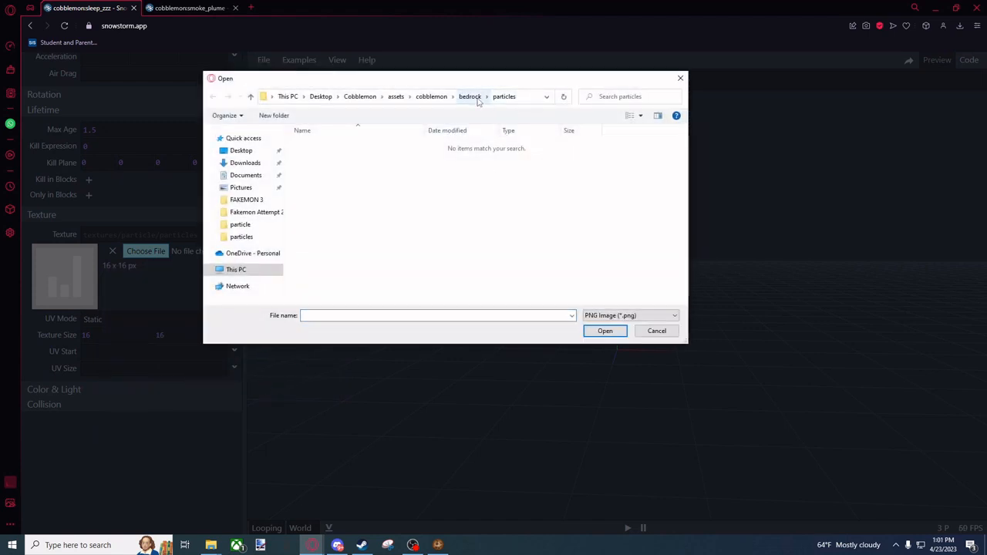
left_click(421, 100)
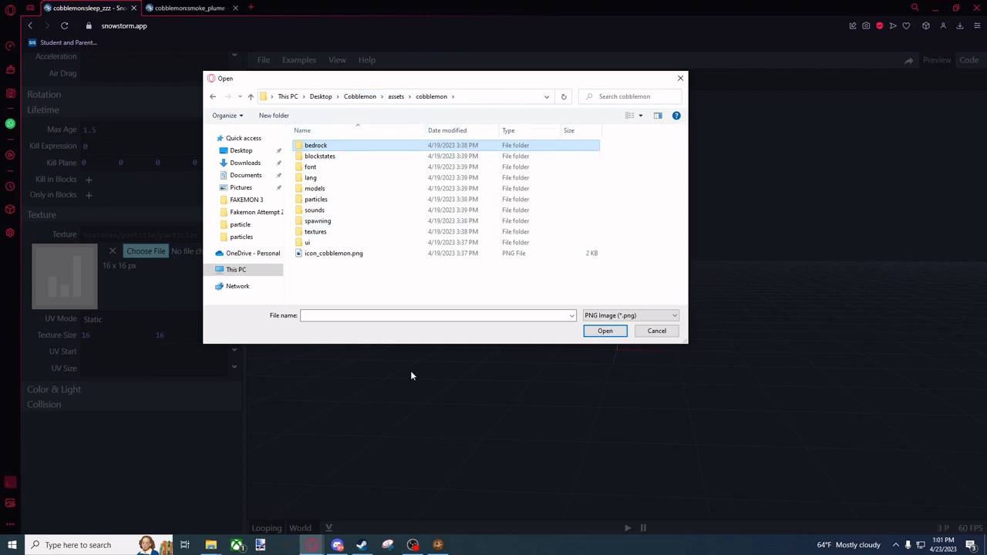
left_click(211, 545)
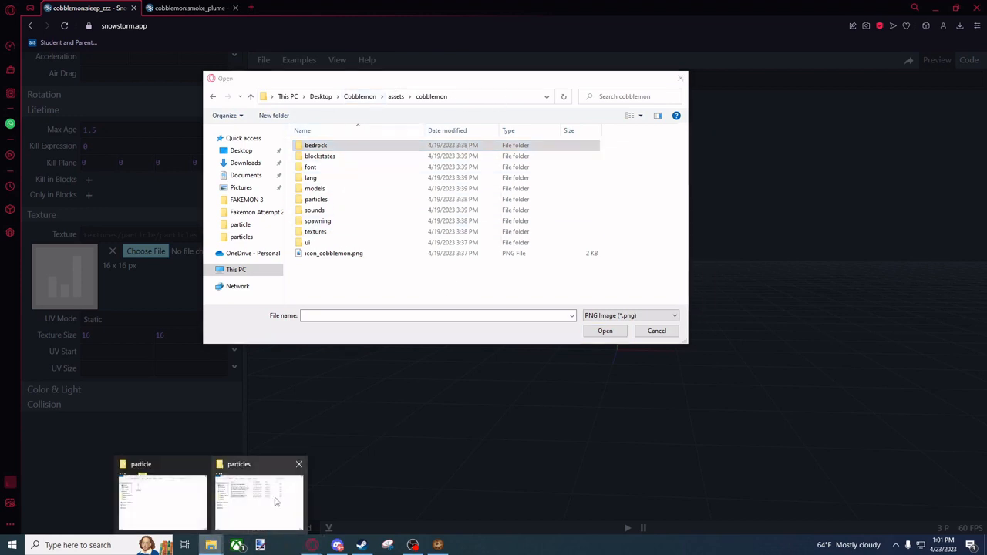
left_click(172, 503)
left_click(548, 111)
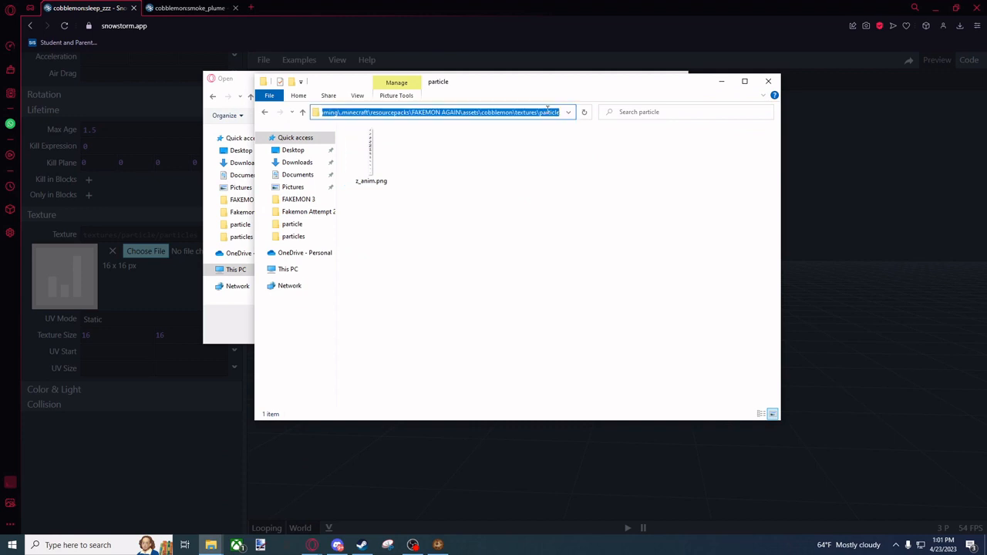
left_click(722, 80)
Go to the copied particle folder path and load z_anim.png as the sleep_zzz texture.
left_click(504, 97)
key("ctrl+v")
key("Return")
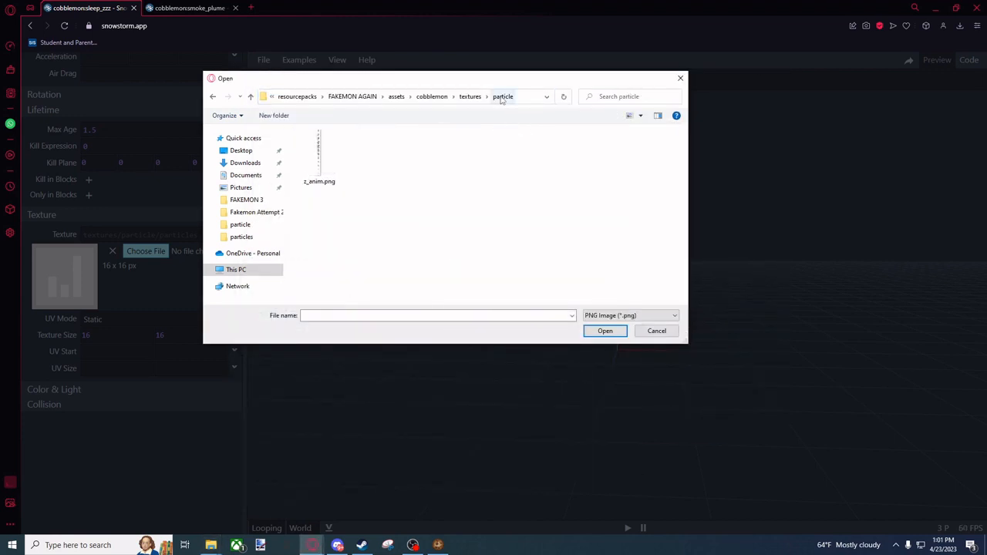
double_click(334, 160)
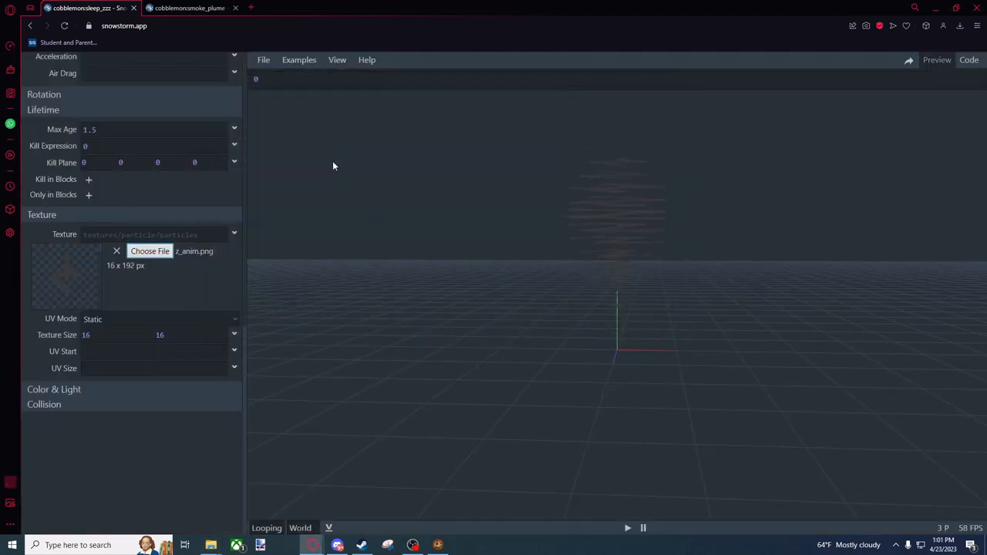
Examine the z_anim.png texture on the previewed particles and review the particle settings down to the texture options.
left_click_drag(665, 299, 651, 311)
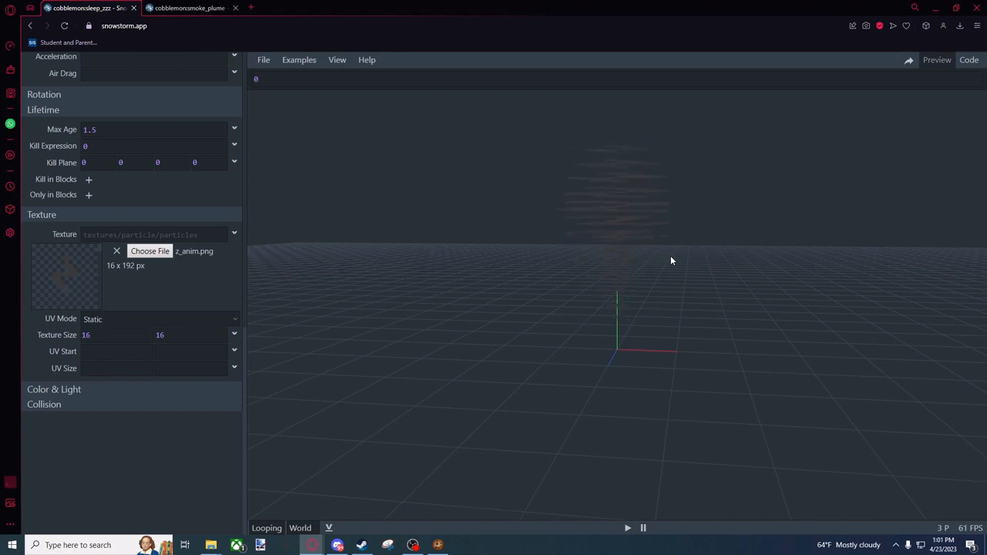
scroll(671, 261, "down", 2)
scroll(224, 375, "up", 5)
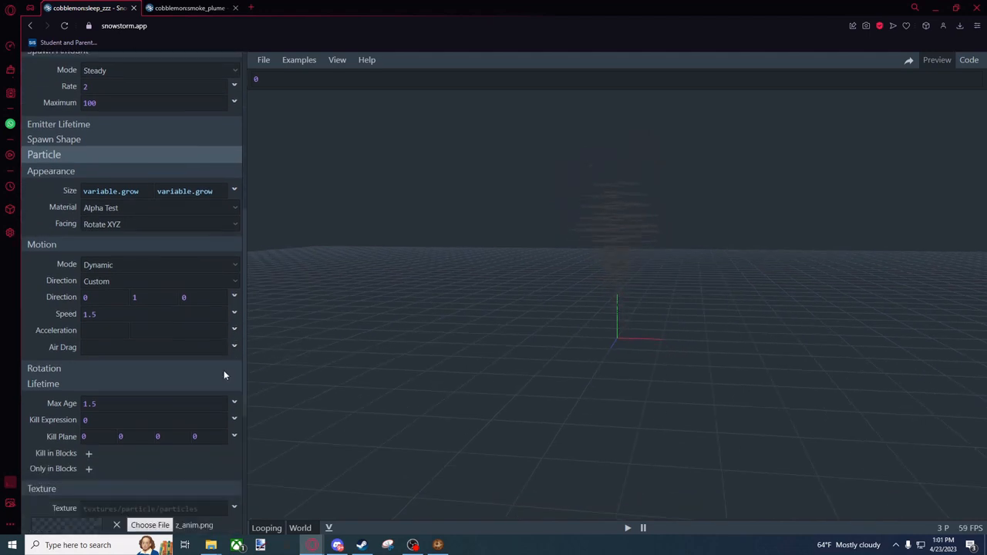
scroll(224, 376, "down", 3)
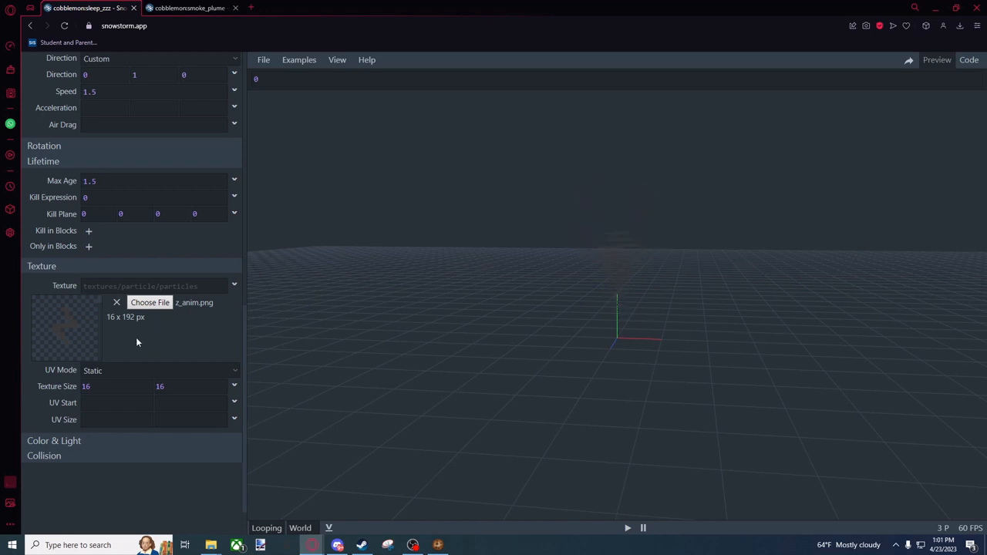
Check smoke_plume's texture size and set the sleep_zzz texture size to 1 by 12.
left_click(118, 388)
left_click(189, 8)
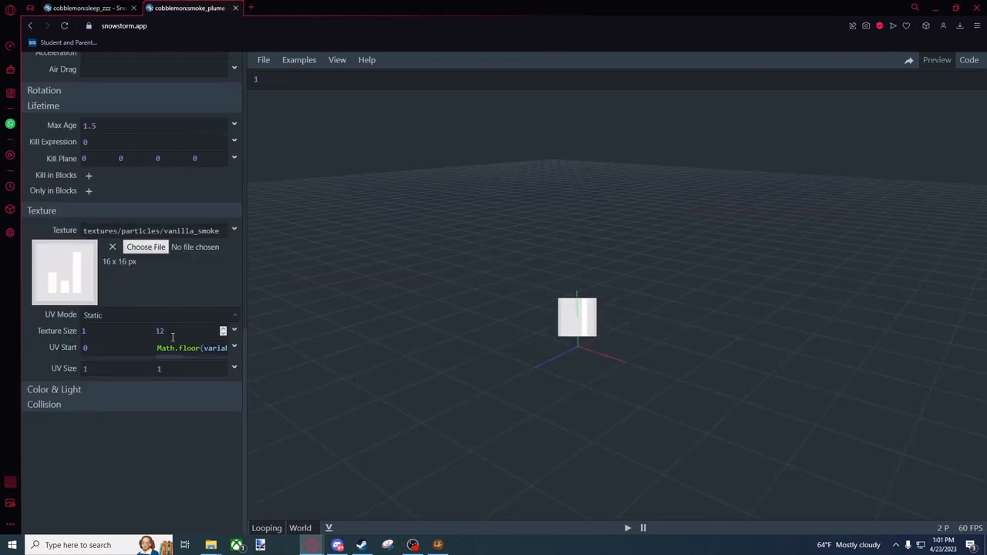
key("ctrl+Tab")
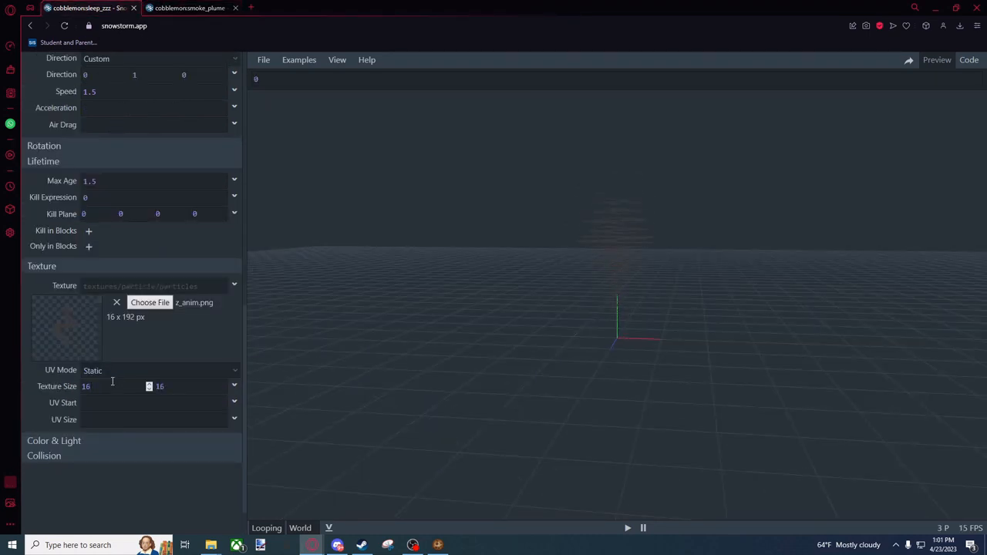
Set the sleep_zzz UV start to 0 and Math.floor(variable.particle_random_2 * 12), copying the expression from smoke_plume.
left_click(192, 402)
key("ctrl+Tab")
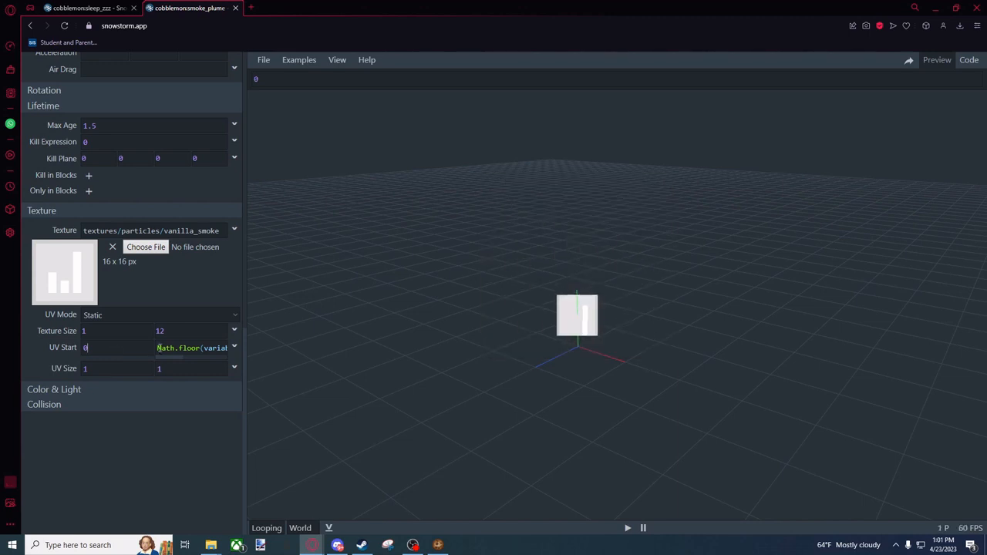
left_click(158, 348)
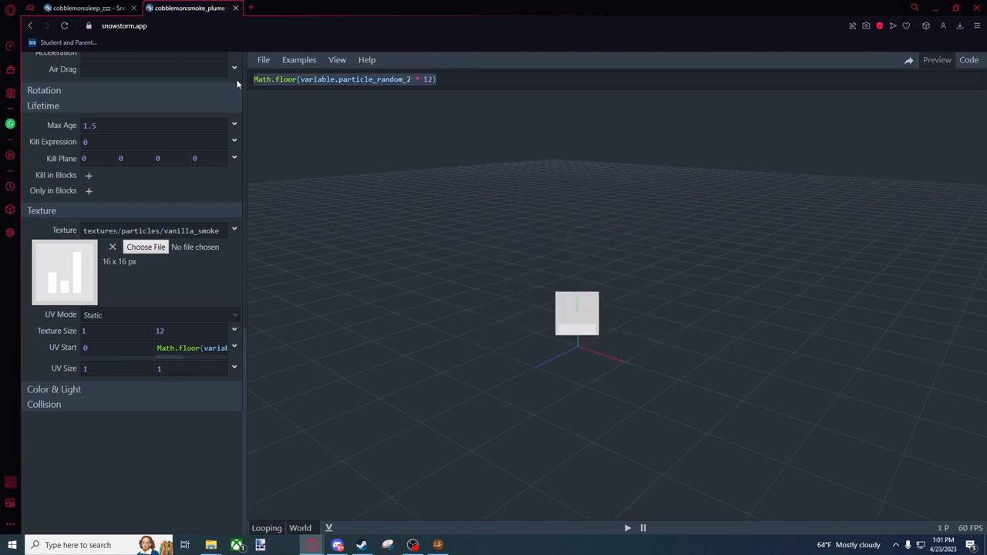
left_click(418, 79)
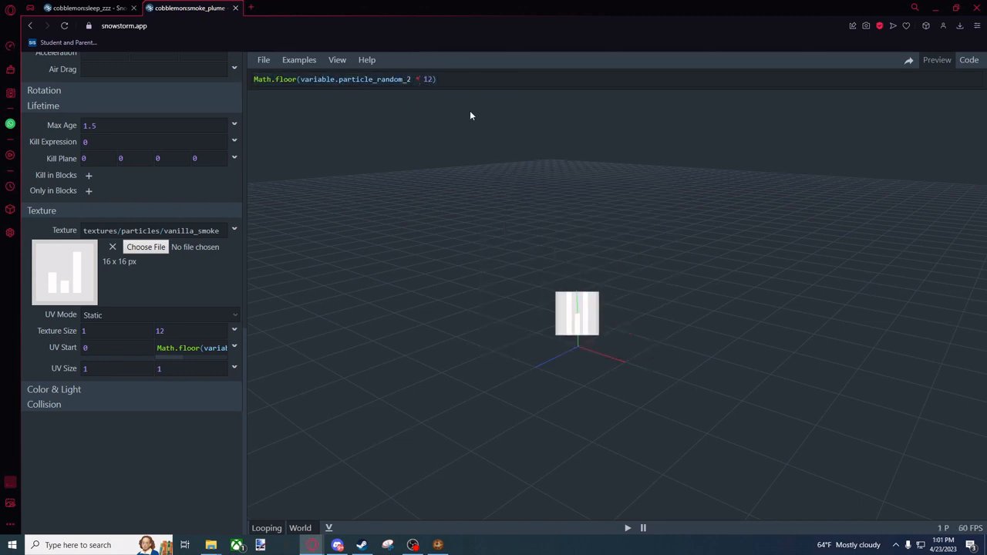
key("ctrl+Tab")
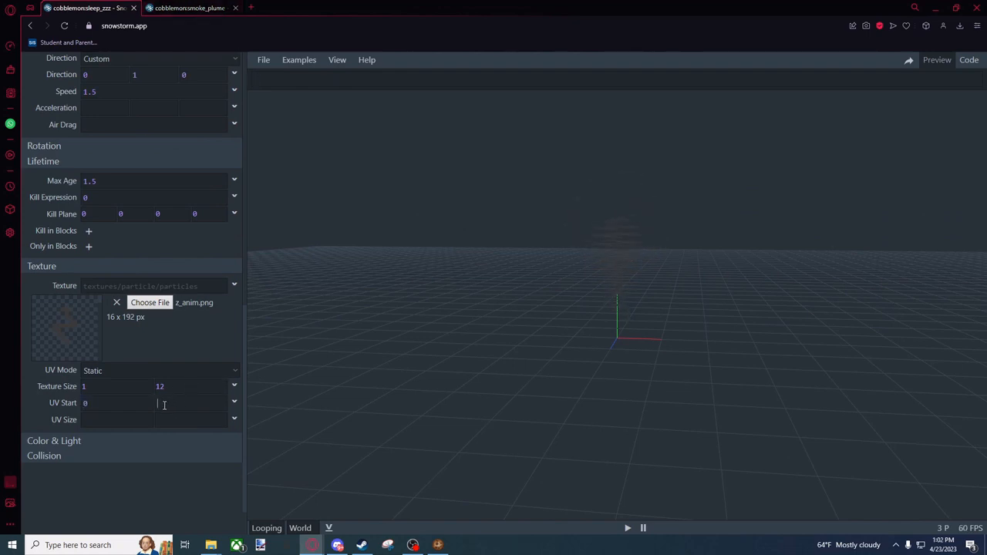
type("Math.floor(variable.particle_random_2 * 12)")
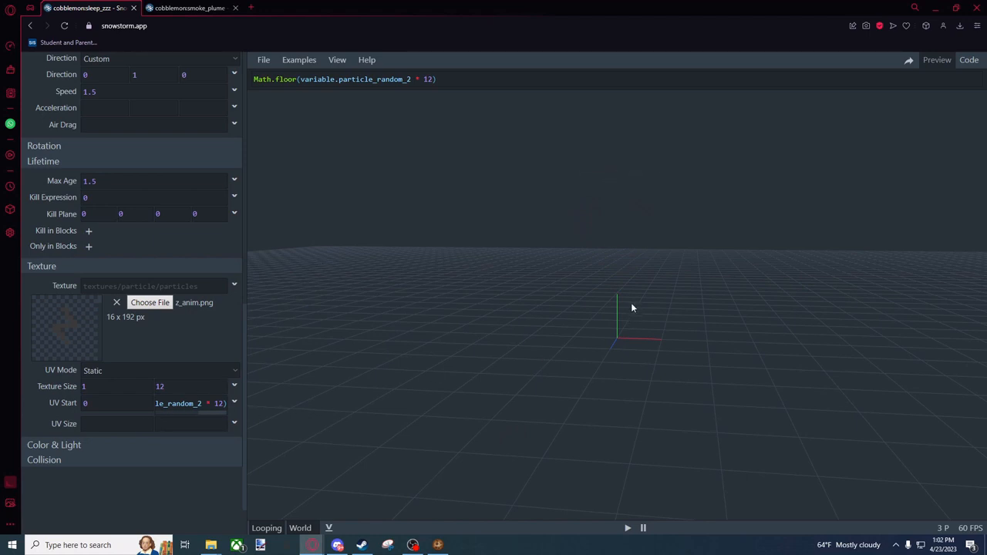
Check the UV size in smoke_plume and set the sleep_zzz UV size to 1 by 1.
mouse_move(631, 308)
left_mouse_down()
mouse_move(619, 317)
mouse_move(637, 300)
left_mouse_up()
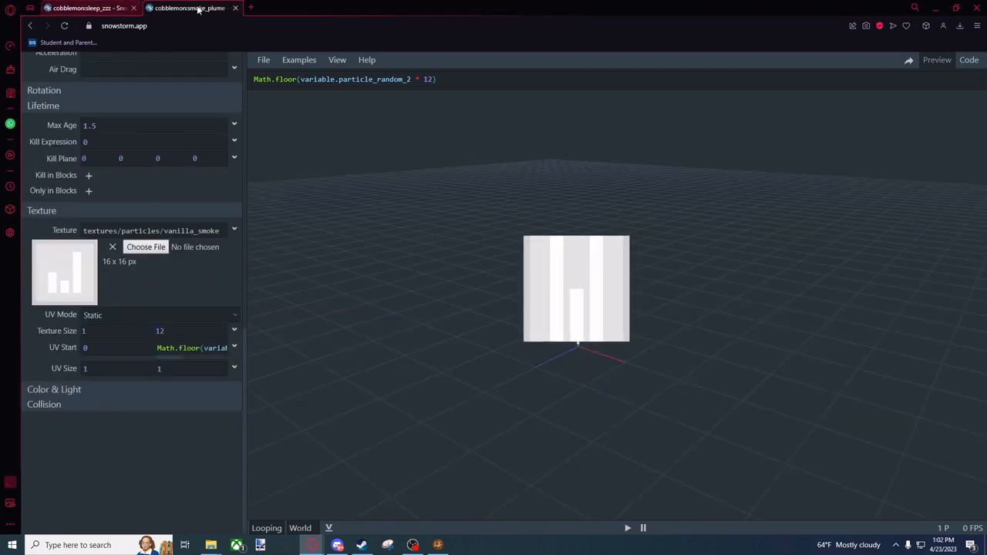
left_click(113, 424)
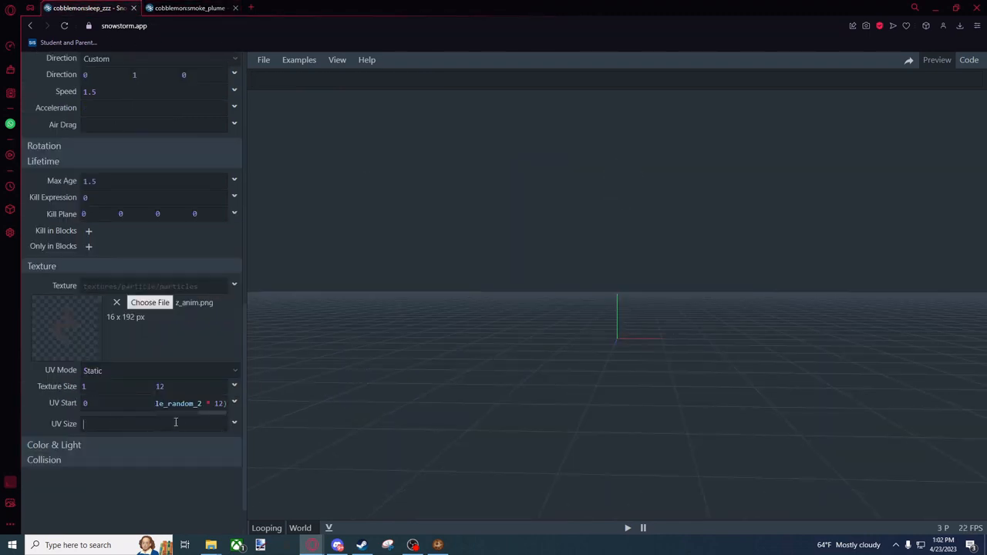
type("1")
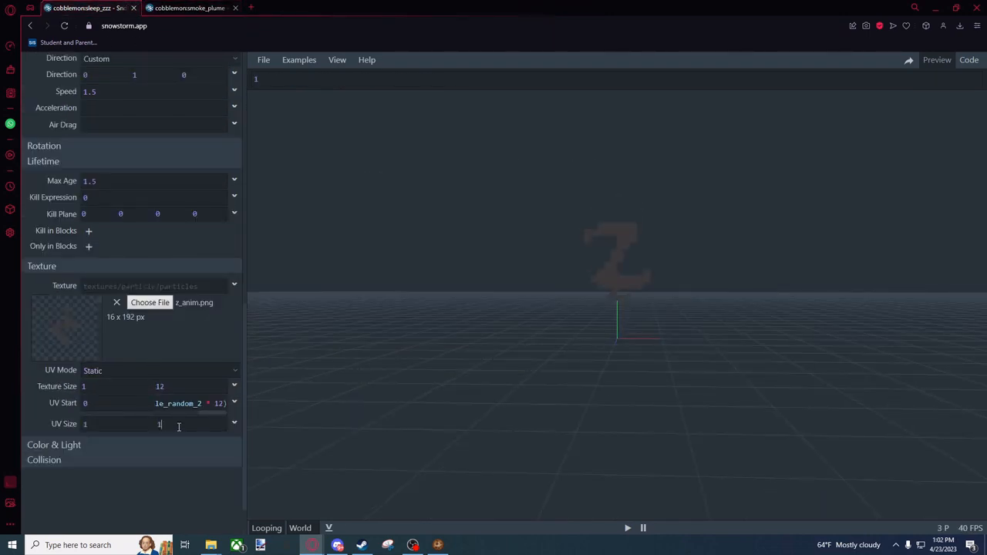
Examine the previewed Z particles and review the motion, lifetime, texture size and UV start settings of sleep_zzz.
left_click_drag(399, 248, 387, 252)
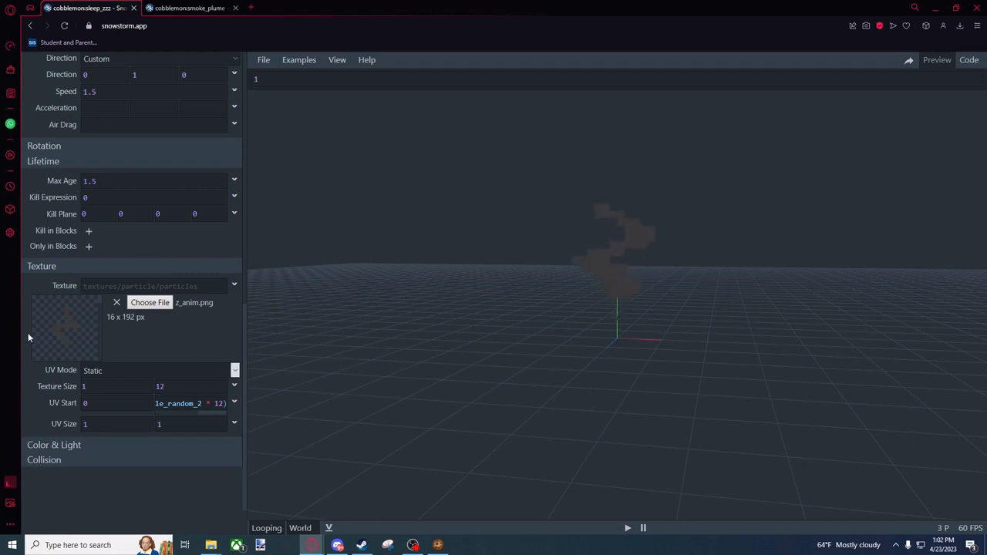
left_click(183, 388)
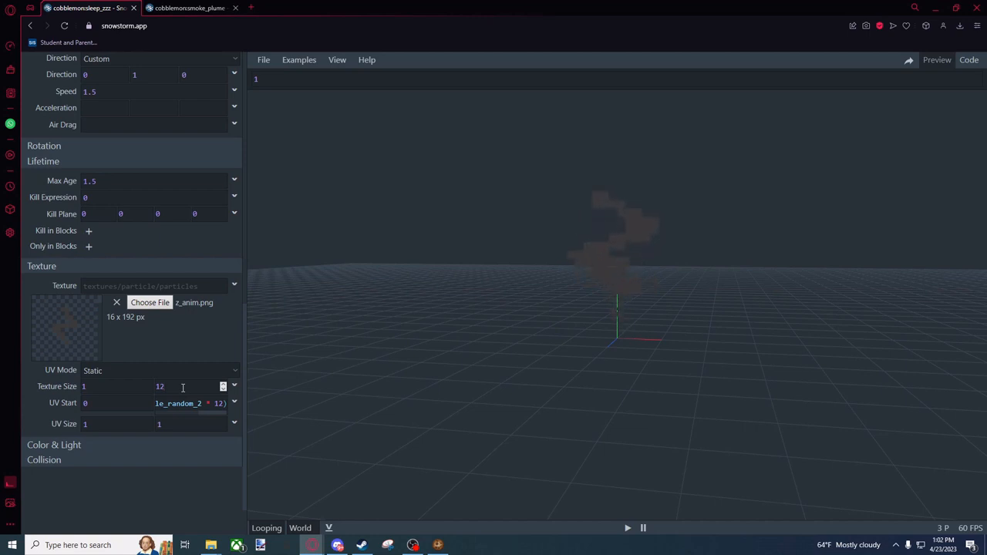
scroll(59, 330, "up", 3)
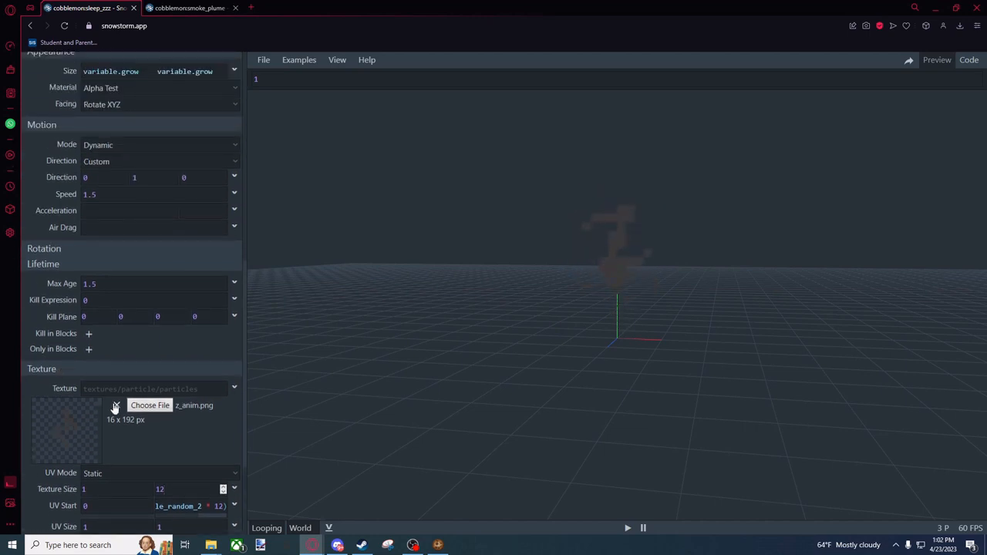
scroll(74, 376, "down", 5)
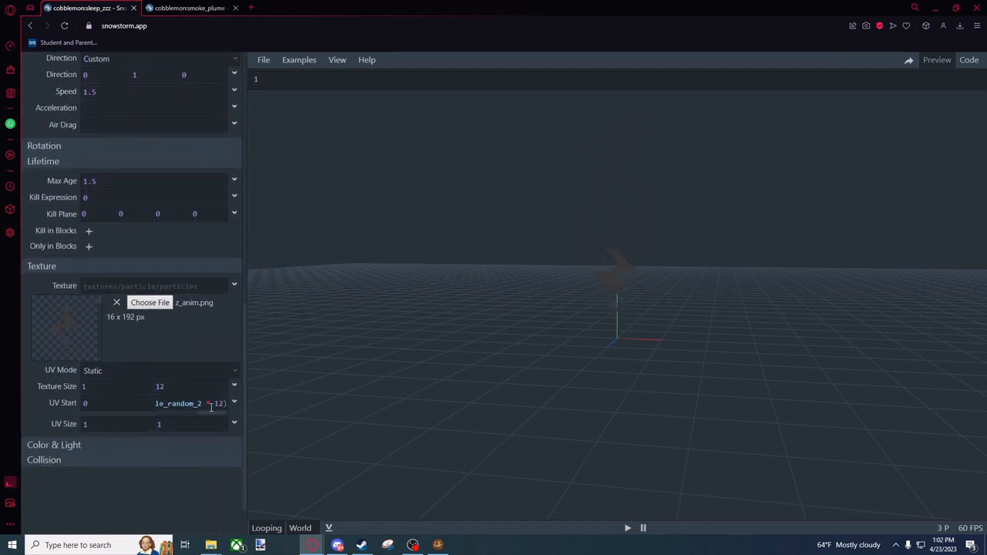
left_click(165, 403)
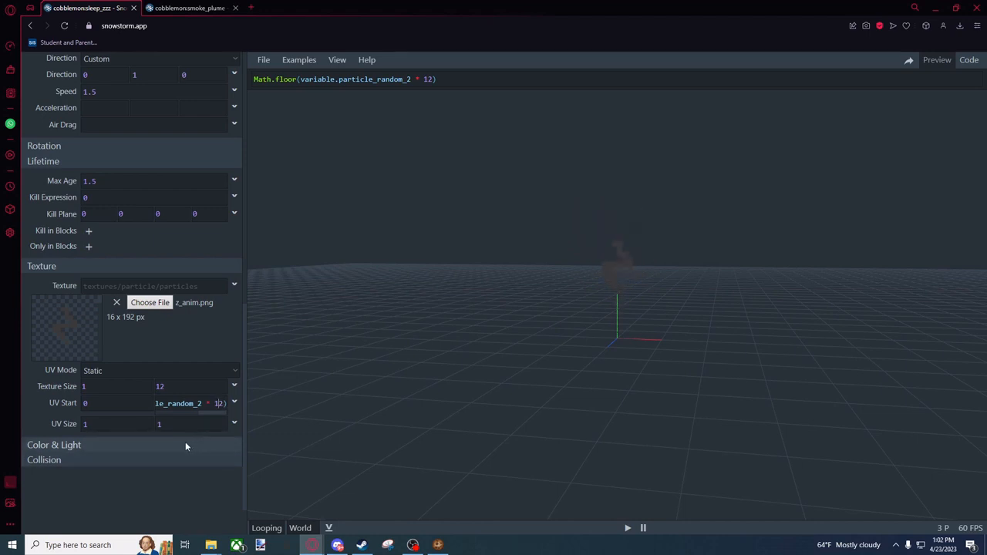
scroll(183, 458, "down", 1)
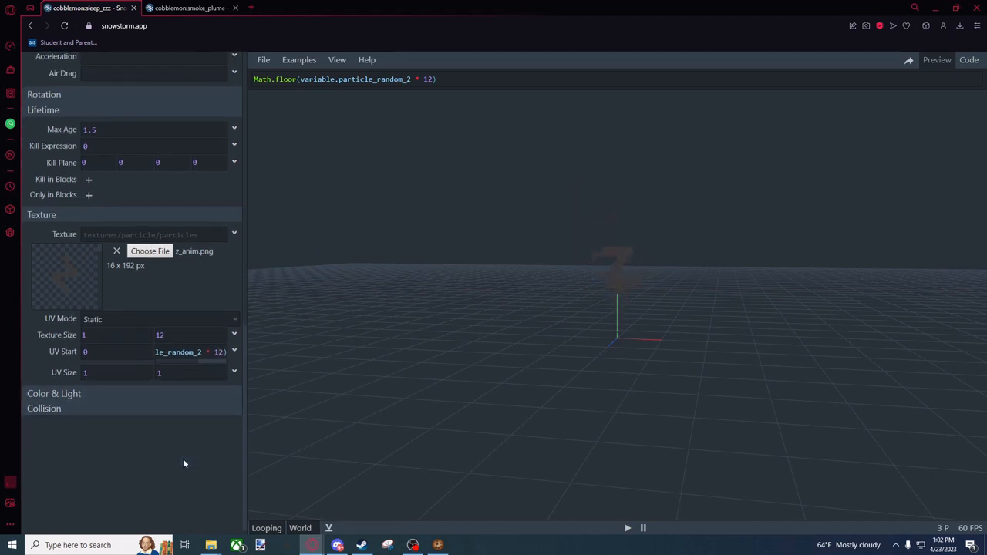
scroll(184, 462, "up", 1)
scroll(183, 458, "up", 8)
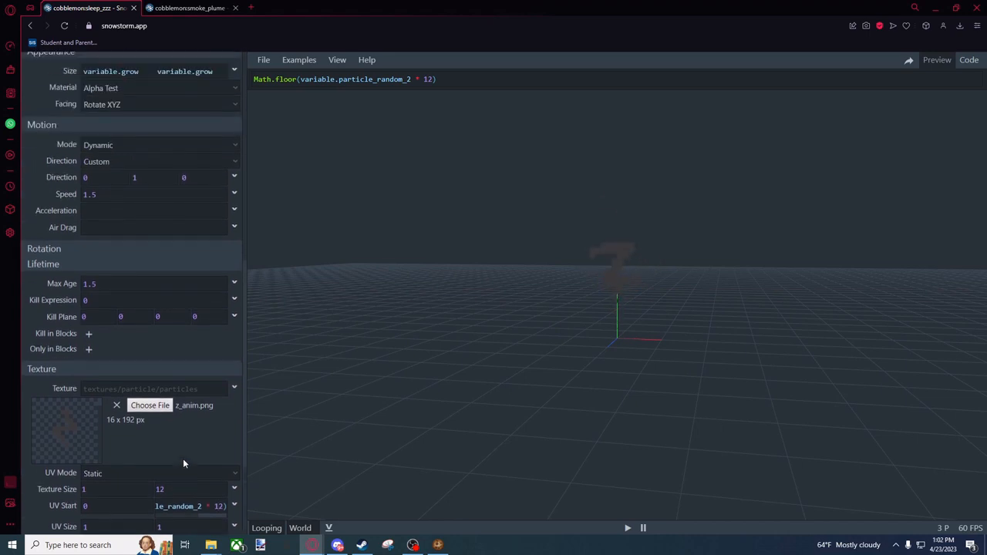
scroll(183, 460, "down", 6)
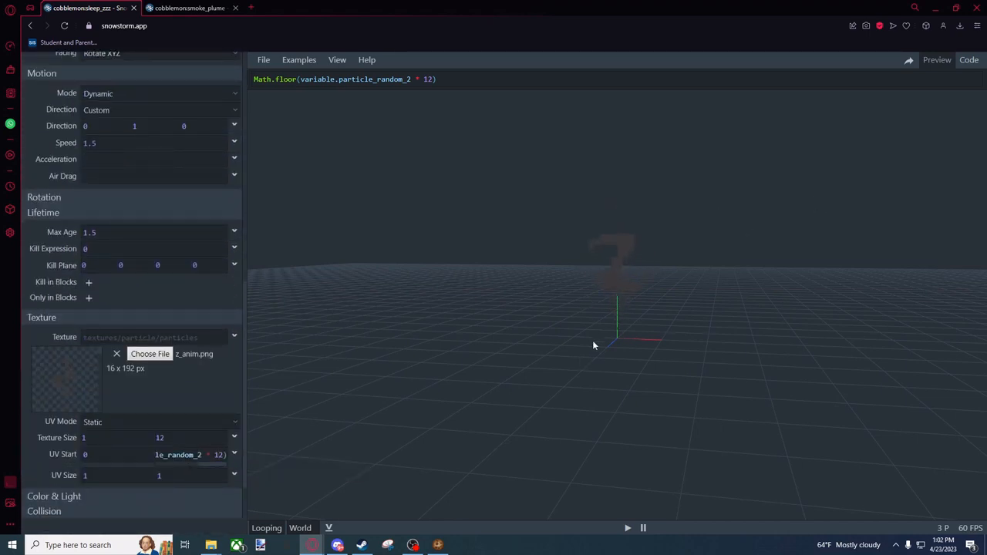
left_click_drag(614, 331, 583, 327)
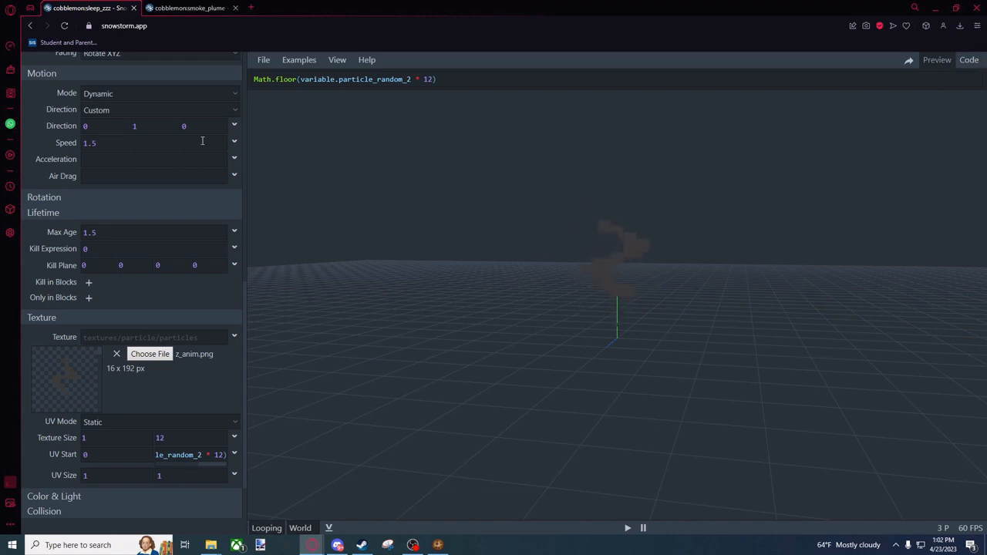
Download the sleep_zzz particle file and place it on the desktop.
left_click(263, 60)
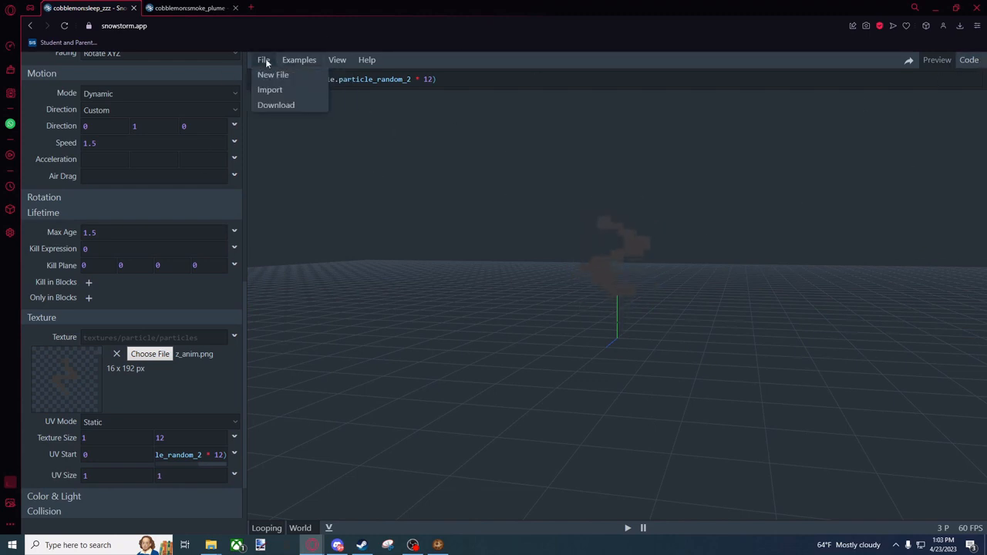
left_click(274, 106)
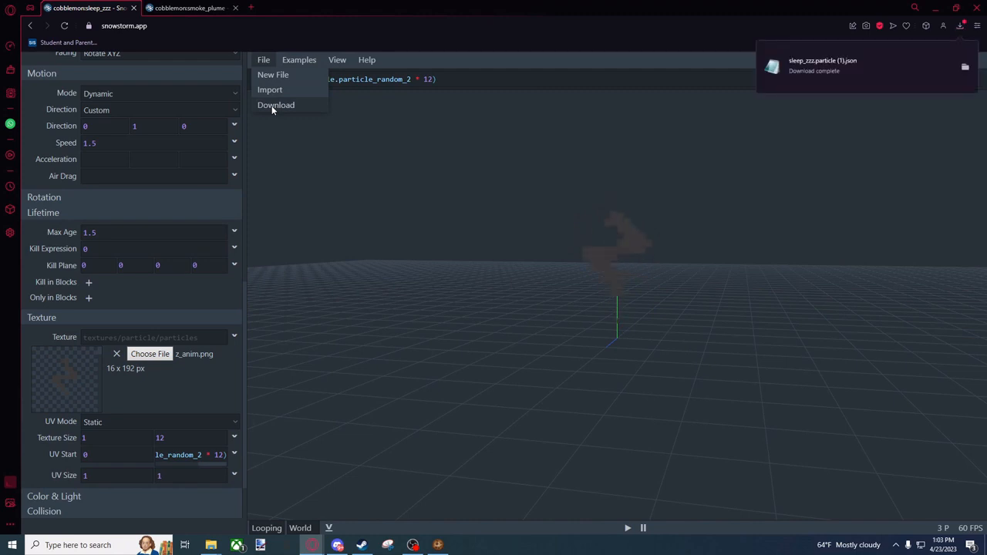
left_click_drag(805, 6, 582, 63)
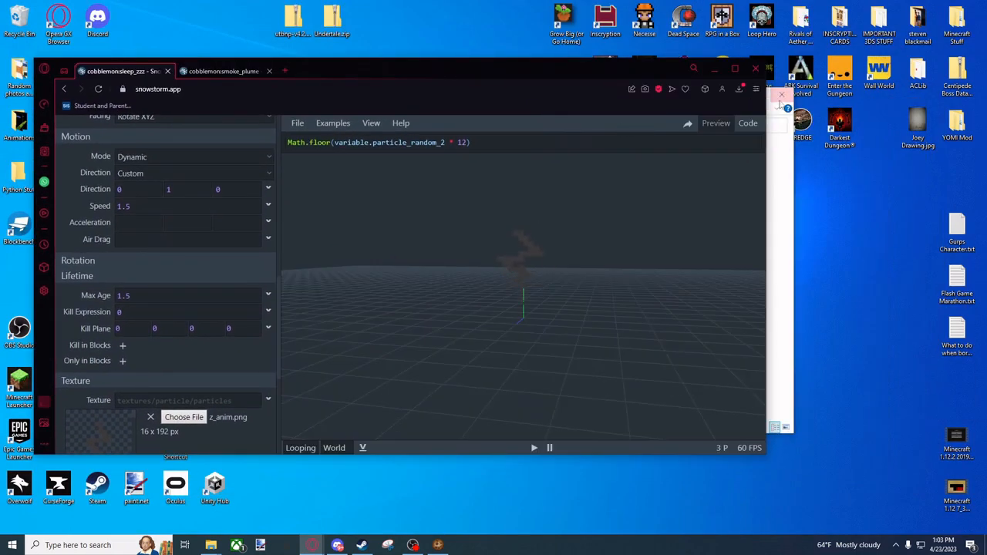
left_click(738, 89)
left_click(839, 354)
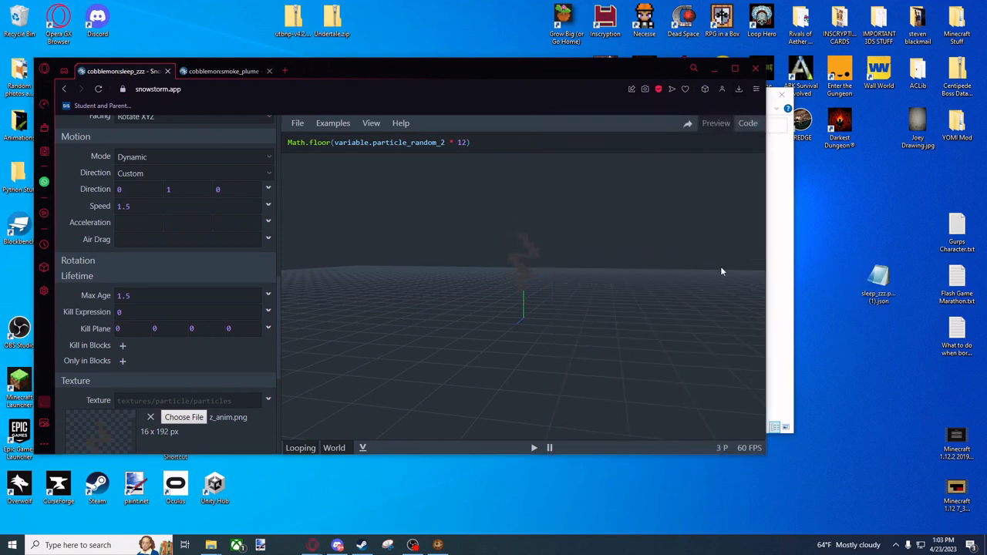
Minimize the browser and the File Explorer window showing Cobblemon's reference particles folder.
left_click(733, 69)
left_click(932, 6)
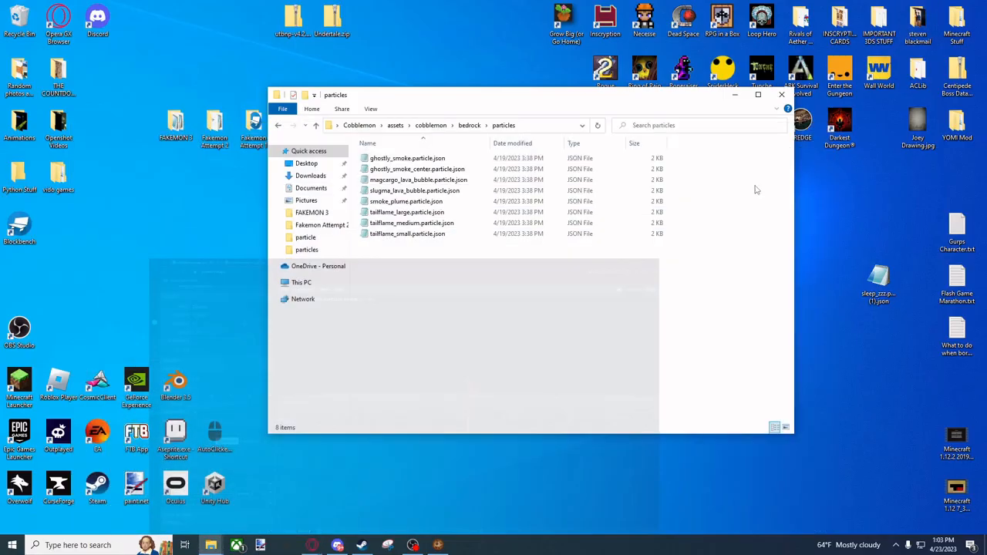
left_click_drag(496, 100, 443, 102)
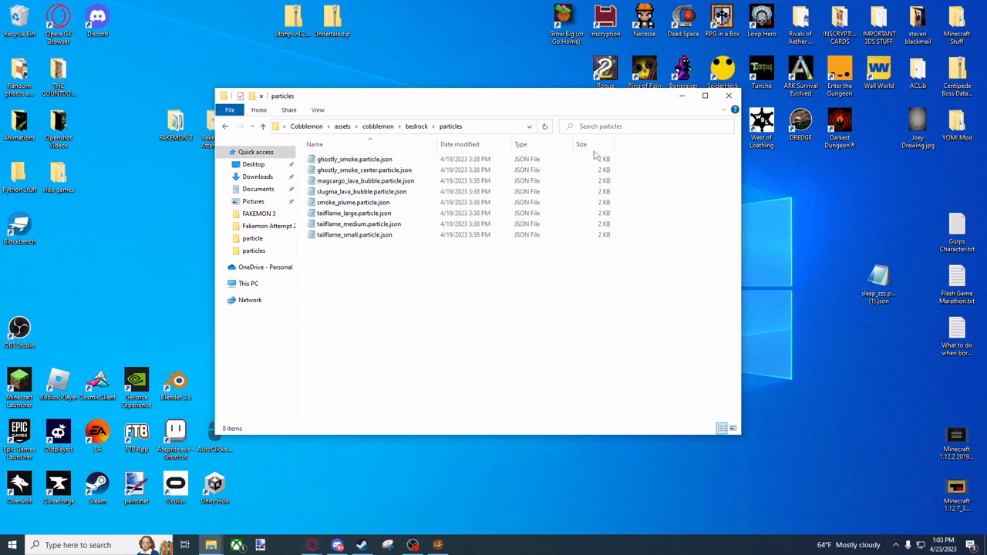
left_click(682, 96)
Go to the FAKEMON AGAIN resource pack's assets\cobblemon\bedrock\particles folder in File Explorer.
mouse_move(210, 546)
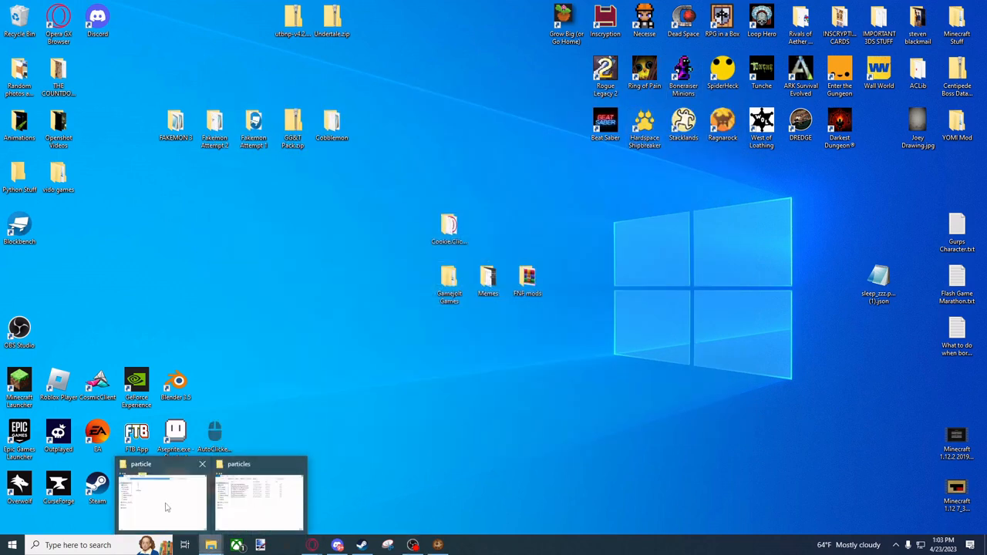
left_click(165, 506)
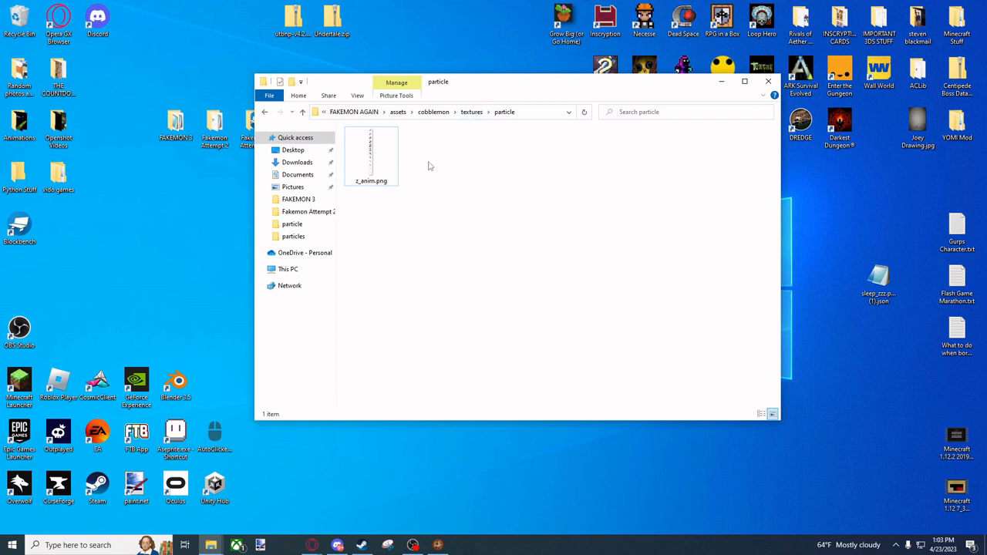
left_click(434, 112)
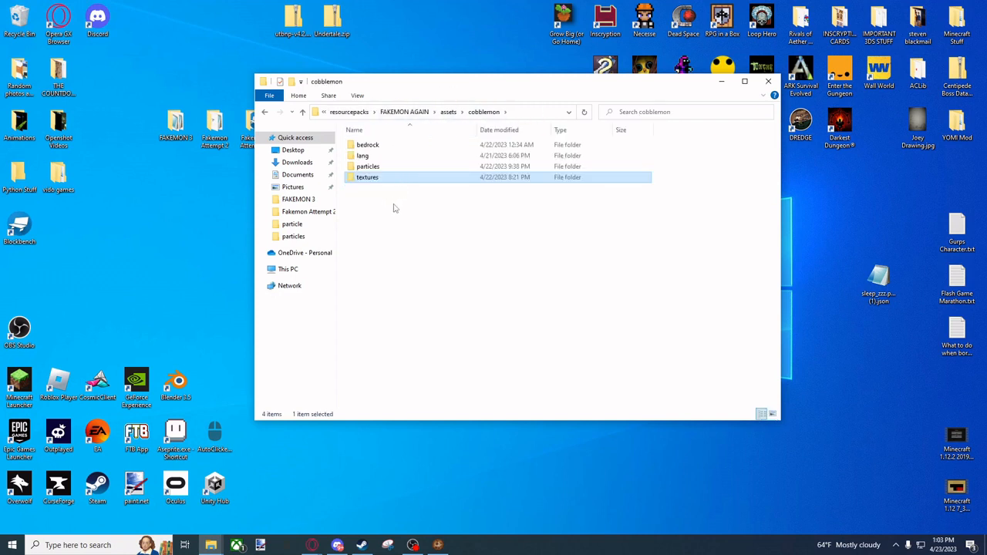
double_click(368, 145)
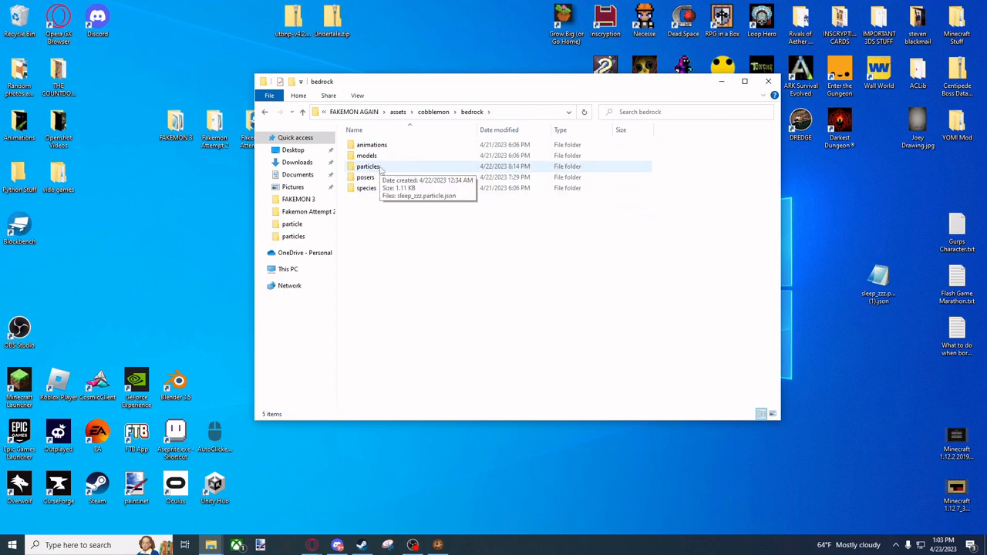
double_click(369, 166)
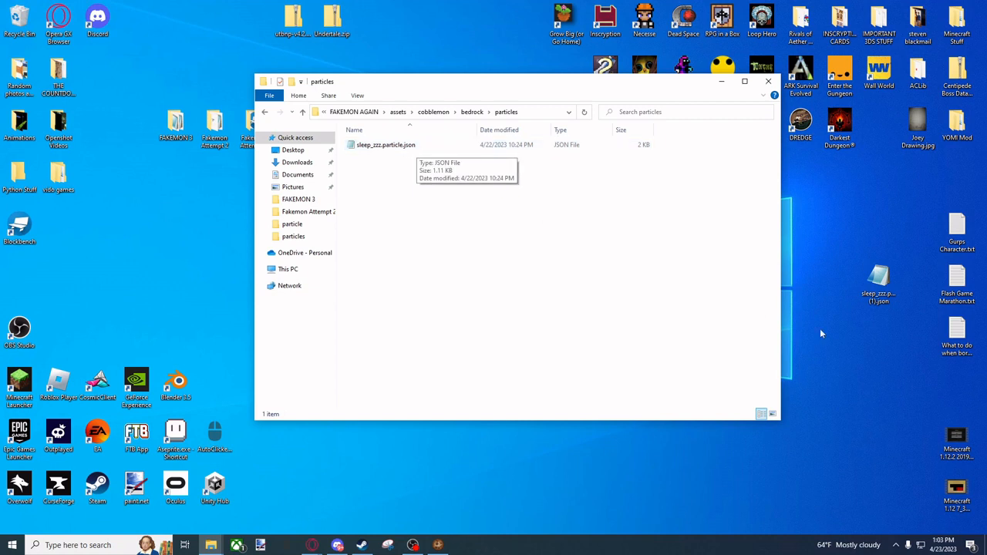
Move the downloaded sleep_zzz particle file from the desktop into the particles folder and delete that duplicate copy.
left_click_drag(881, 284, 549, 279)
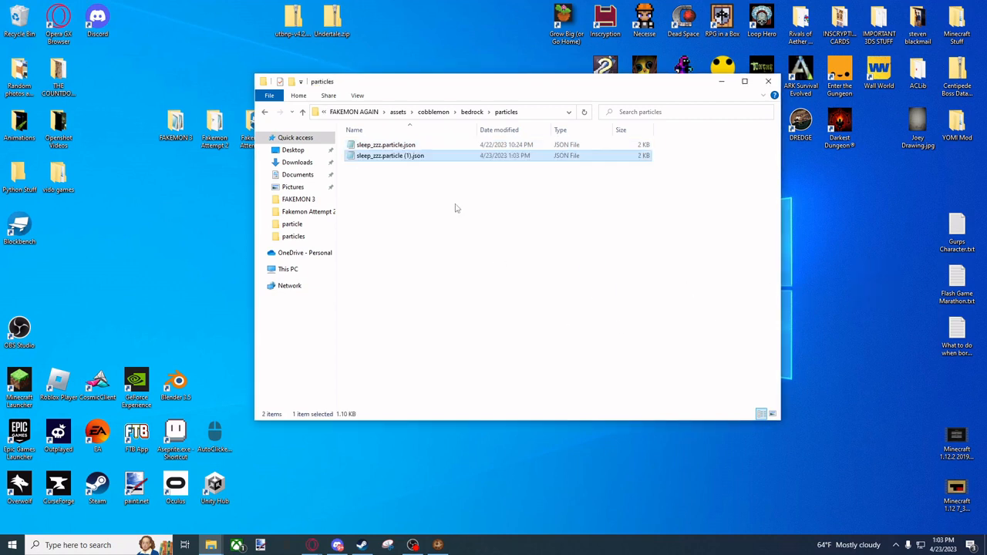
right_click(422, 157)
left_click(448, 360)
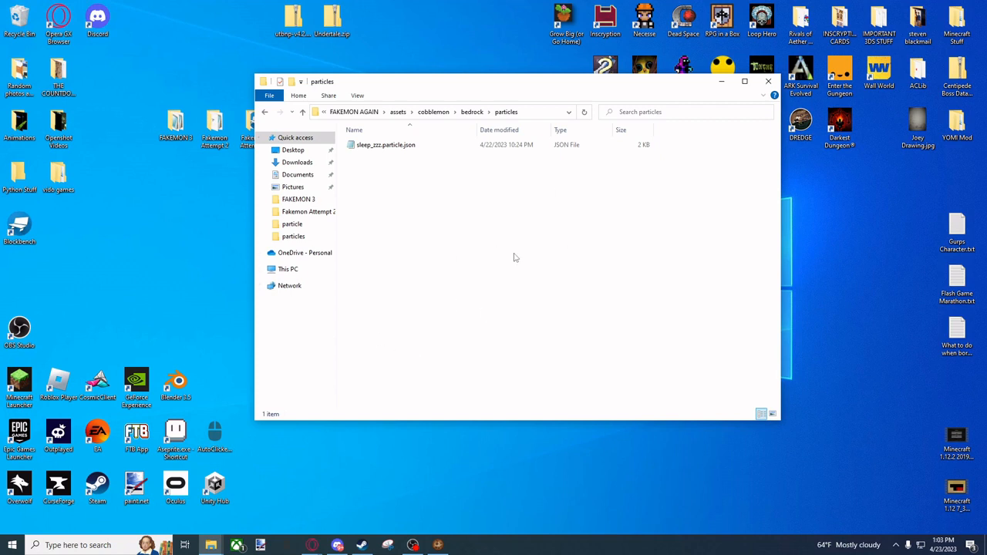
Open the existing sleep_zzz.particle.json in Notepad and review its texture path, curves and components.
left_click(359, 152)
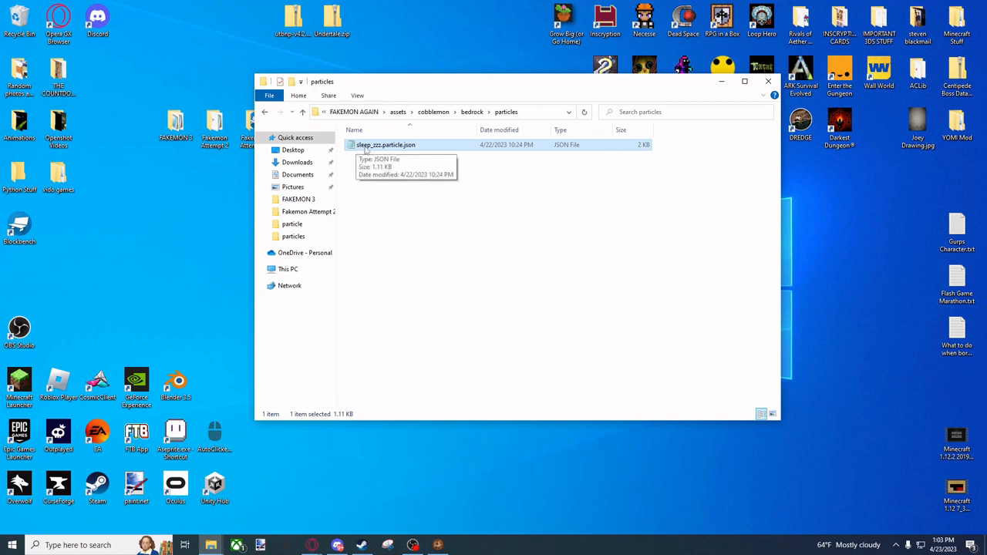
left_click(431, 214)
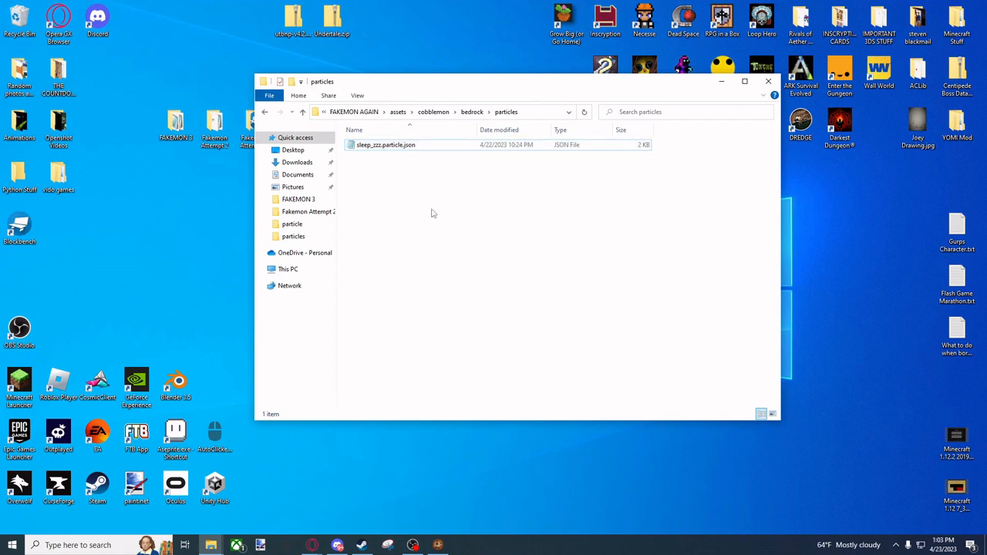
double_click(405, 148)
scroll(355, 234, "down", 2)
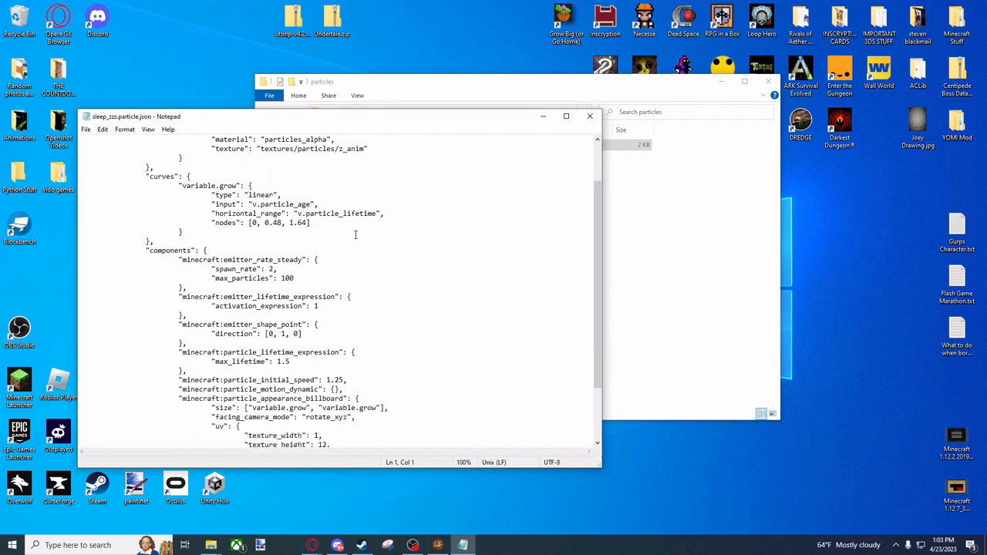
Review the remaining components of sleep_zzz.particle.json and close the file.
scroll(355, 234, "down", 3)
scroll(355, 235, "up", 5)
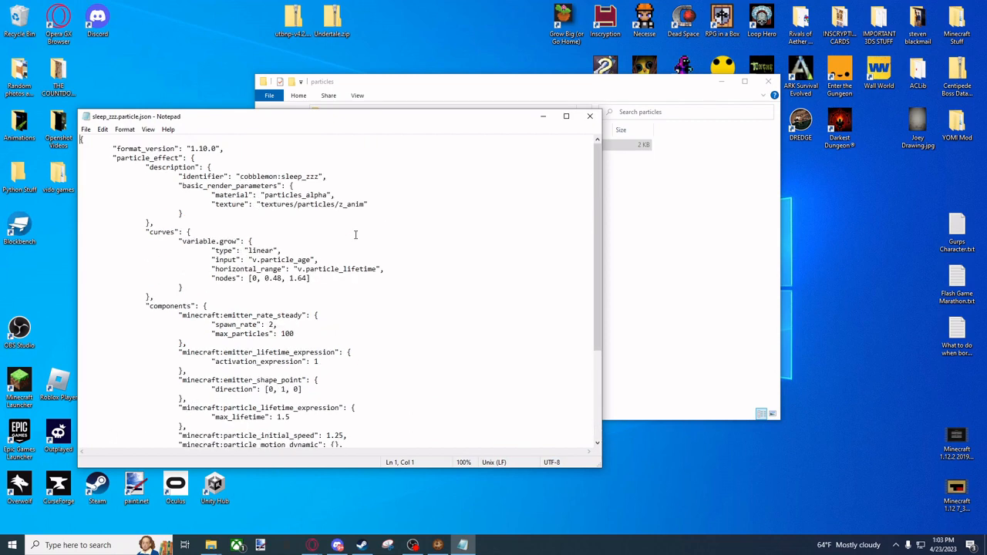
left_click(590, 116)
left_click(614, 267)
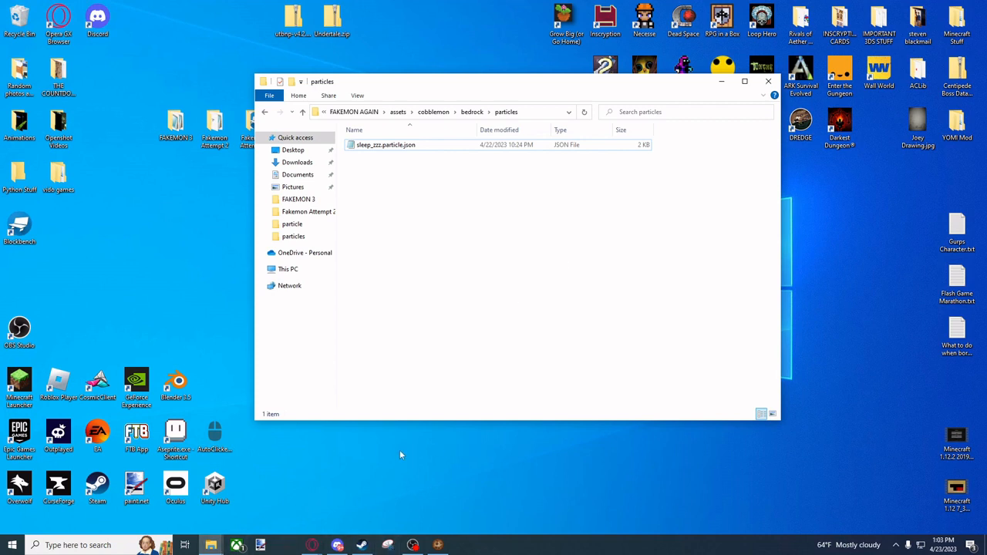
Switch to the sleep_zzz effect in Snowstorm and bring up the FAKEMON AGAIN pack's assets folder for reference.
left_click(312, 546)
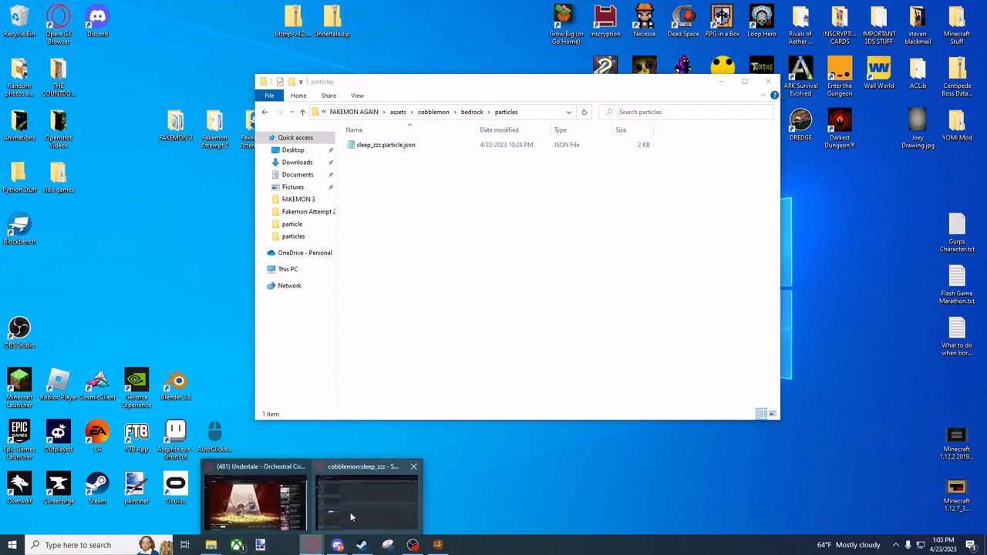
left_click(351, 513)
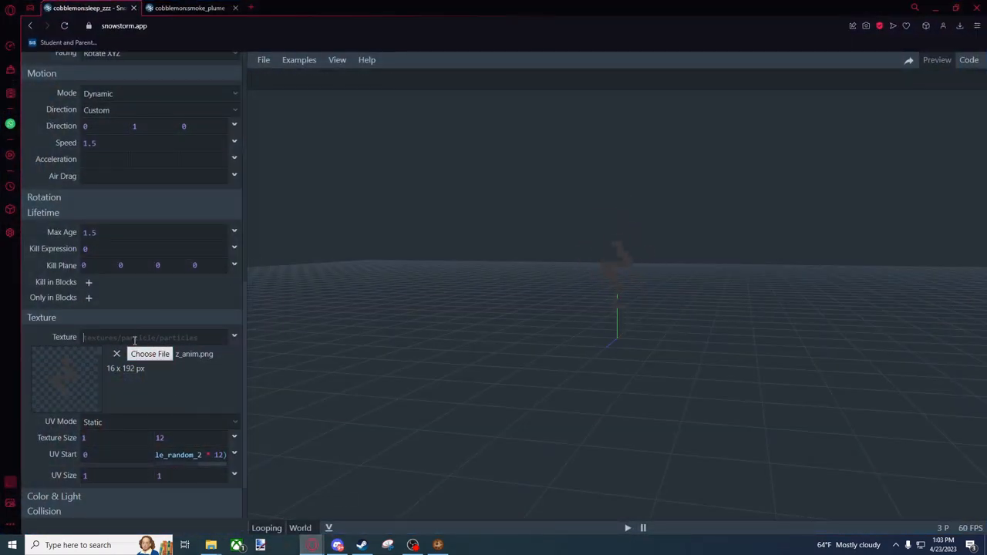
left_click(134, 338)
mouse_move(216, 543)
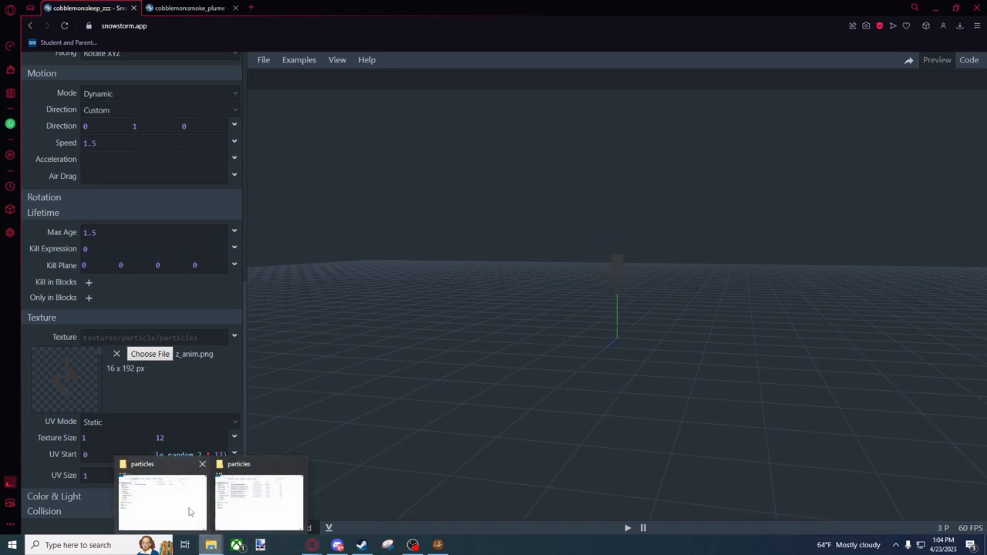
left_click(254, 490)
left_click(398, 112)
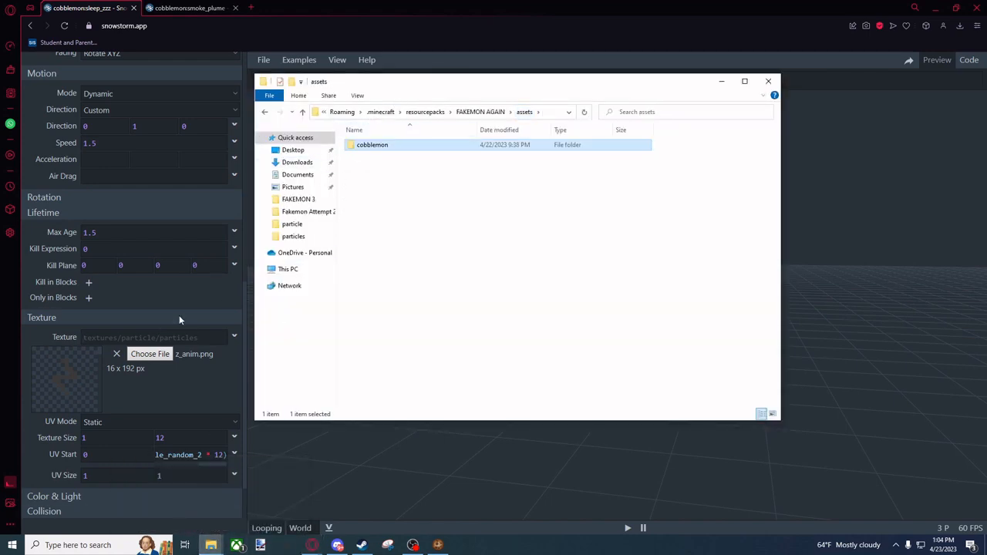
Start the sleep_zzz effect's texture path with cobblemon/ in Snowstorm.
left_click(100, 337)
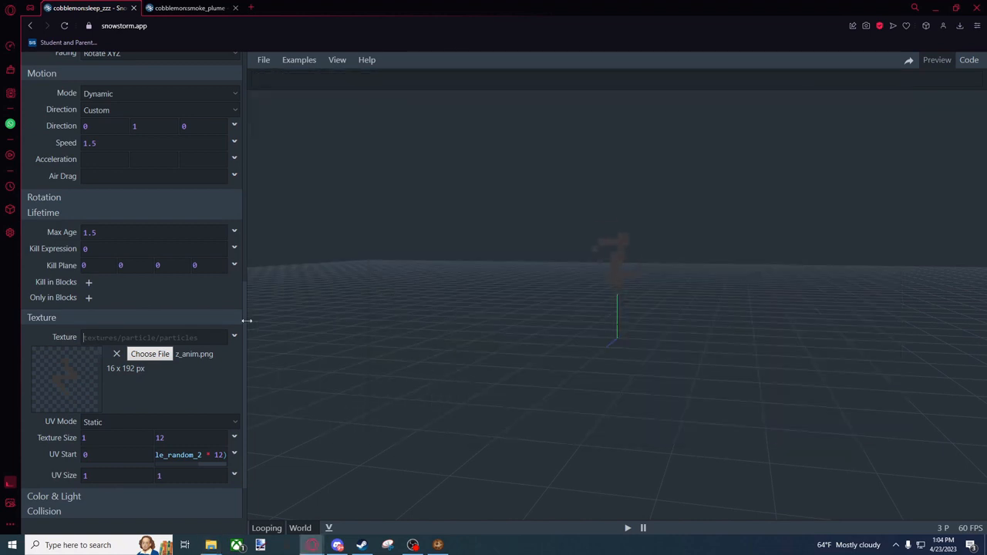
type("cobvb")
key("BackSpace")
key("BackSpace")
type("l")
key("BackSpace")
type("v")
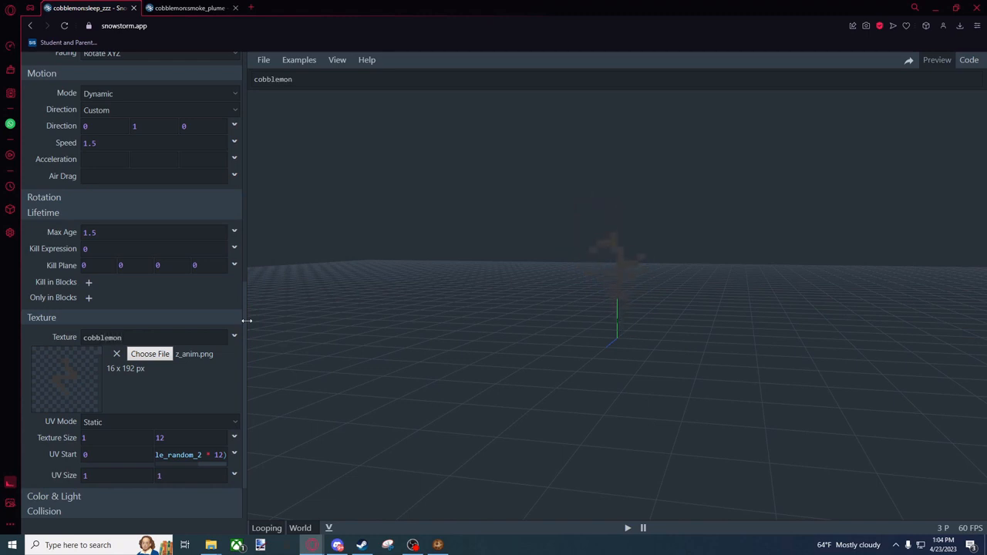
type("/")
Look up the pack's cobblemon\textures\particle folder and append textures/particle/ to the effect's texture path.
mouse_move(211, 545)
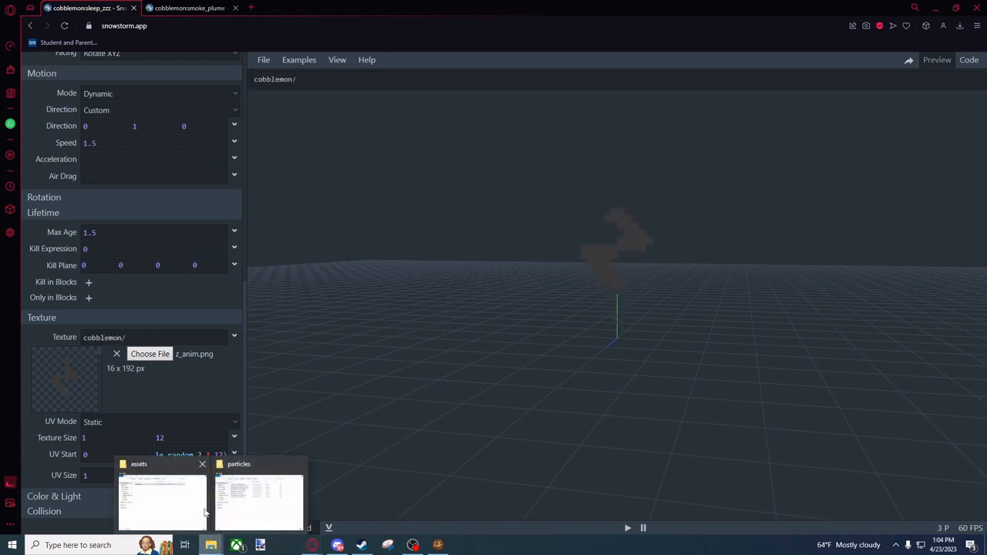
left_click(205, 511)
double_click(528, 170)
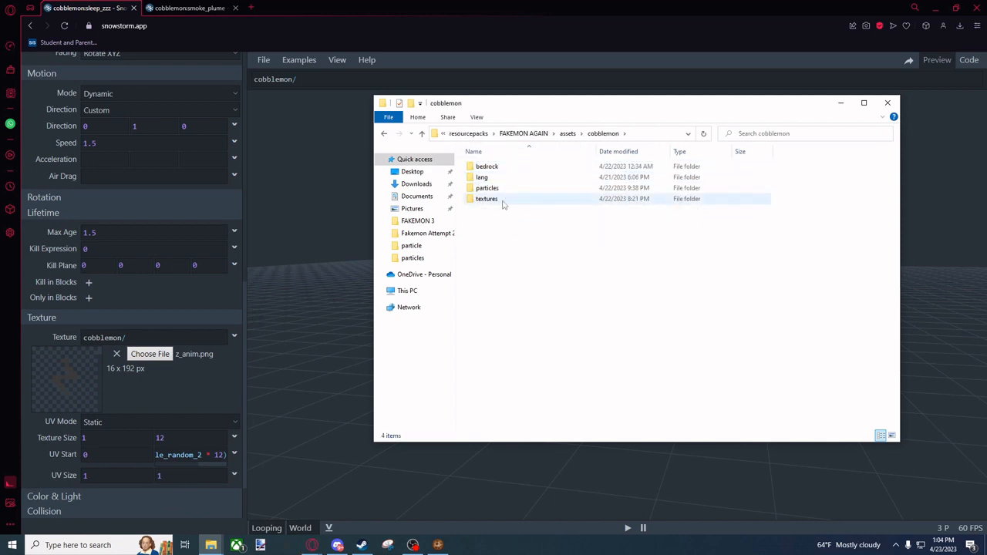
double_click(502, 199)
double_click(486, 166)
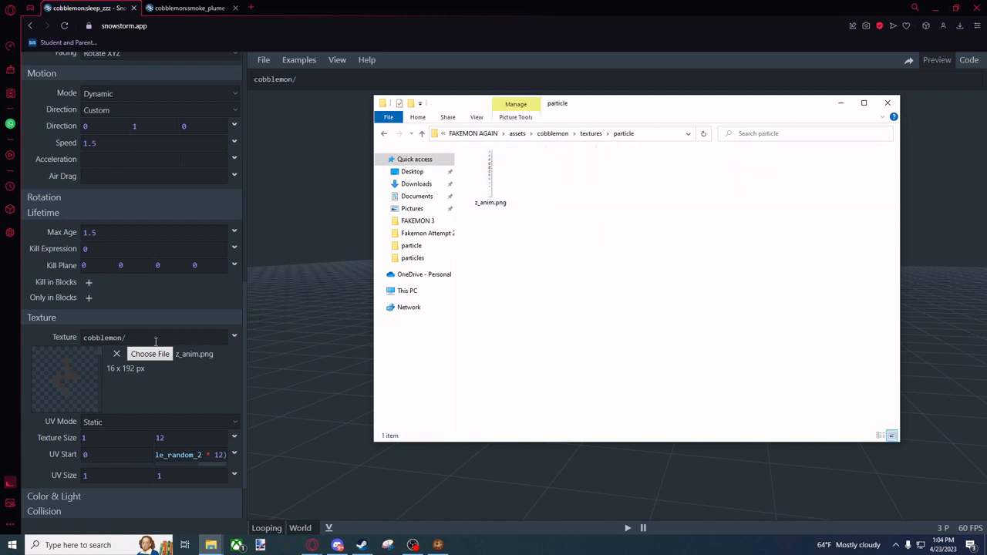
left_click(155, 342)
type("texture")
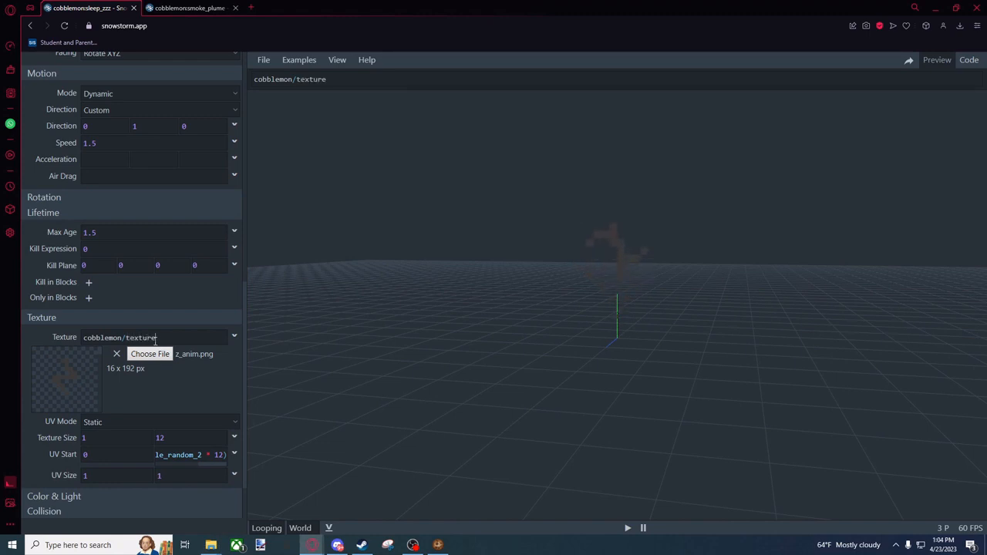
type("s,")
type("particle")
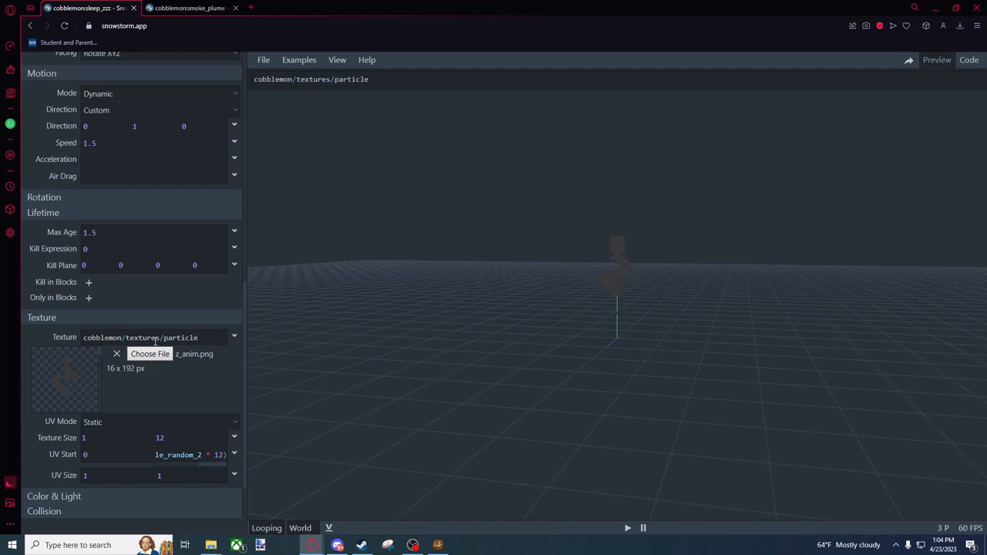
type("/")
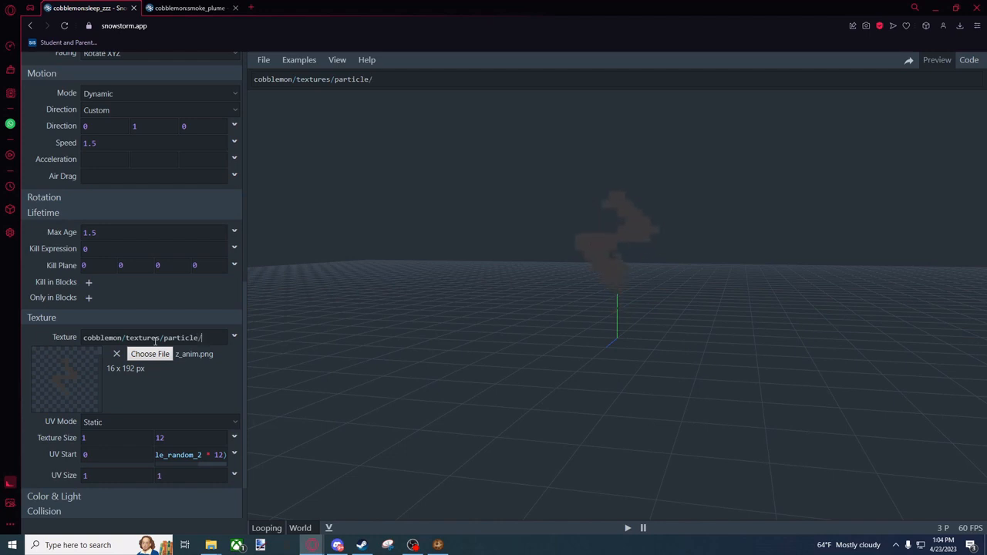
Check the texture's file name in the particle folder and complete the texture path as cobblemon/textures/particle/z_anim.
left_click(216, 544)
left_click(142, 482)
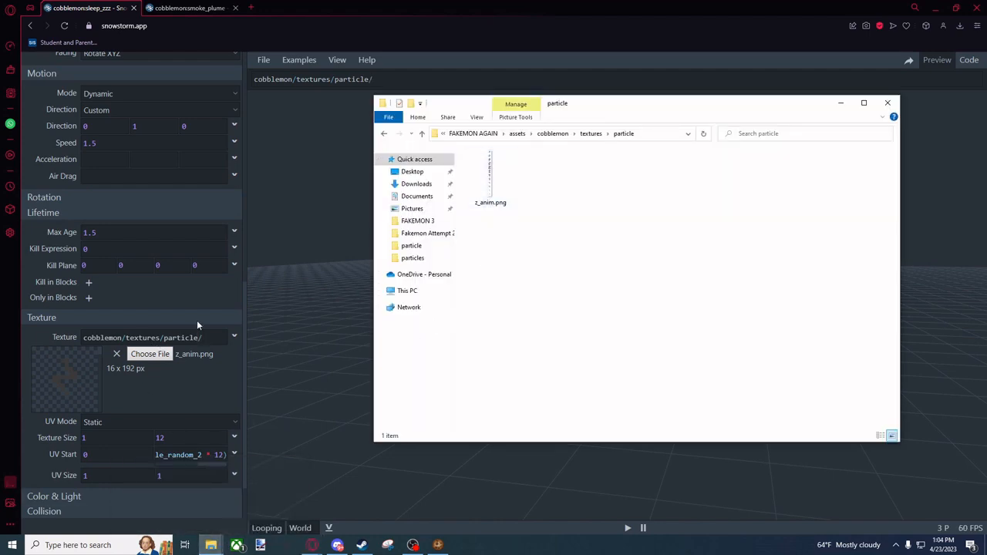
left_click(202, 337)
type("z_")
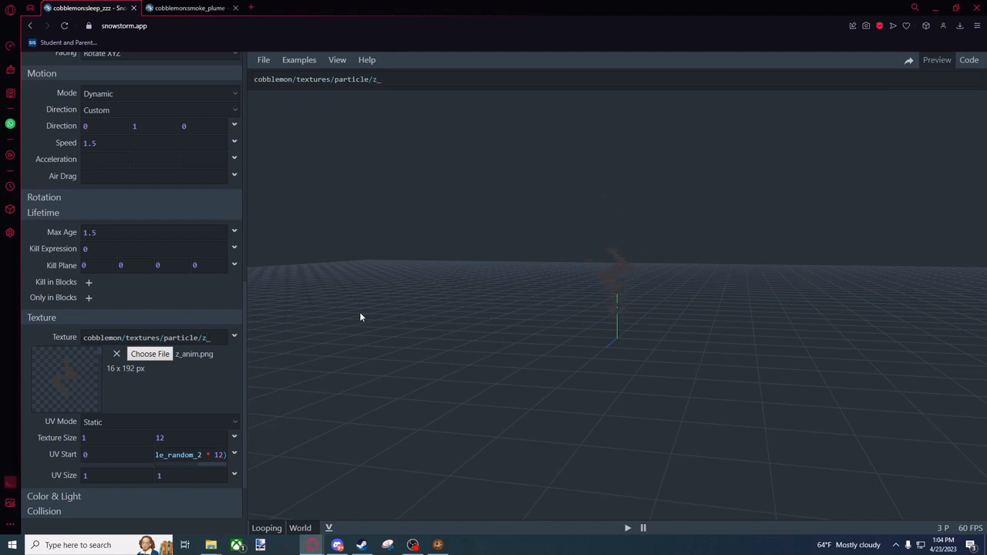
type("anim")
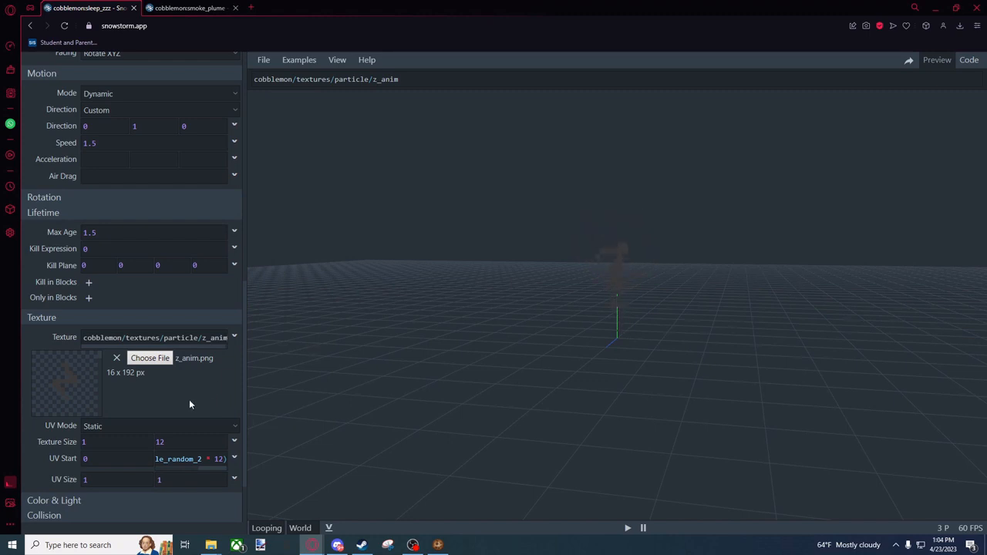
Minimize the browser and go to the FAKEMON AGAIN pack's assets\cobblemon\particles folder in File Explorer.
left_click(263, 60)
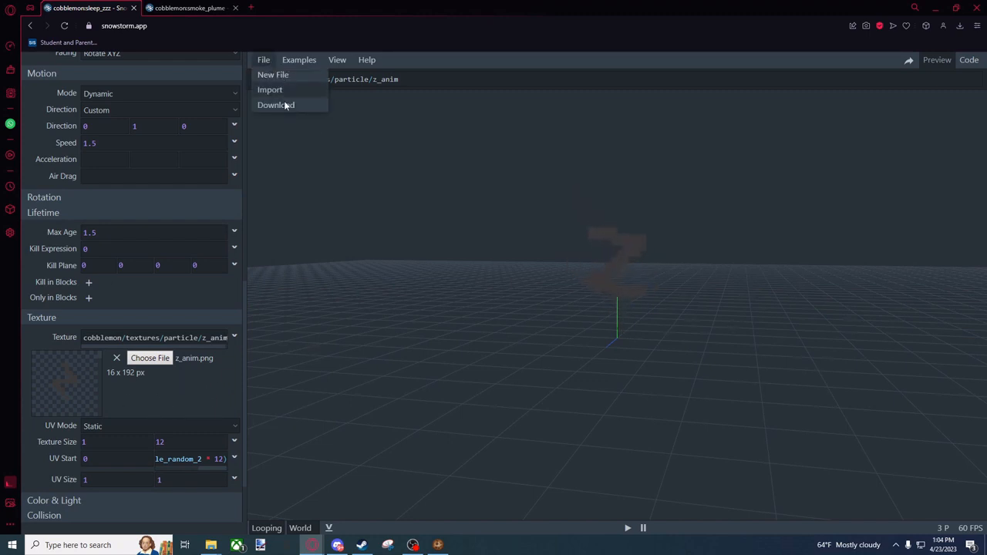
left_click(935, 8)
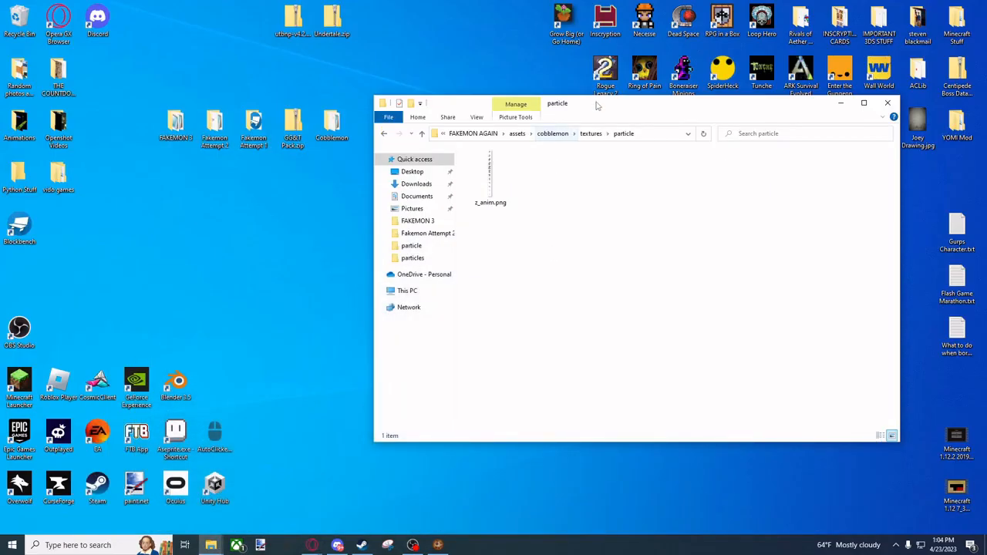
left_click_drag(597, 104, 460, 142)
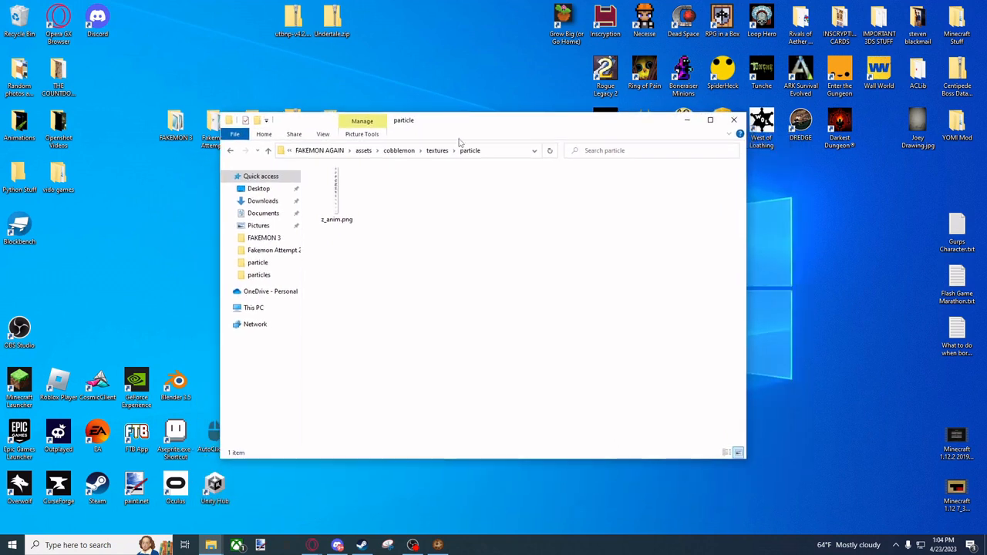
left_click(368, 153)
double_click(379, 191)
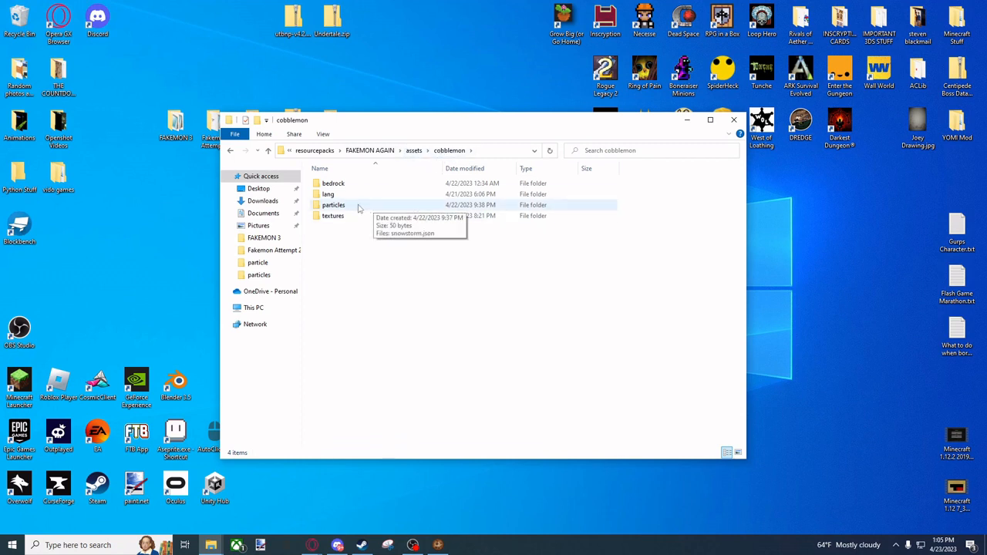
double_click(333, 206)
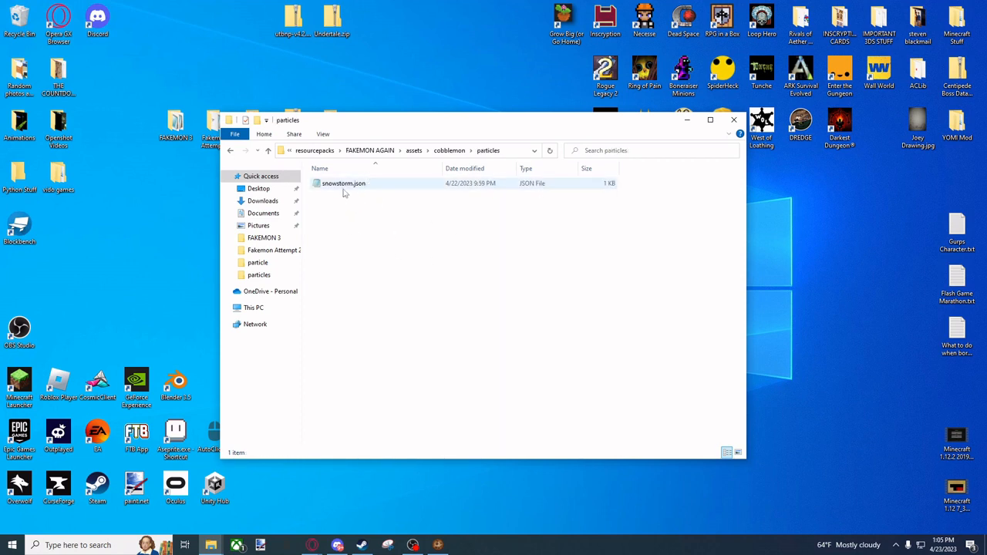
Open snowstorm.json in Notepad, review its cobblemon:z_anim texture entry, and close the file.
double_click(366, 187)
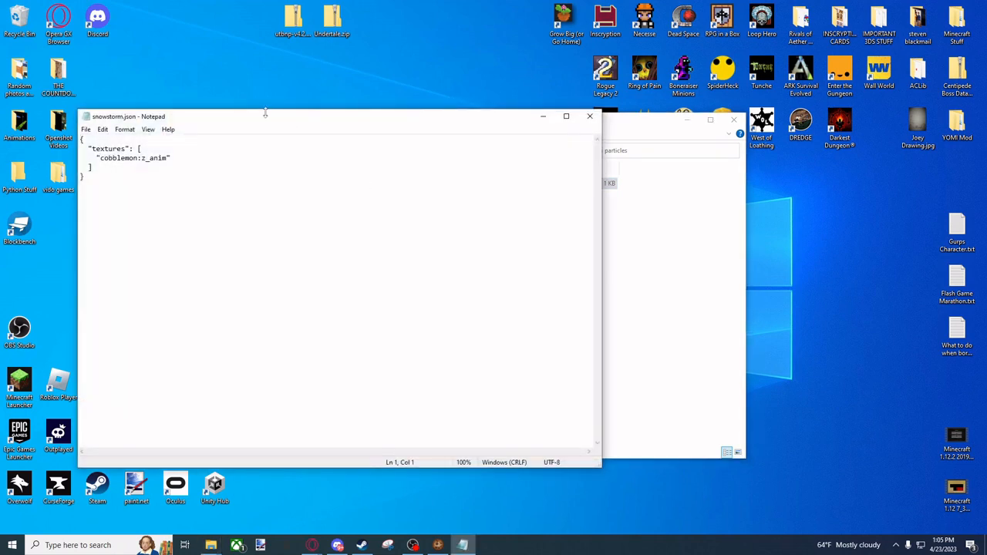
left_click_drag(266, 121, 410, 113)
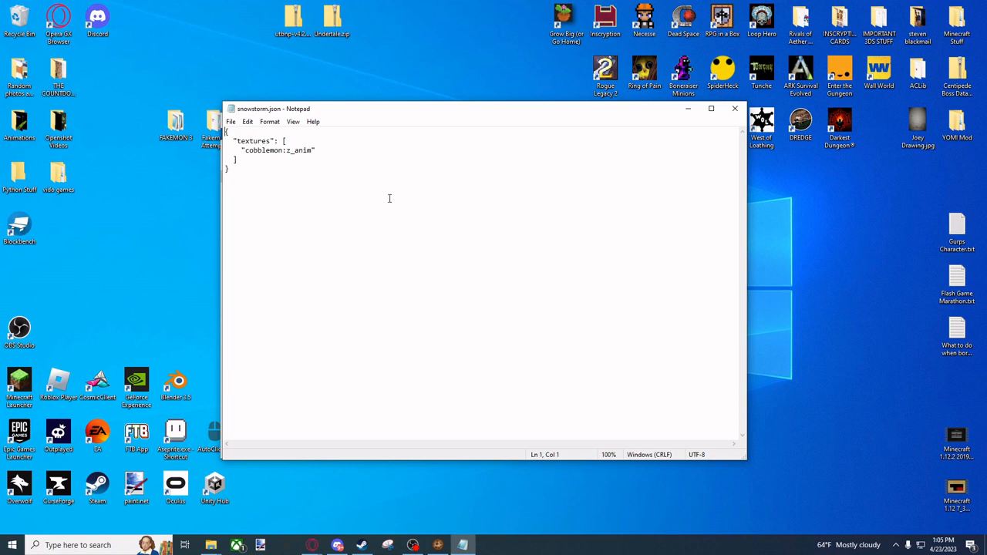
left_click_drag(287, 150, 314, 151)
left_click(315, 164)
left_click(734, 108)
left_click(552, 265)
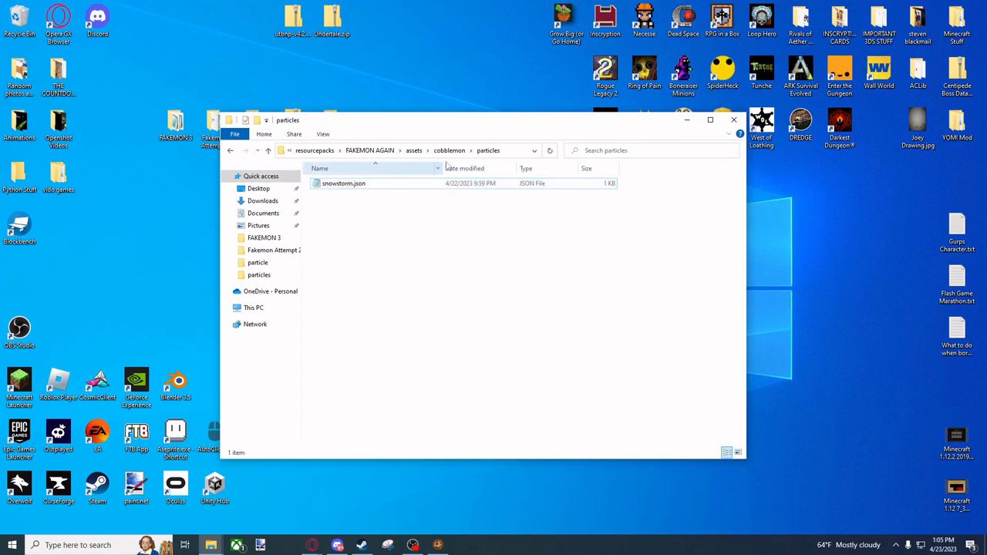
Return to the pack's cobblemon folder, launch Blockbench and open the recent model binty.geo.json.
left_click(449, 151)
left_click(470, 280)
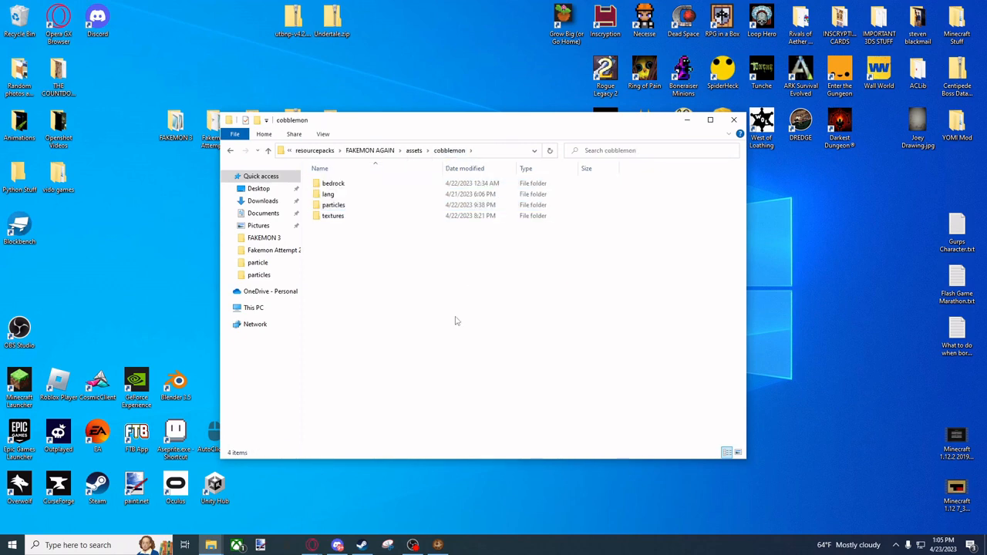
left_click(15, 228)
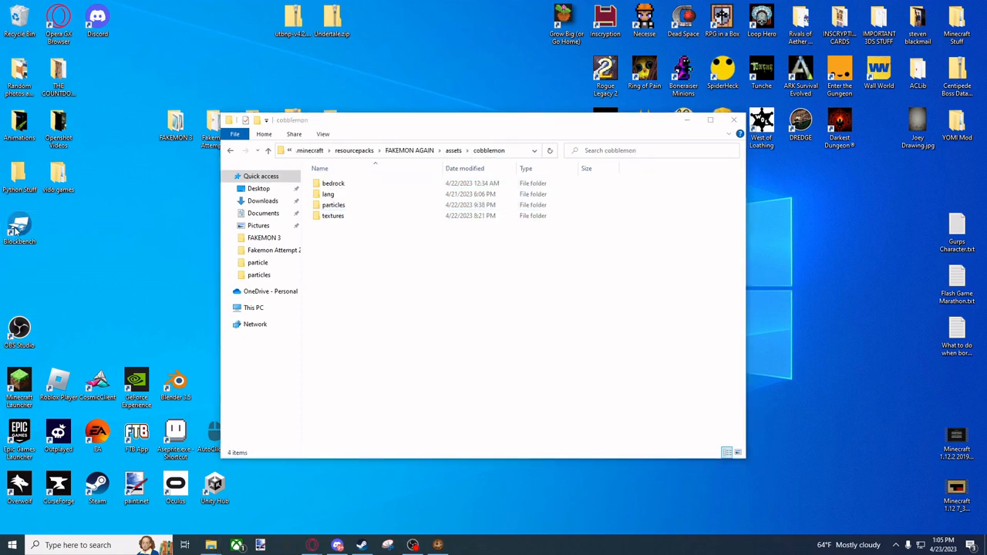
double_click(15, 229)
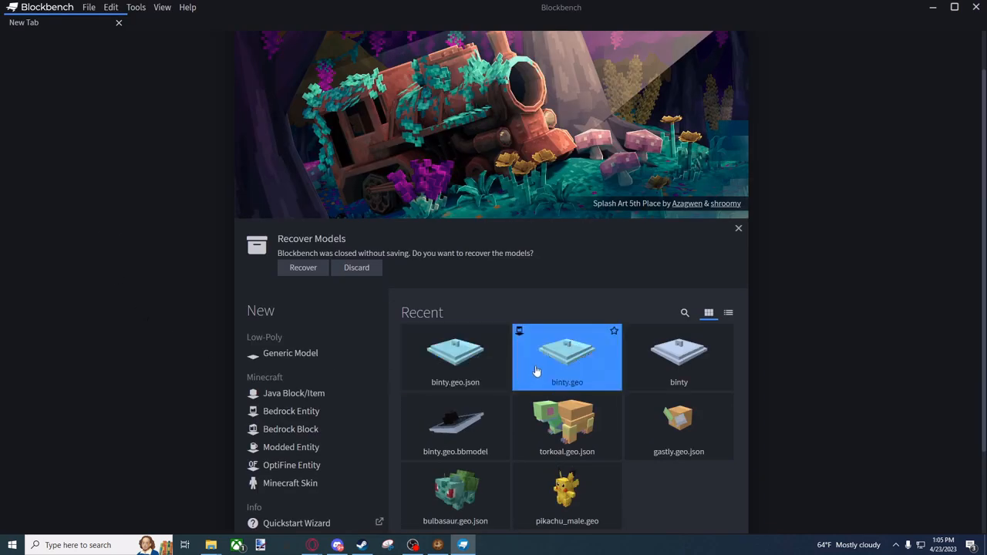
left_click(442, 372)
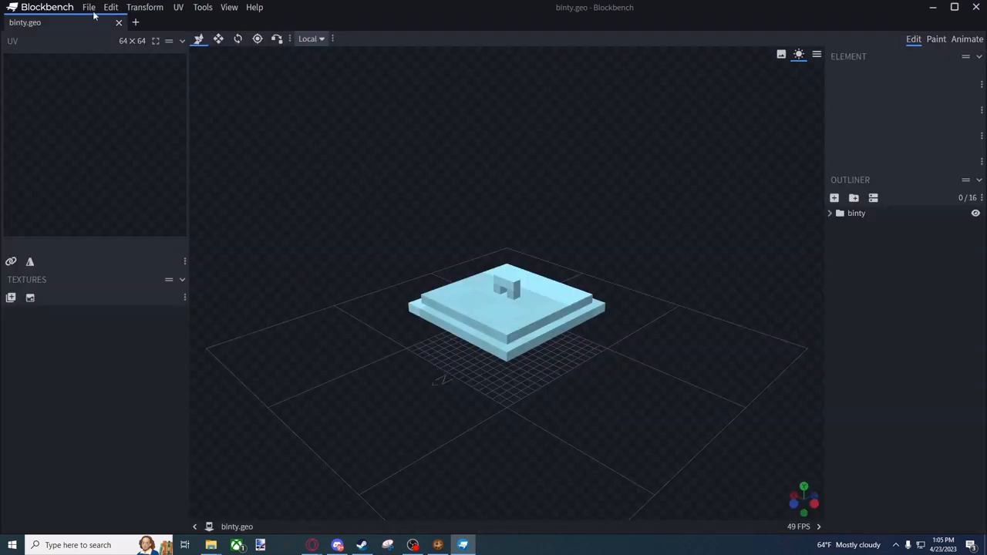
left_click(460, 328)
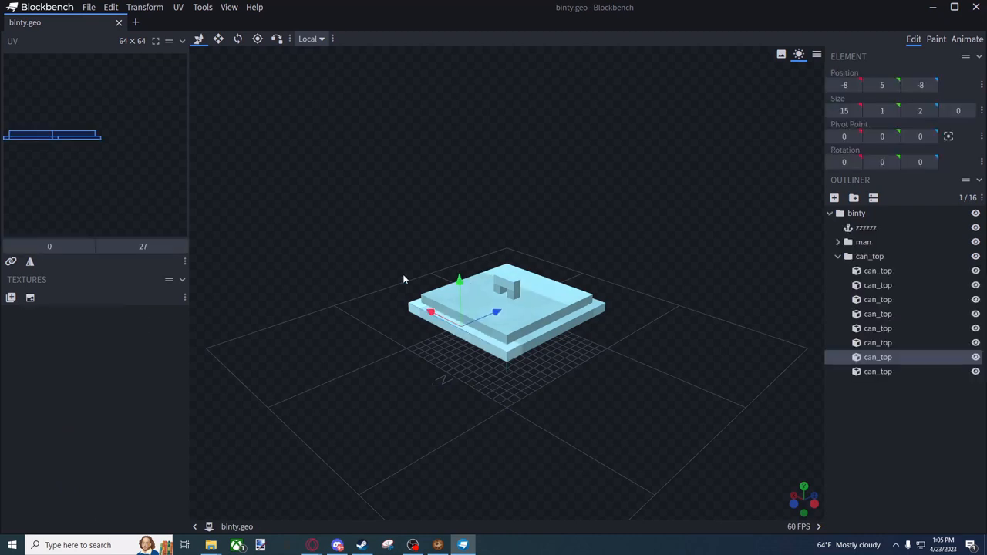
left_click_drag(402, 275, 380, 247)
left_click(31, 298)
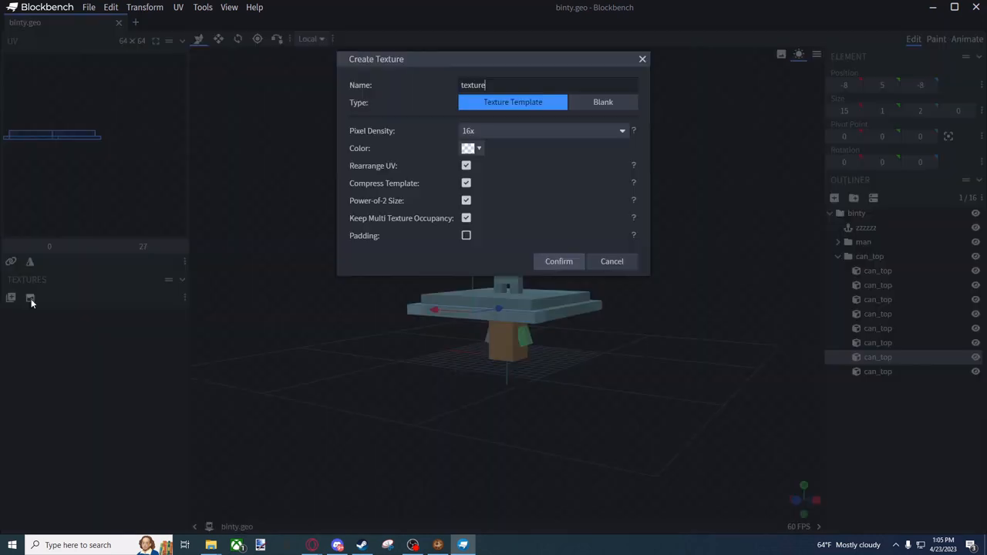
left_click(583, 265)
Import the binty.png texture from the pack's cobblemon\textures\pokemon\binty folder into the model.
left_click(11, 298)
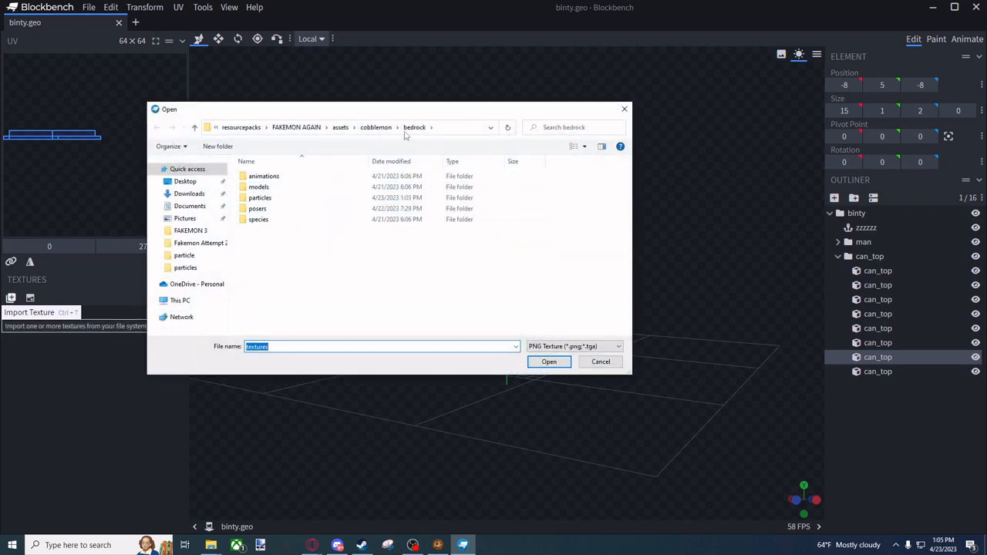
left_click(376, 127)
double_click(258, 219)
double_click(266, 186)
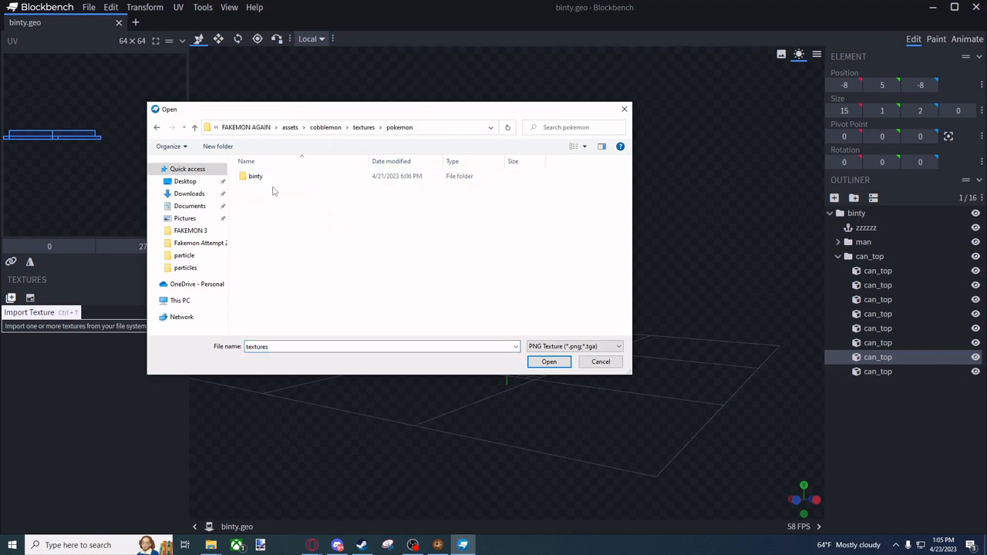
double_click(264, 176)
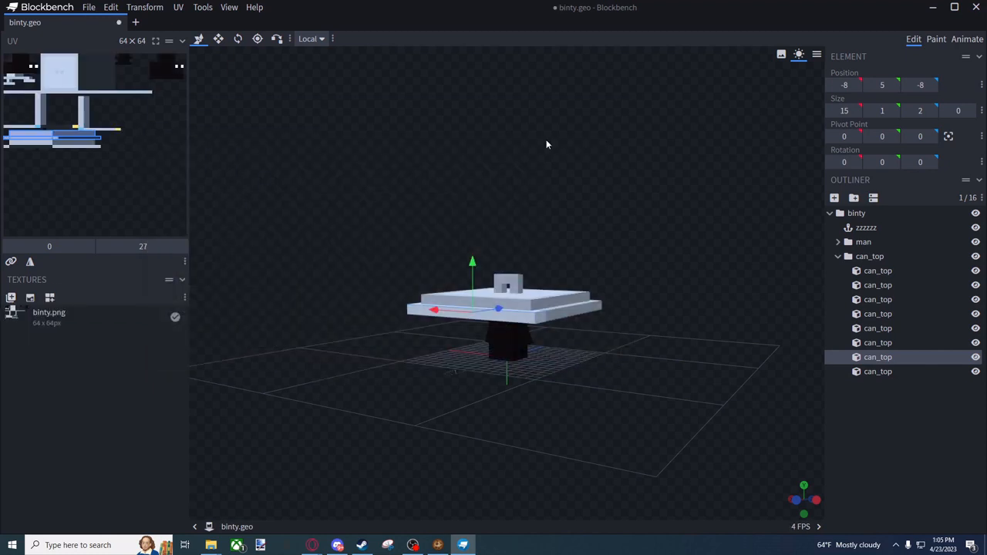
Deselect the can_top cube and inspect the textured binty model in the Edit workspace.
left_click(966, 39)
left_click(913, 39)
left_click(884, 451)
left_click_drag(682, 361, 496, 384)
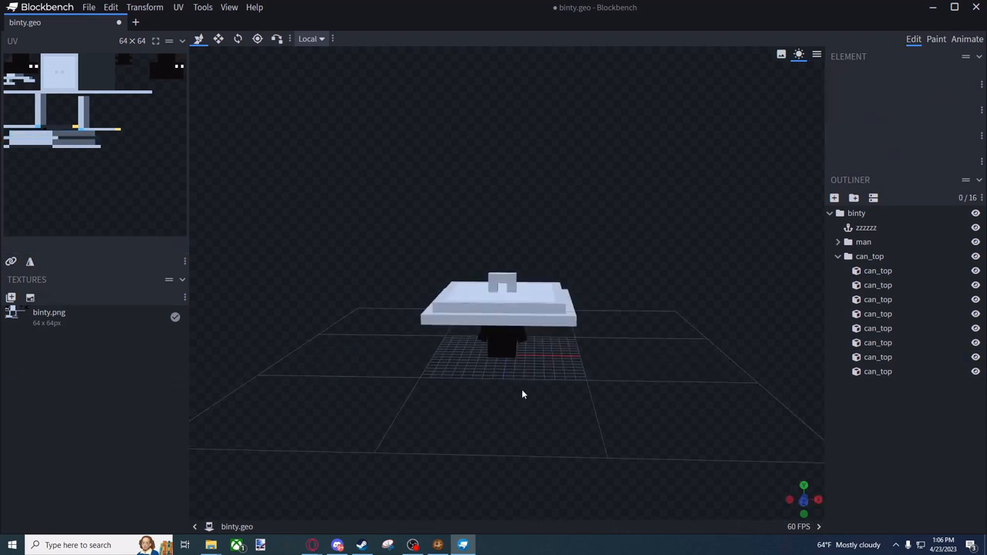
Inspect the existing zzzzzz locator in the Edit and Animate workspaces, return to Edit and clear the selection.
left_click(879, 228)
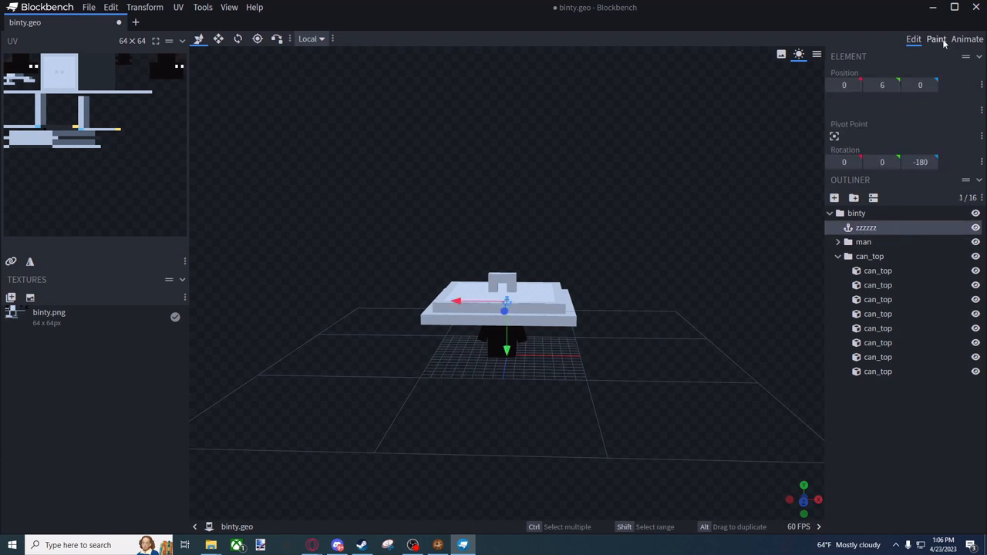
left_click(966, 40)
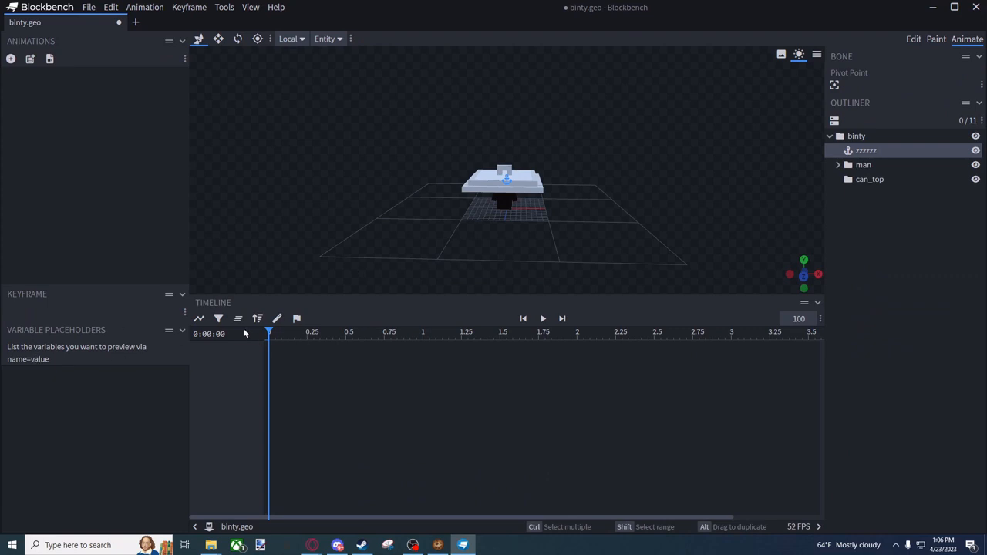
left_click(912, 38)
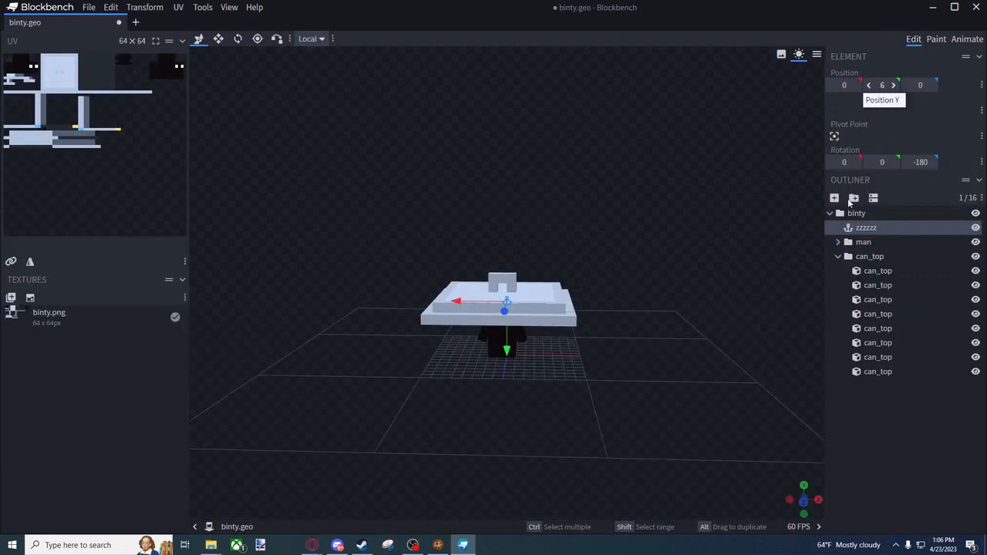
left_click(891, 461)
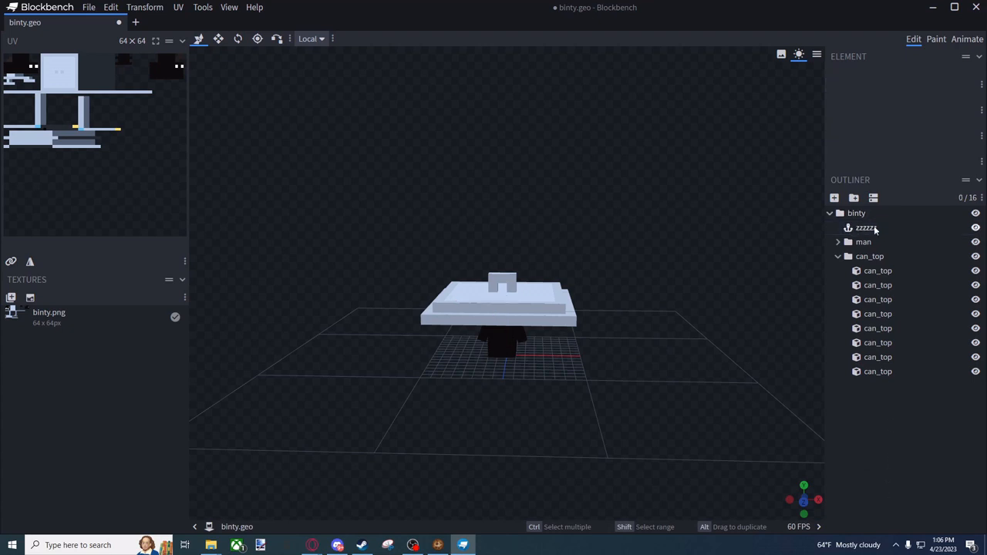
right_click(906, 462)
left_click(866, 426)
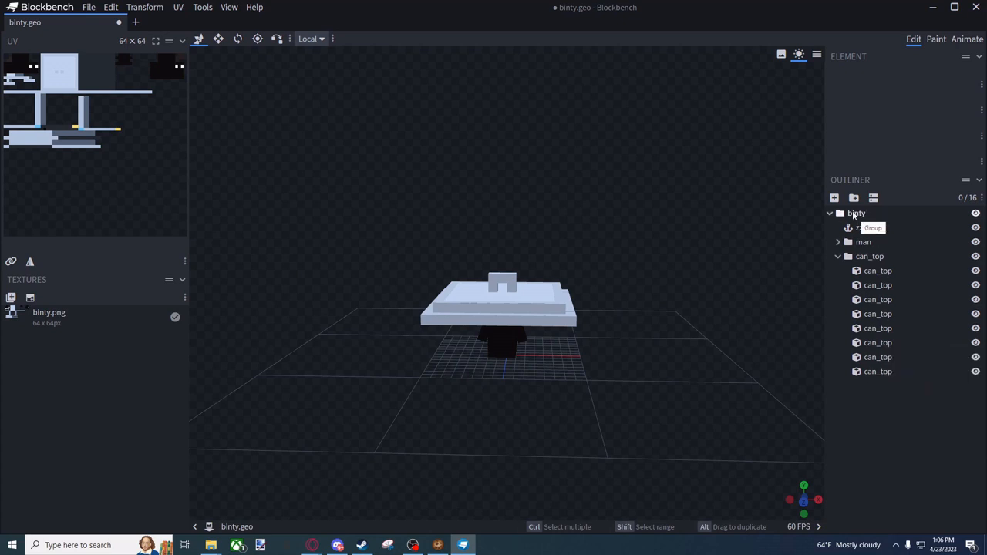
Add a new locator to the binty group and raise it above the model to Y position 15.
left_click(856, 216)
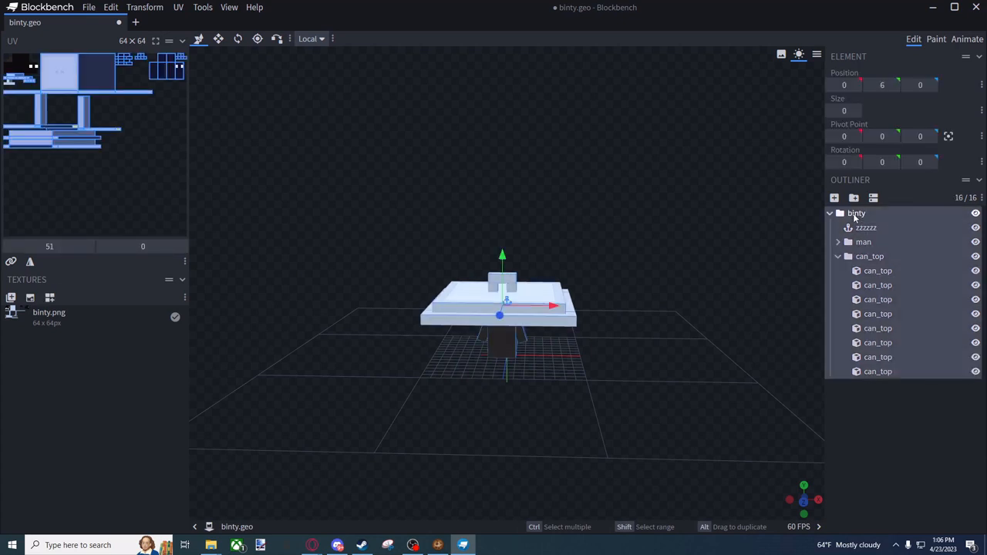
right_click(855, 219)
left_click(891, 300)
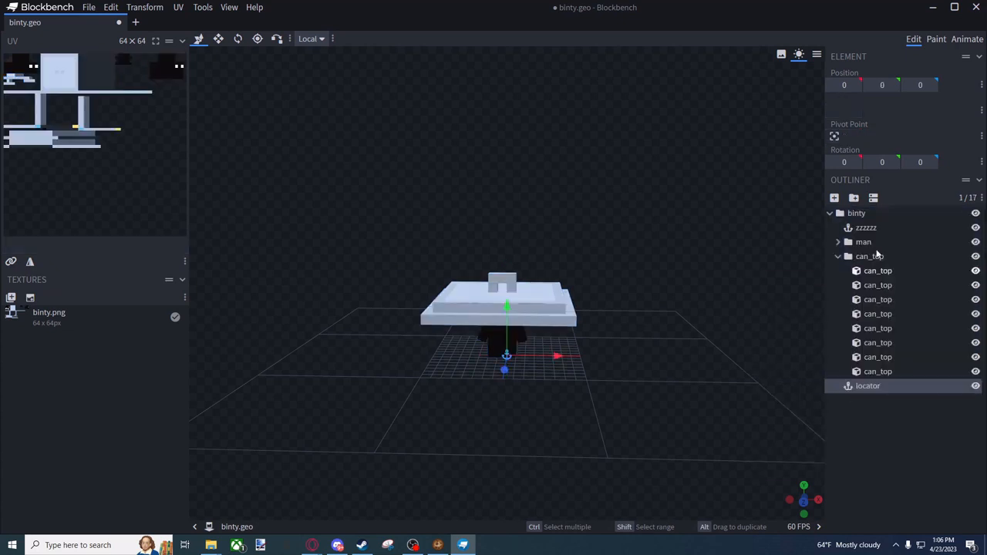
right_click(863, 386)
left_click_drag(531, 324, 522, 203)
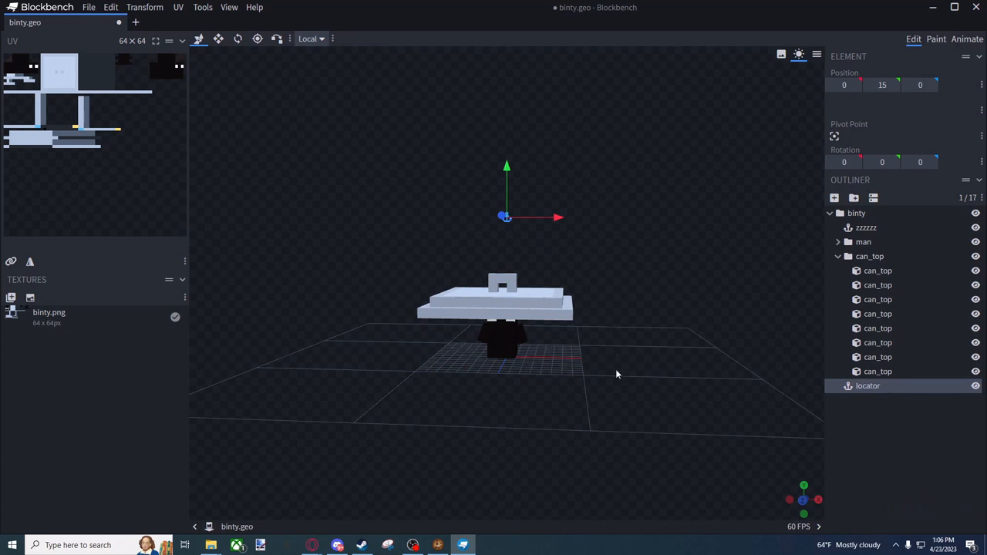
left_click_drag(616, 374, 488, 234)
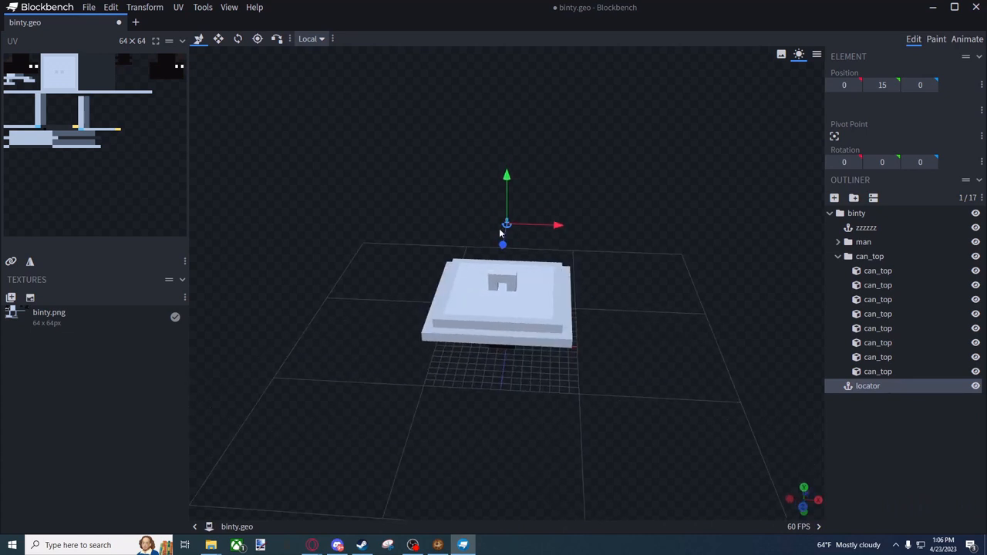
mouse_move(582, 282)
left_mouse_down()
mouse_move(554, 262)
mouse_move(594, 268)
left_mouse_up()
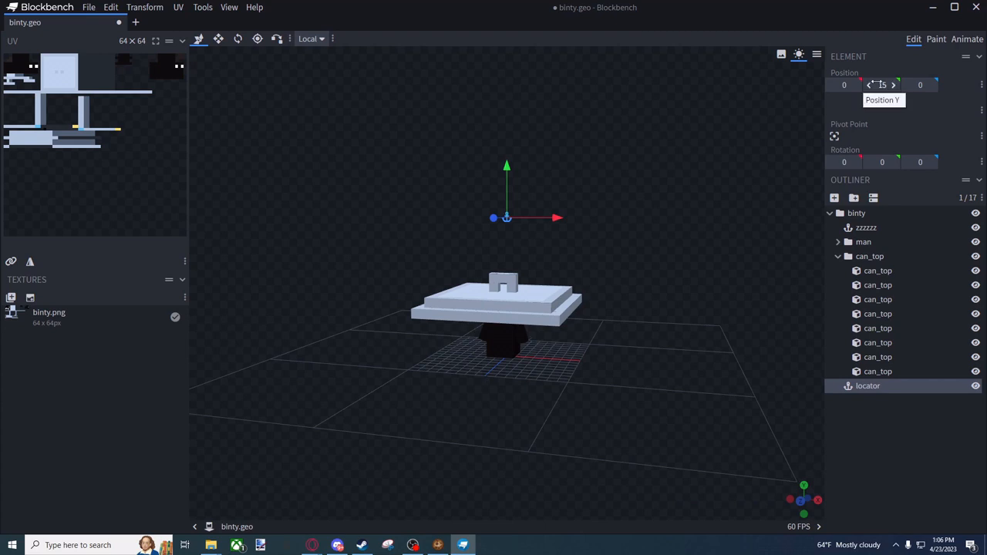
Rotate the new locator around its Z axis and set the Z rotation to -180.
left_click(237, 39)
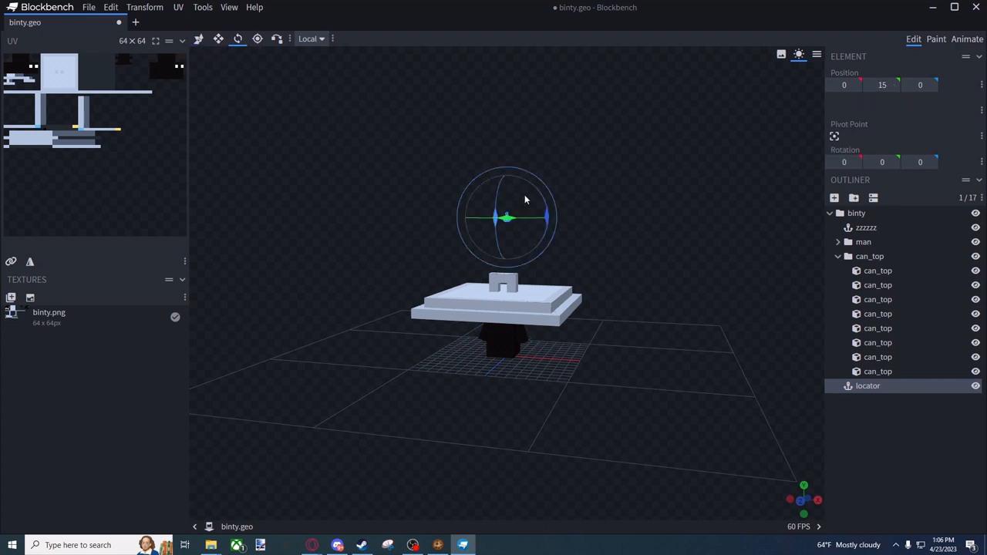
left_click_drag(545, 218, 488, 254)
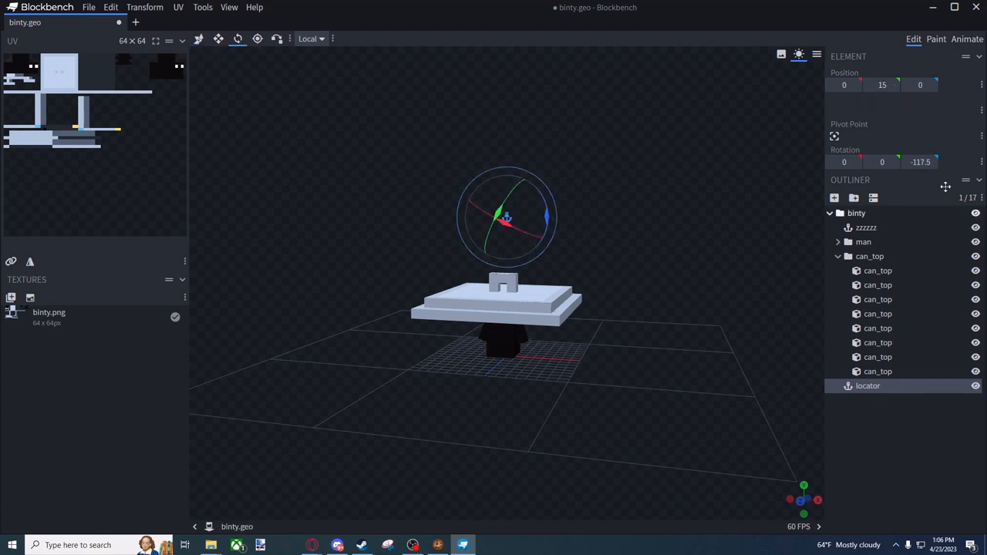
left_click(920, 162)
type("-180")
key("Return")
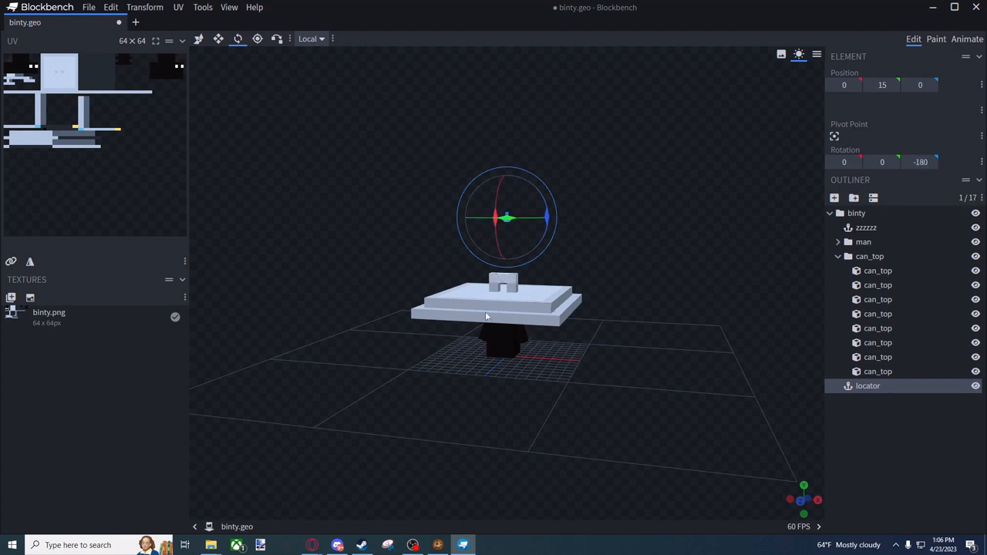
Delete the newly added locator and select the original zzzzzz locator.
right_click(858, 385)
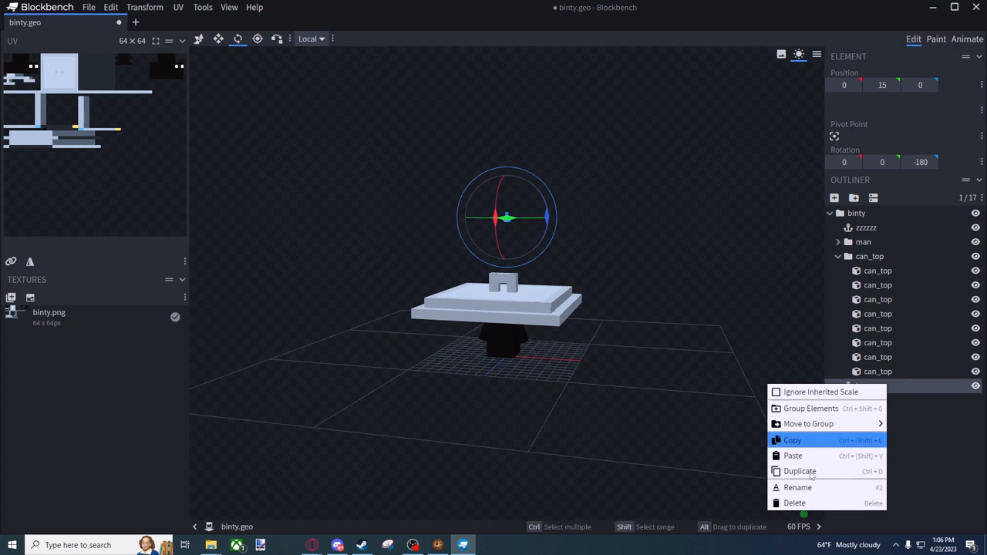
left_click(802, 503)
left_click(868, 228)
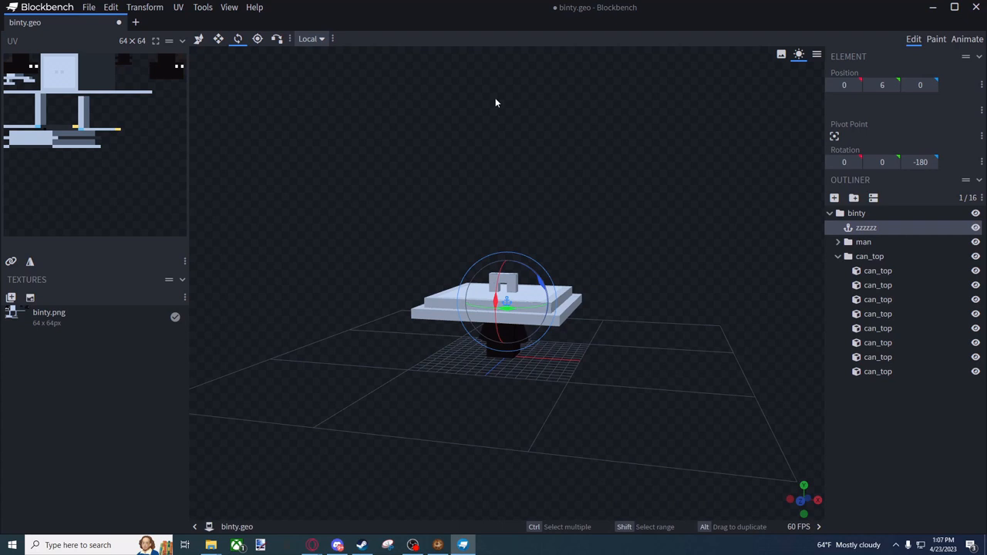
Import all animations from binty.animation.json into the model in the Animate workspace.
left_click(964, 40)
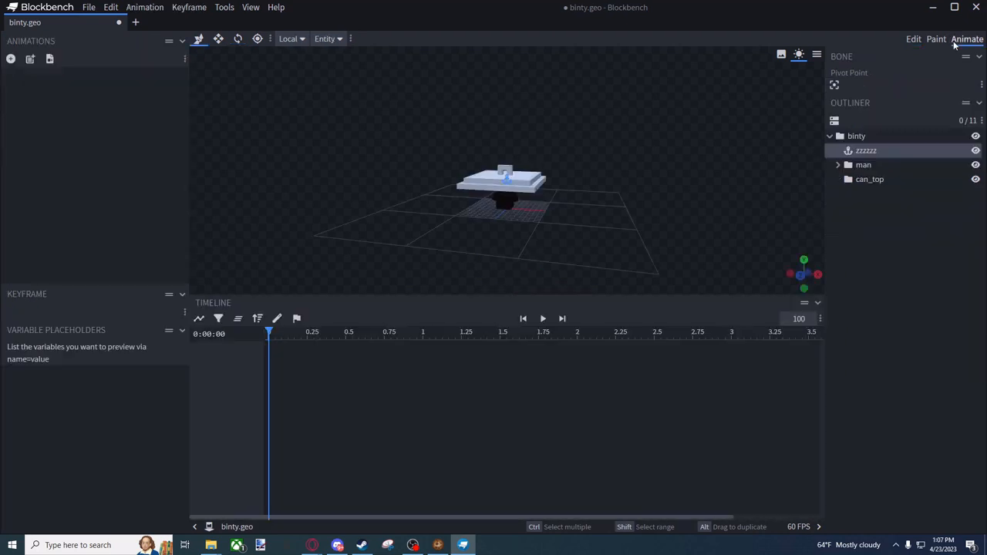
left_click(50, 59)
double_click(278, 179)
double_click(274, 176)
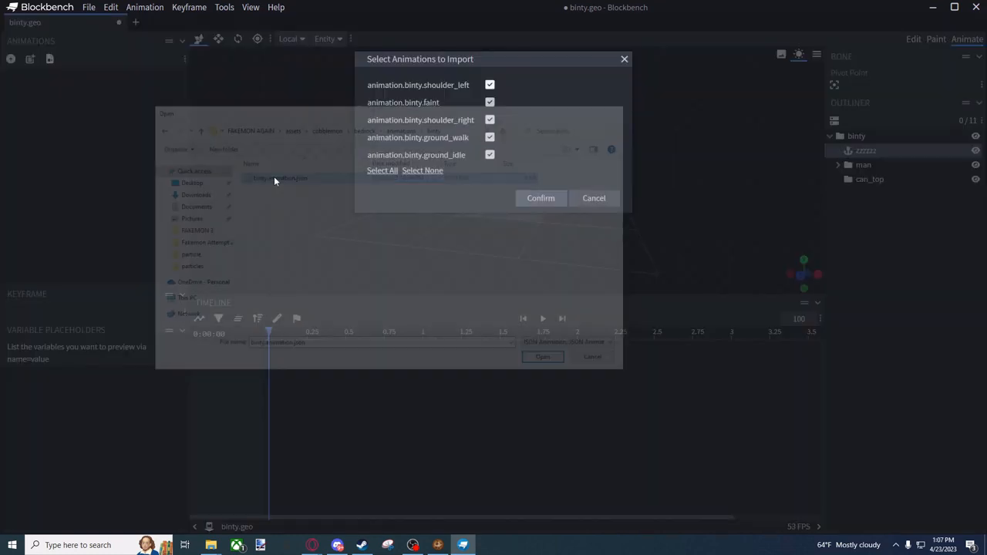
left_click(540, 199)
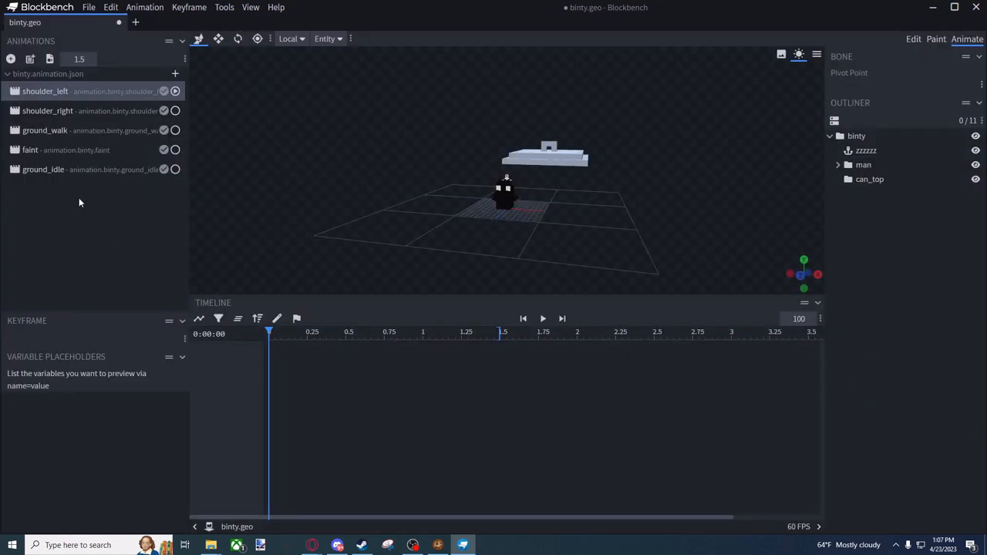
Select the ground_idle animation, play it while viewing the model from several angles, and pause it.
left_click(75, 172)
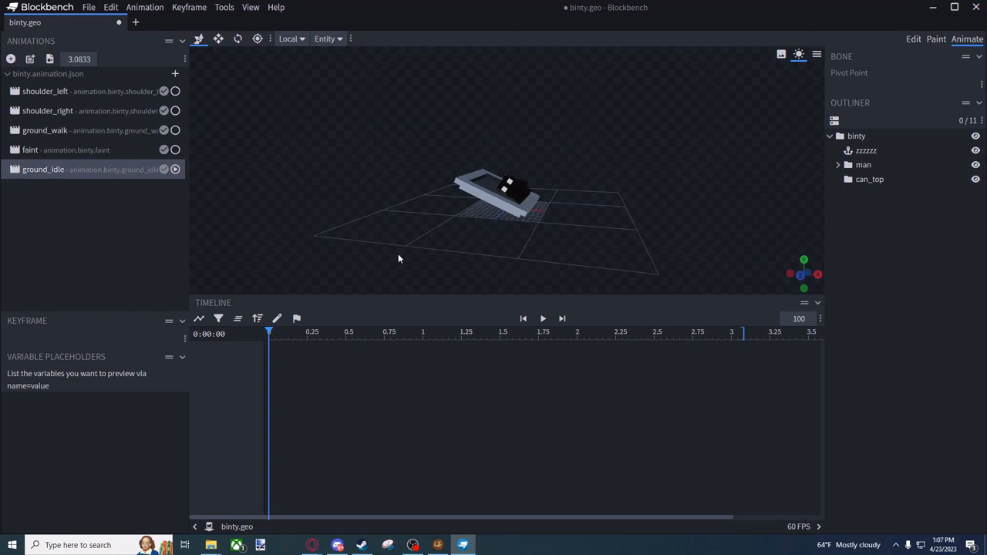
left_click_drag(467, 277, 401, 269)
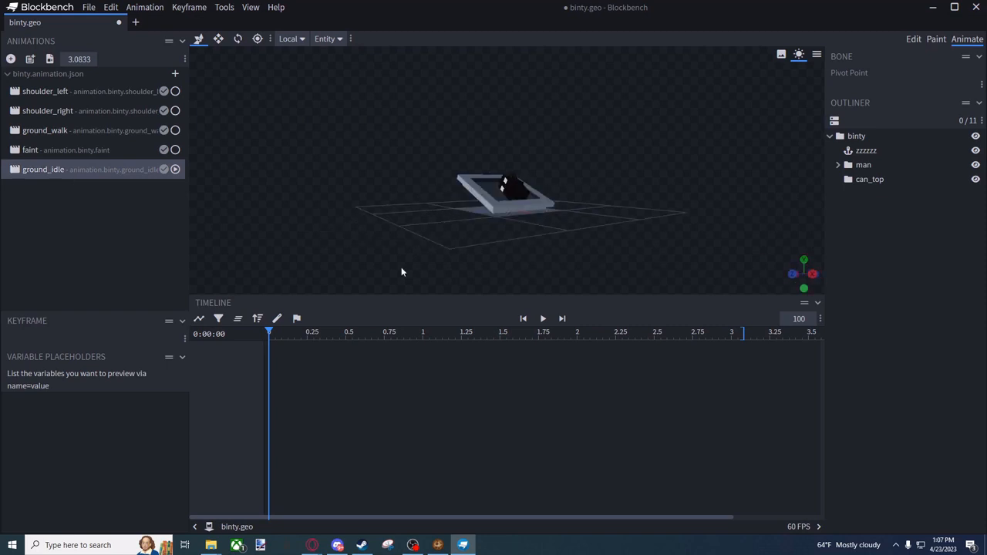
left_click(542, 319)
left_click_drag(360, 207, 419, 241)
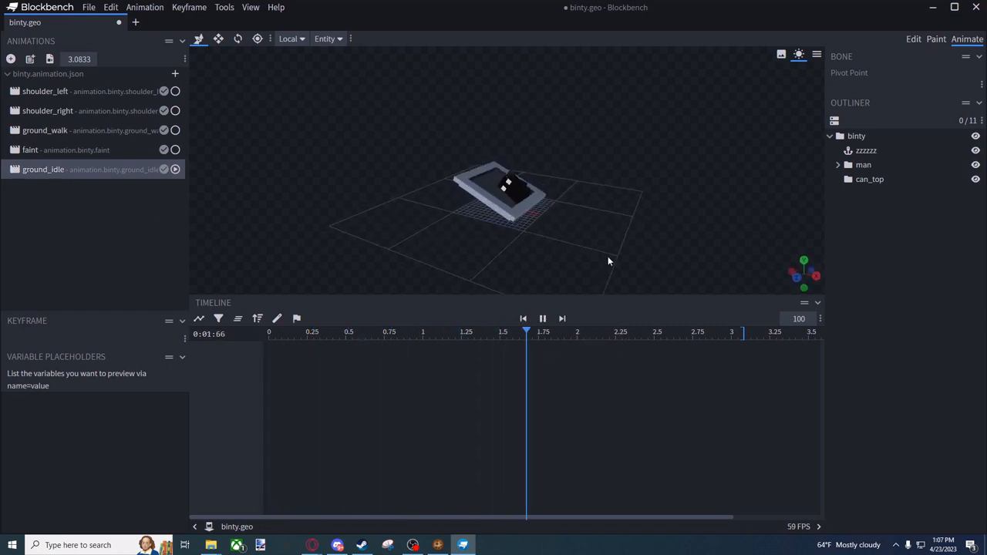
left_click_drag(607, 257, 620, 252)
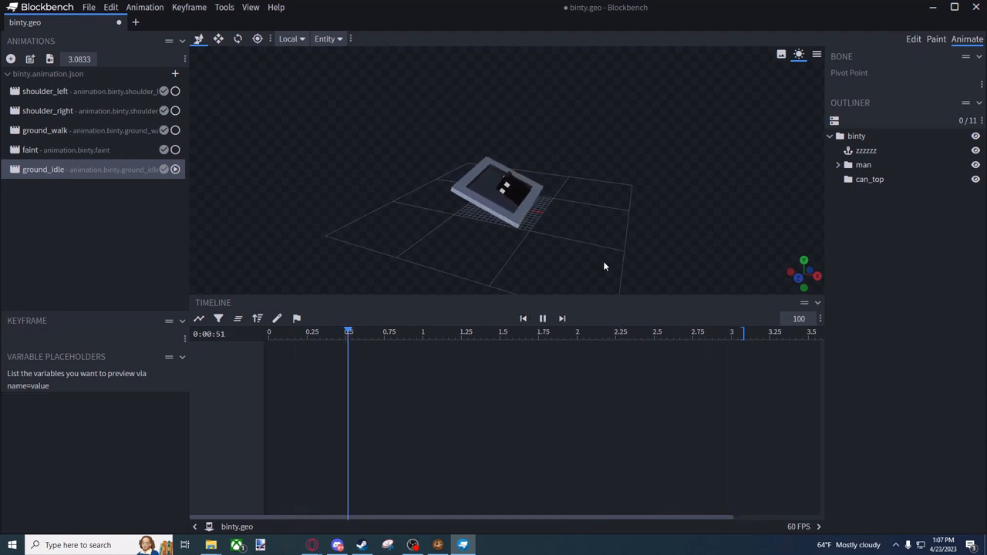
left_click_drag(550, 271, 521, 264)
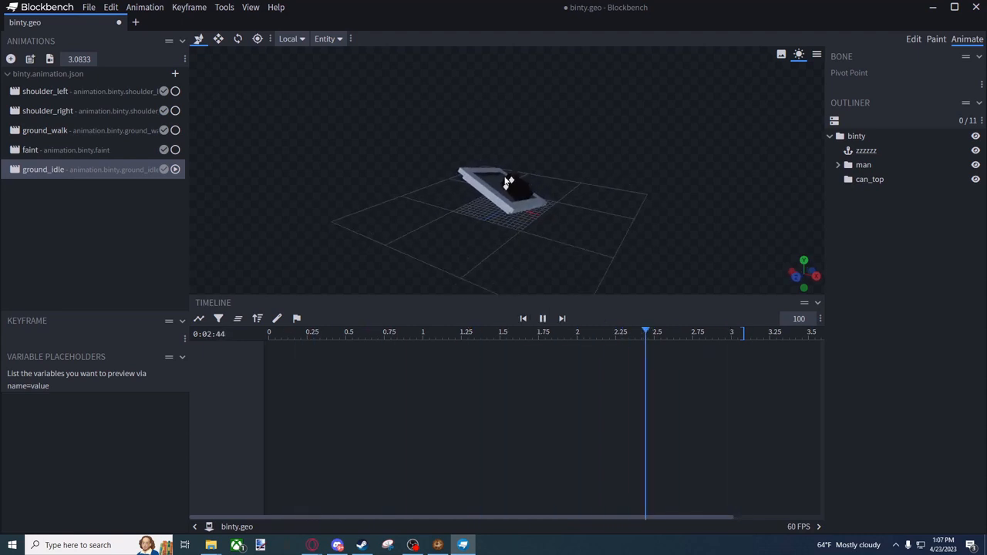
left_click(542, 319)
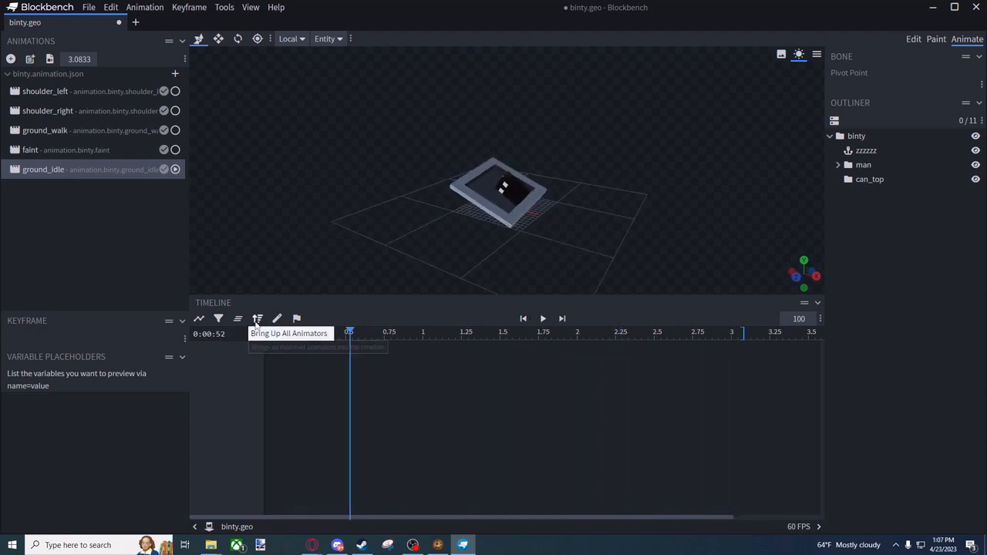
Bring up all animators of ground_idle in the timeline, then play and pause the animation.
left_click(256, 317)
scroll(233, 386, "down", 1)
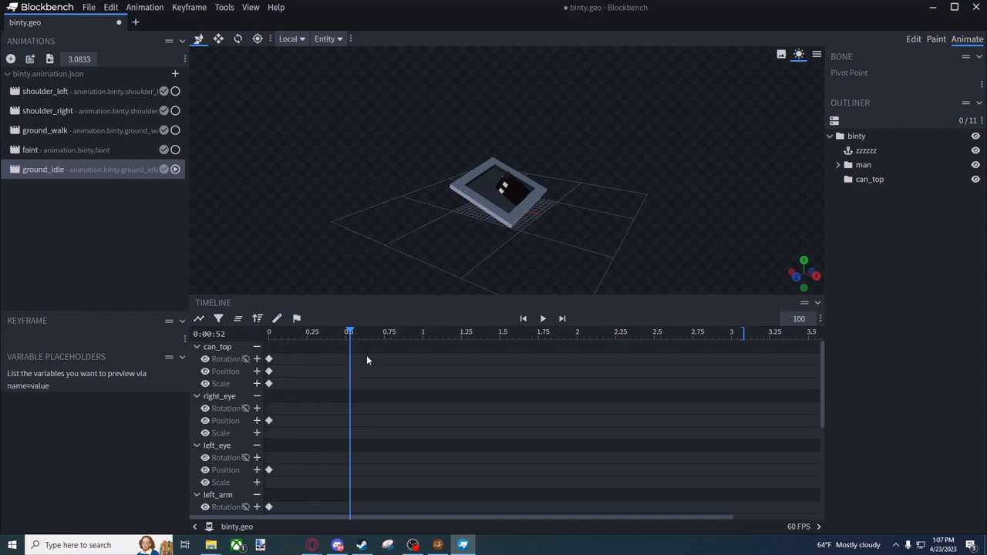
left_click(543, 318)
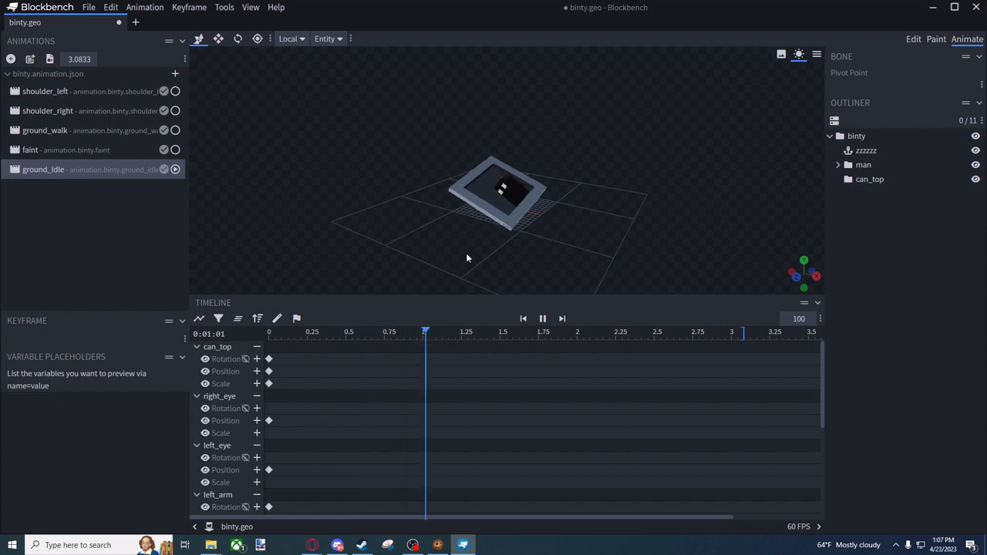
left_click(542, 319)
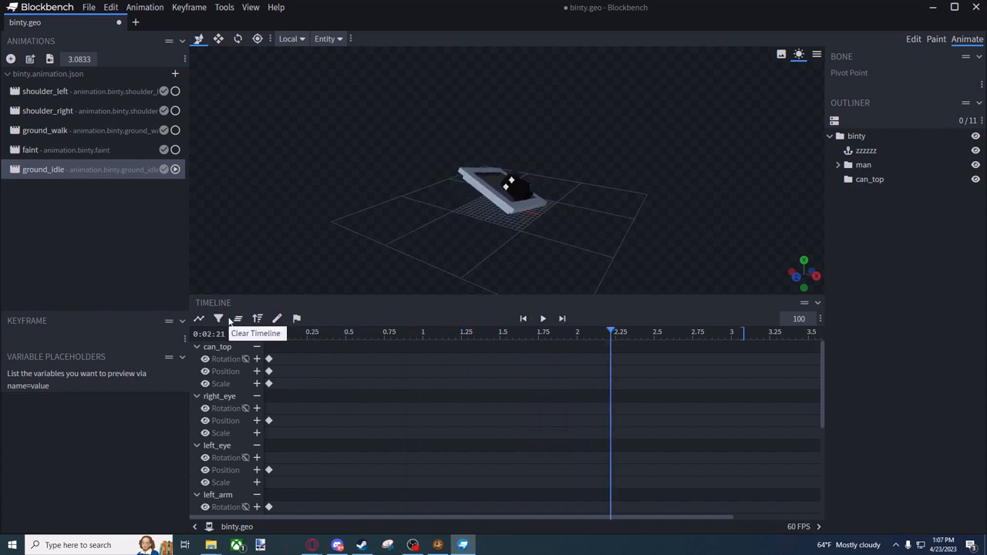
Show the Effects tracks in the timeline and choose zzzzzz as the locator of the particle keyframe at time 0.
left_click(277, 319)
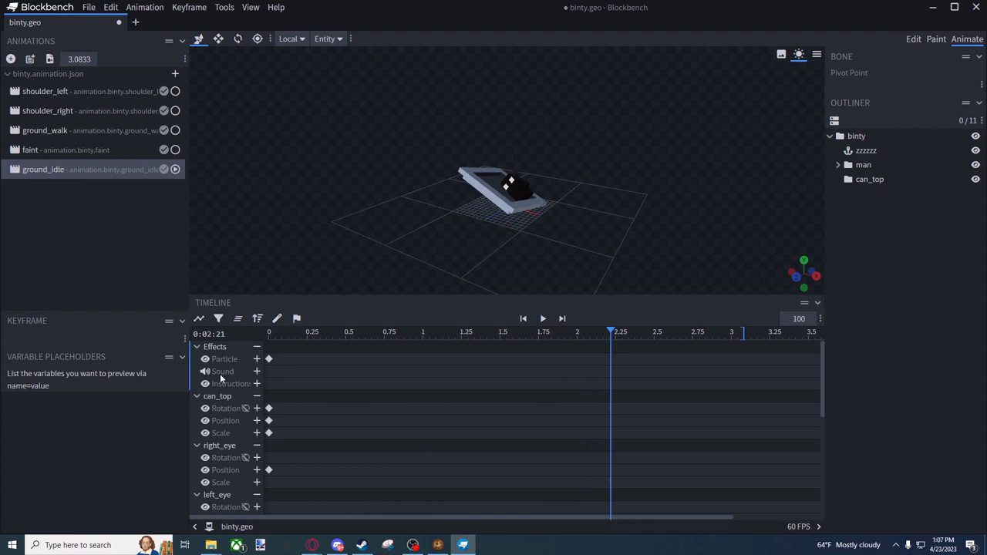
left_click(269, 358)
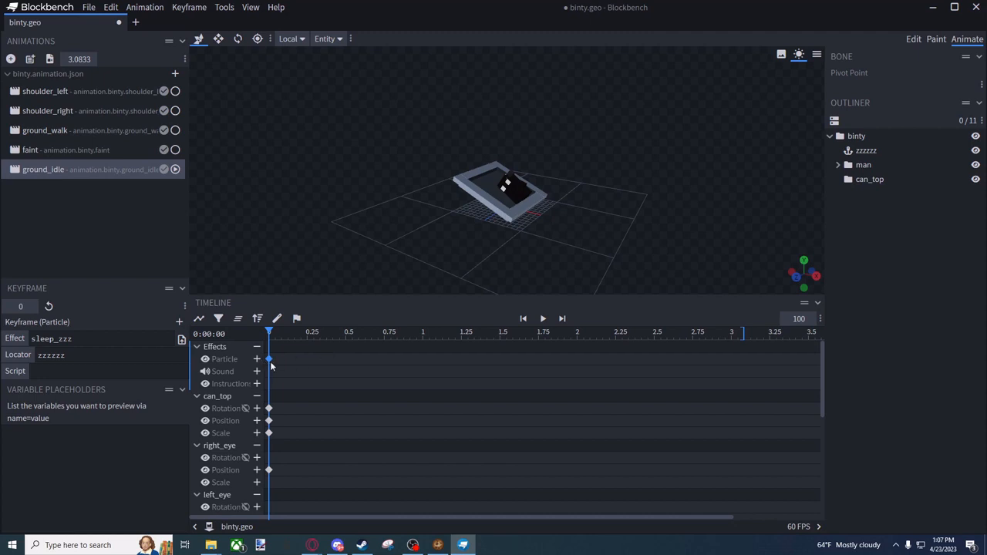
left_click(182, 357)
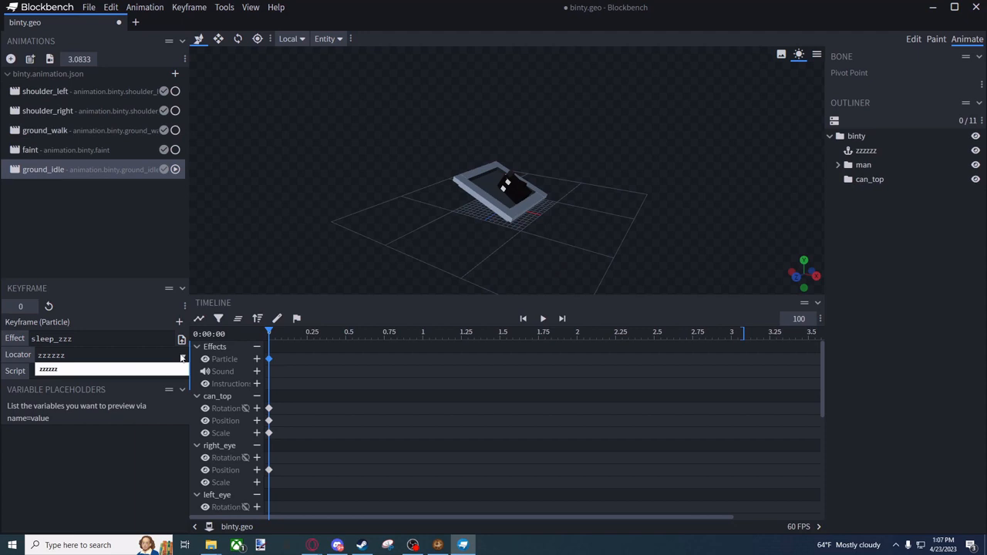
left_click(87, 371)
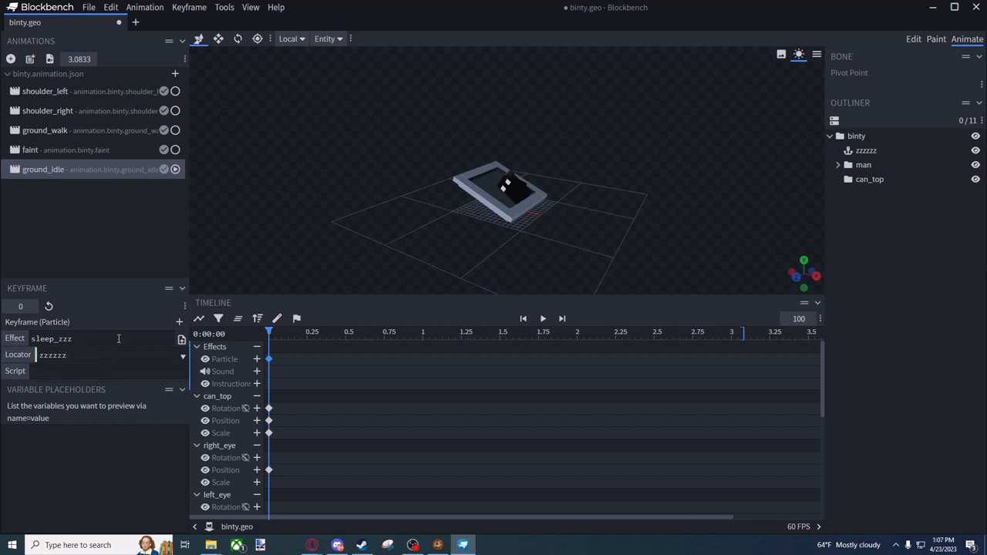
Load sleep_zzz.particle.json from the pack's cobblemon\bedrock\particles folder as the particle keyframe's effect file.
left_click(181, 340)
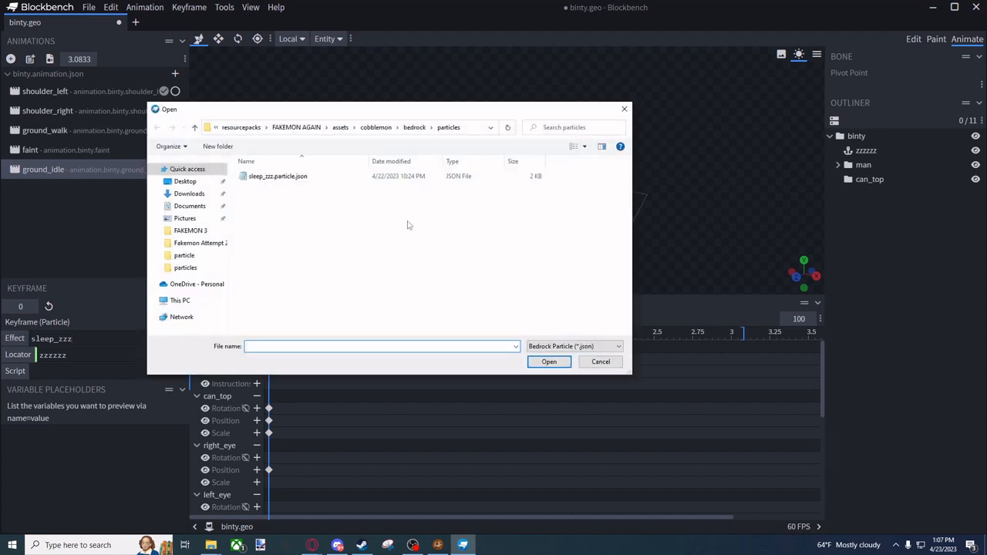
left_click(364, 128)
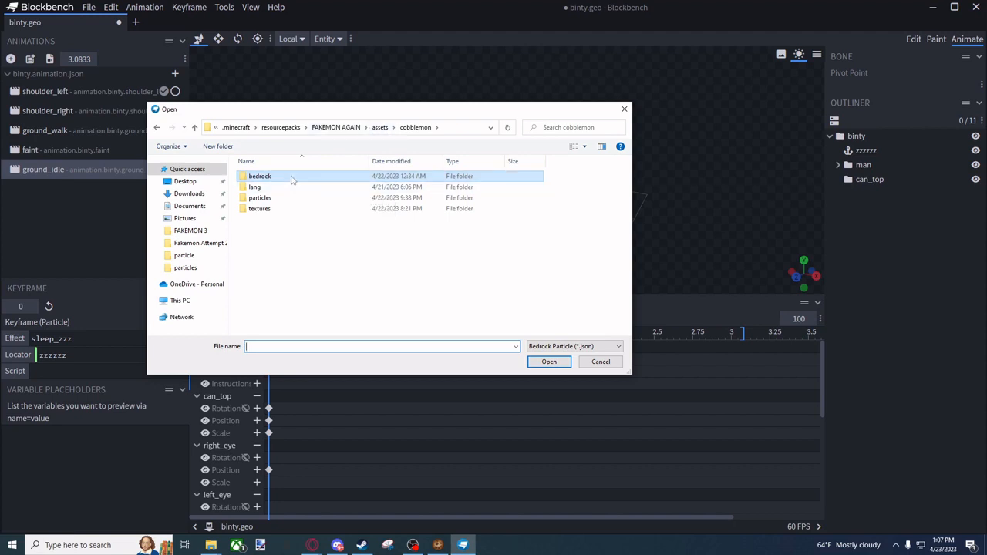
double_click(290, 176)
double_click(284, 199)
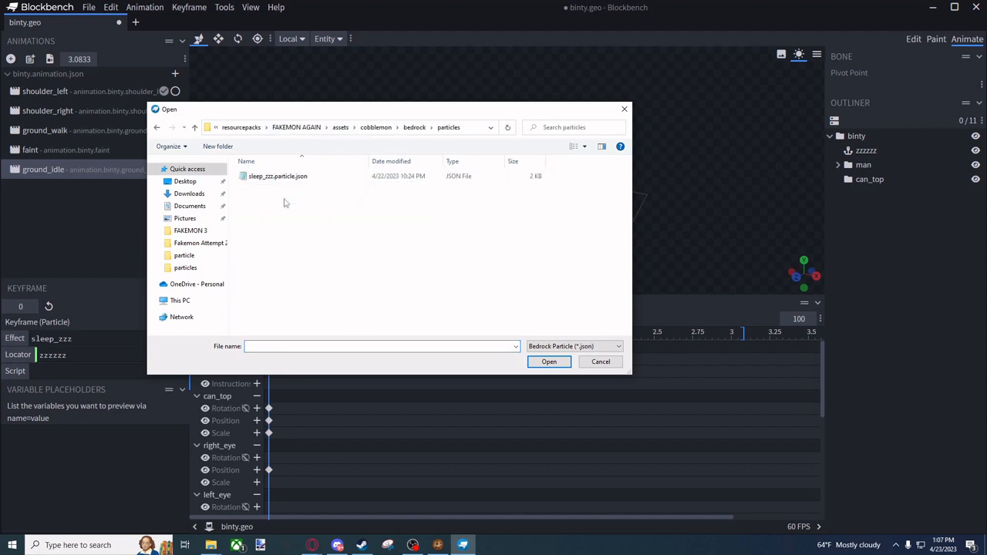
double_click(301, 176)
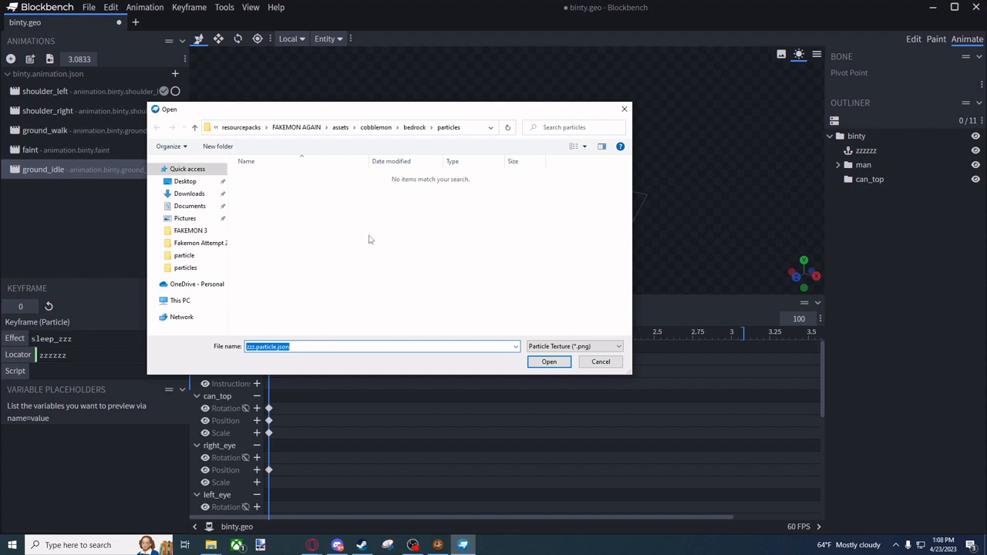
Load z_anim.png from the cobblemon\textures\particle folder as the particle texture and play ground_idle to preview the effect.
left_click(376, 127)
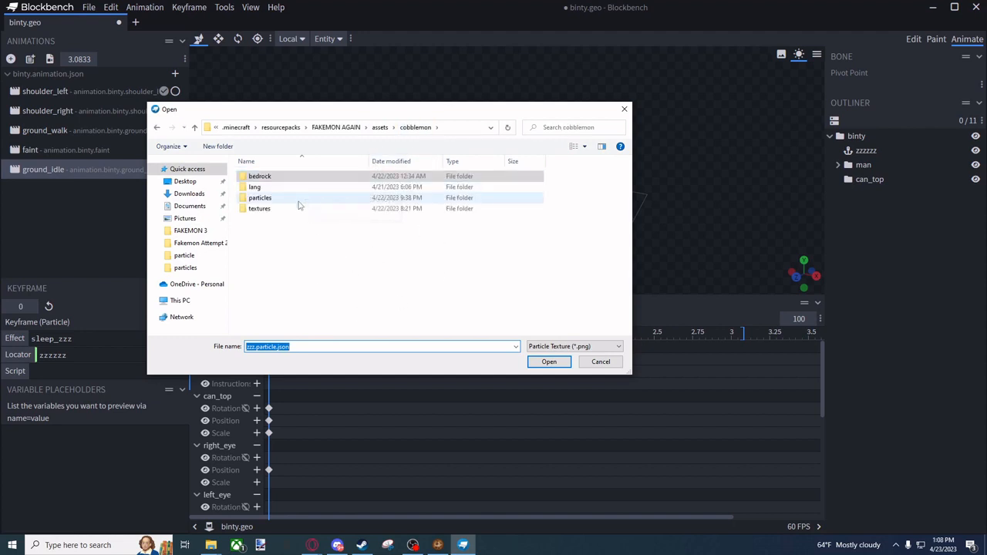
double_click(295, 209)
double_click(286, 186)
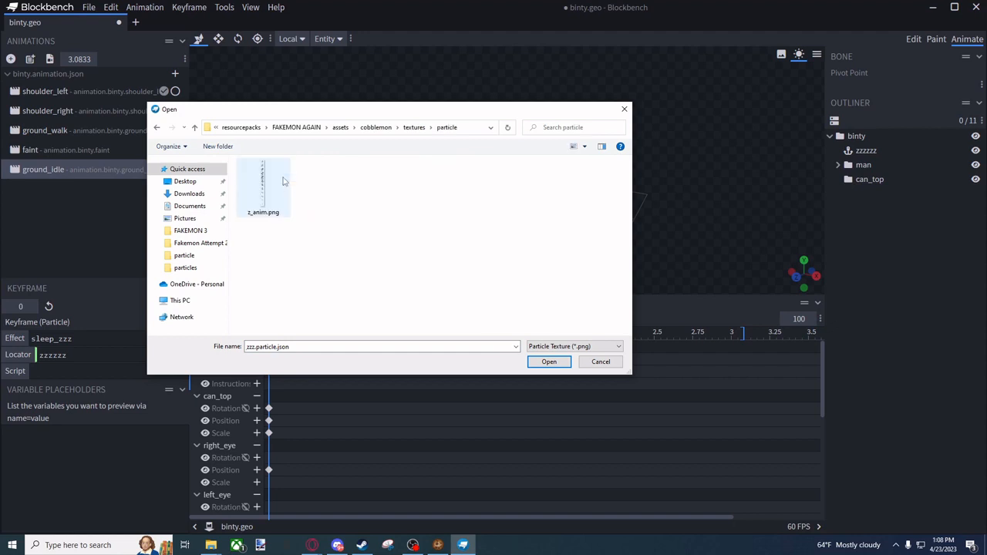
double_click(282, 176)
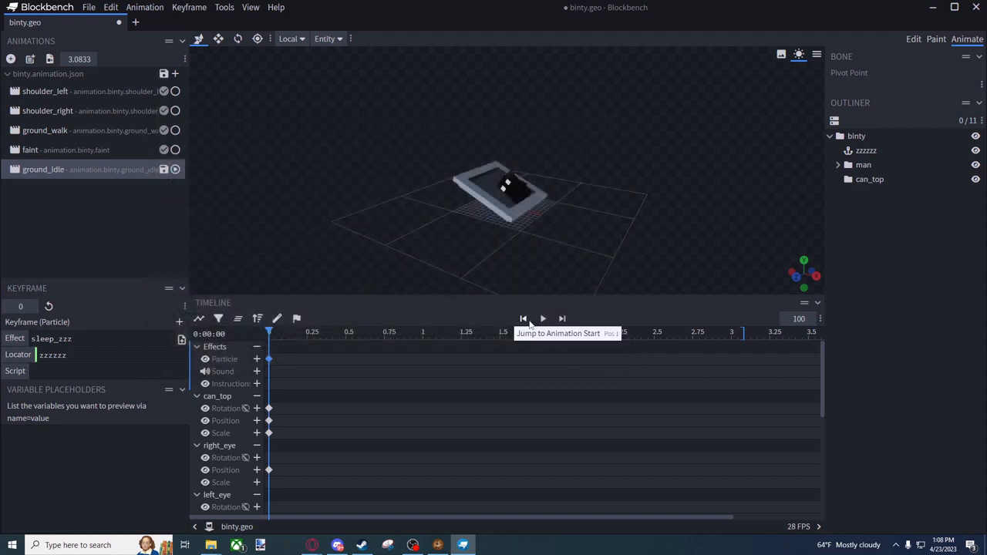
left_click(542, 318)
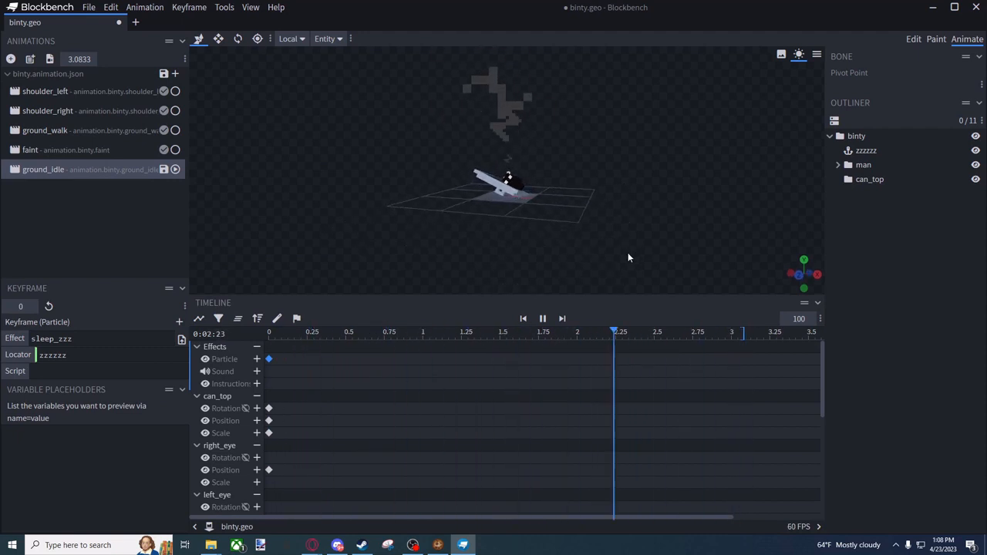
left_click_drag(543, 228, 607, 234)
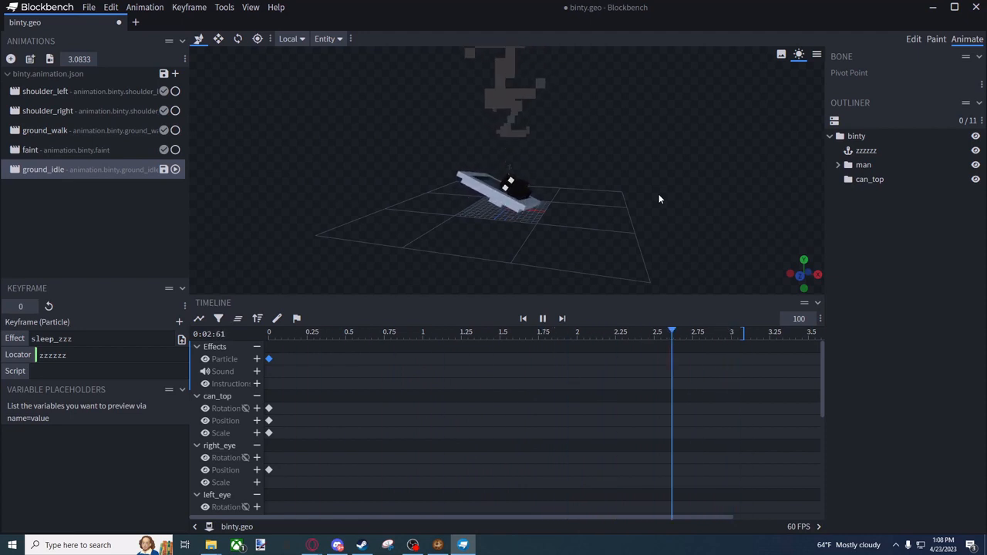
left_click(89, 7)
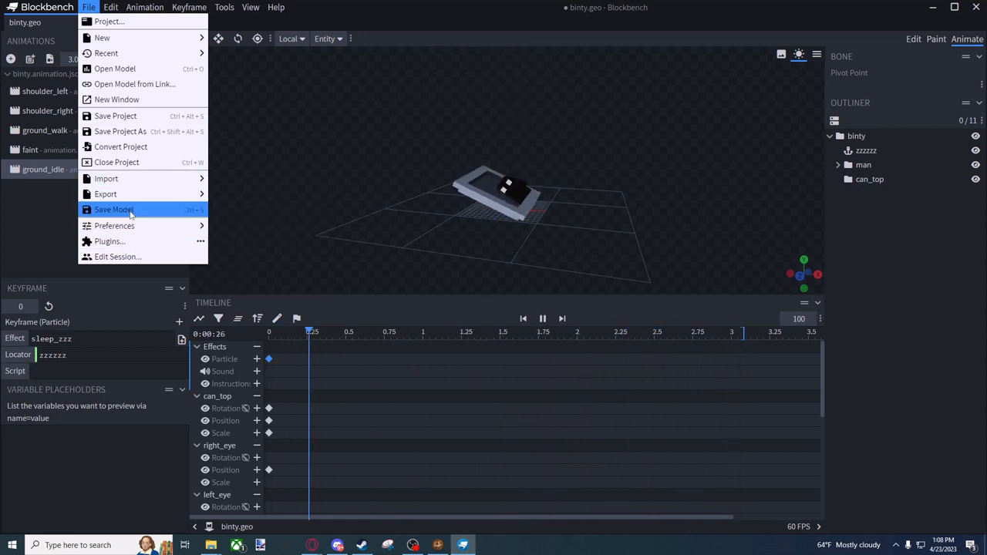
mouse_move(115, 194)
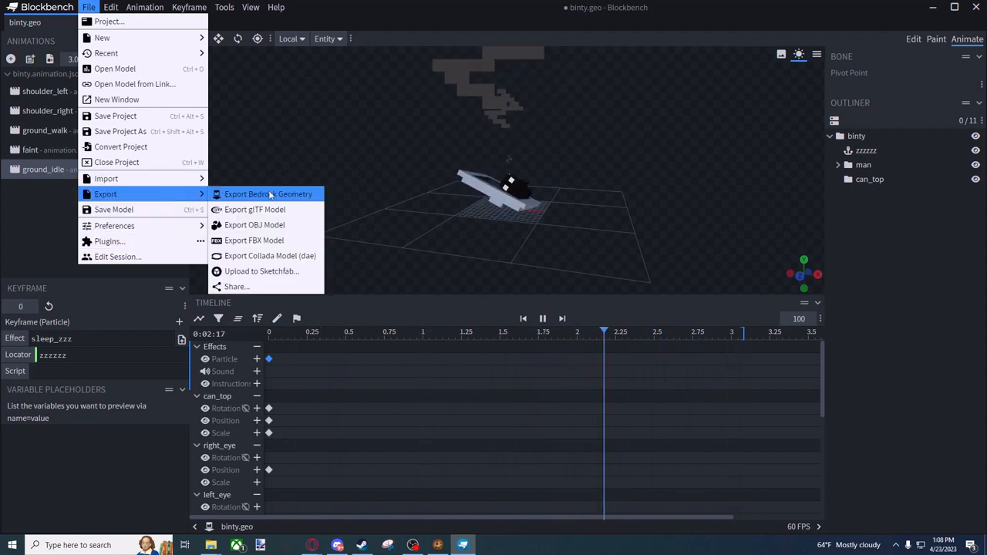
left_click(282, 162)
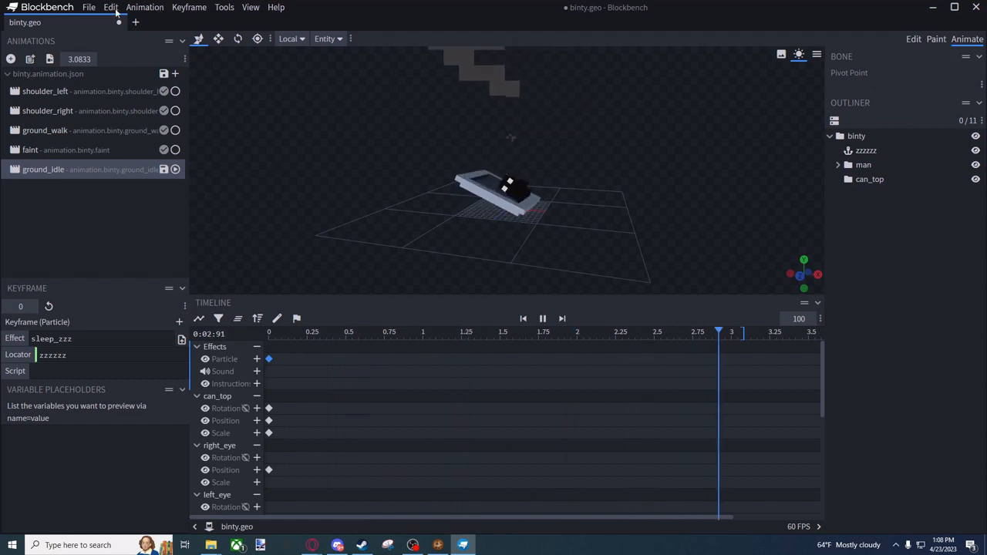
left_click(145, 7)
left_click(288, 168)
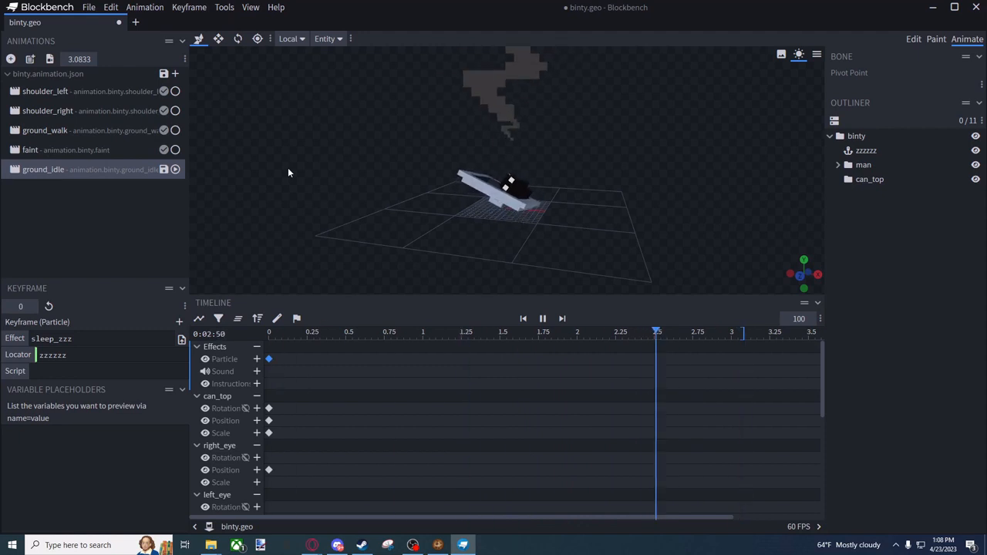
Switch to File Explorer, look through the pack's cobblemon\bedrock folder, and reopen FAKEMON AGAIN from the resourcepacks folder.
left_click(932, 7)
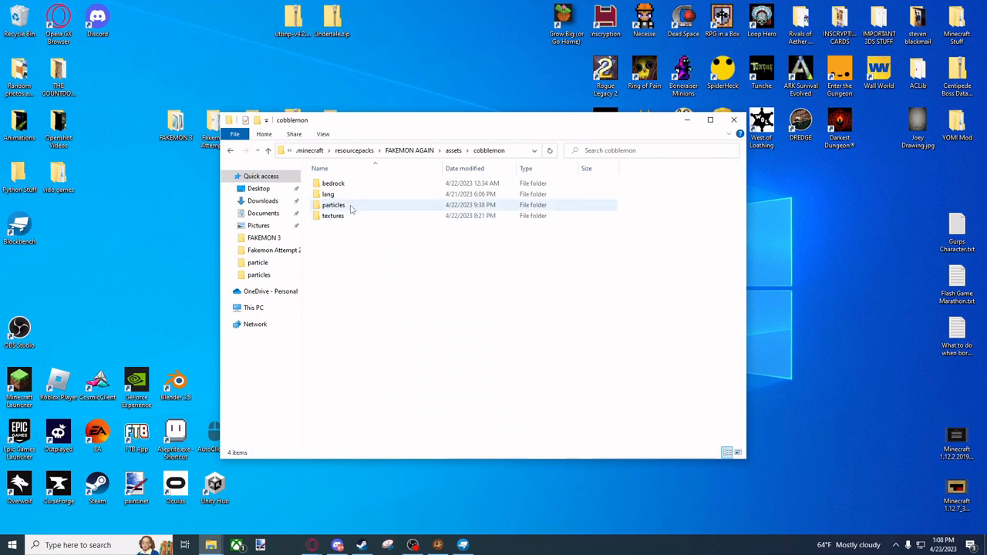
double_click(340, 184)
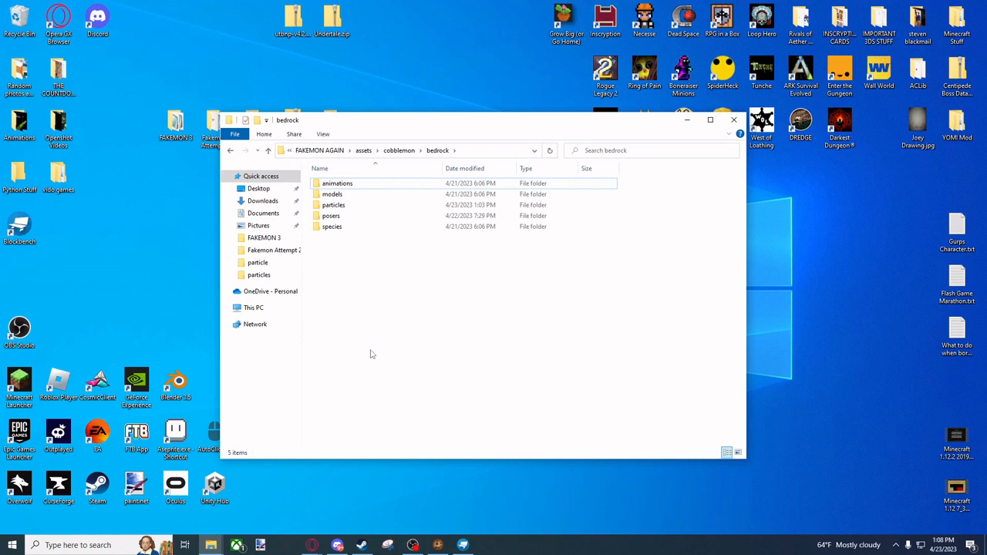
left_click(337, 544)
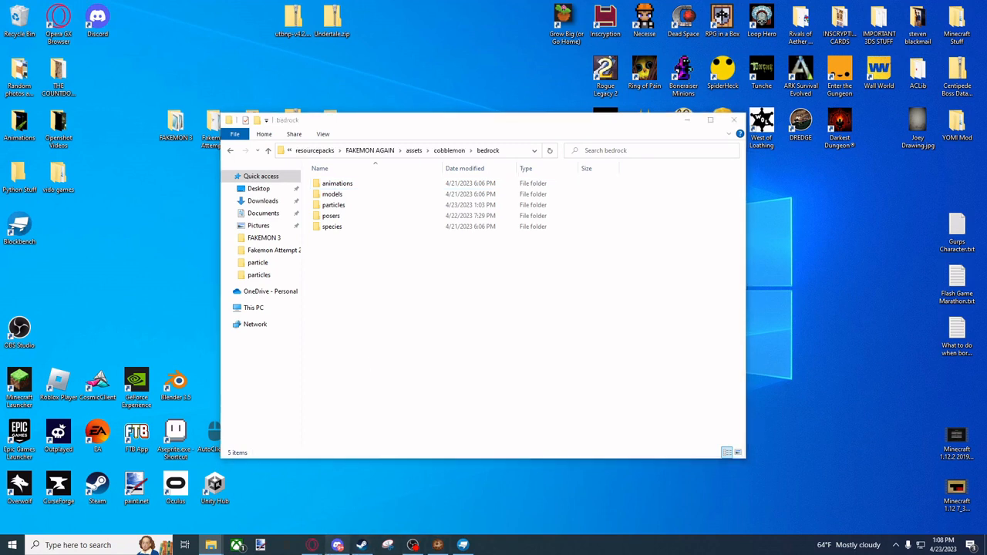
left_click(468, 355)
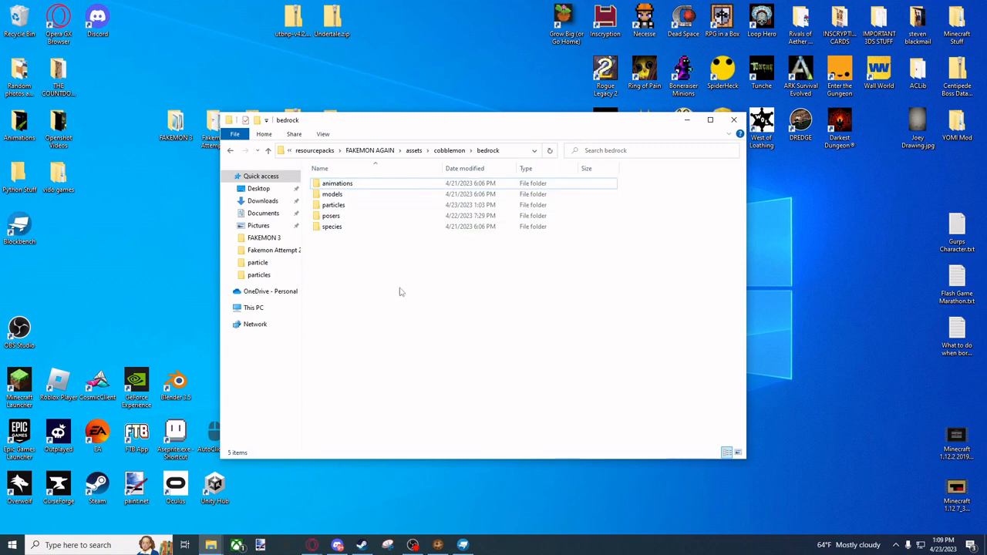
left_click_drag(459, 129, 513, 129)
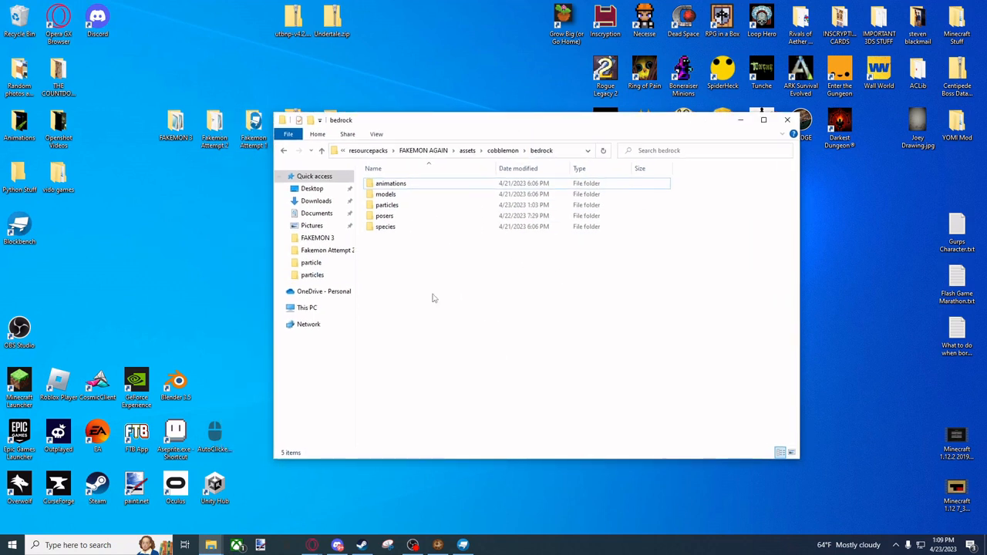
left_click(370, 151)
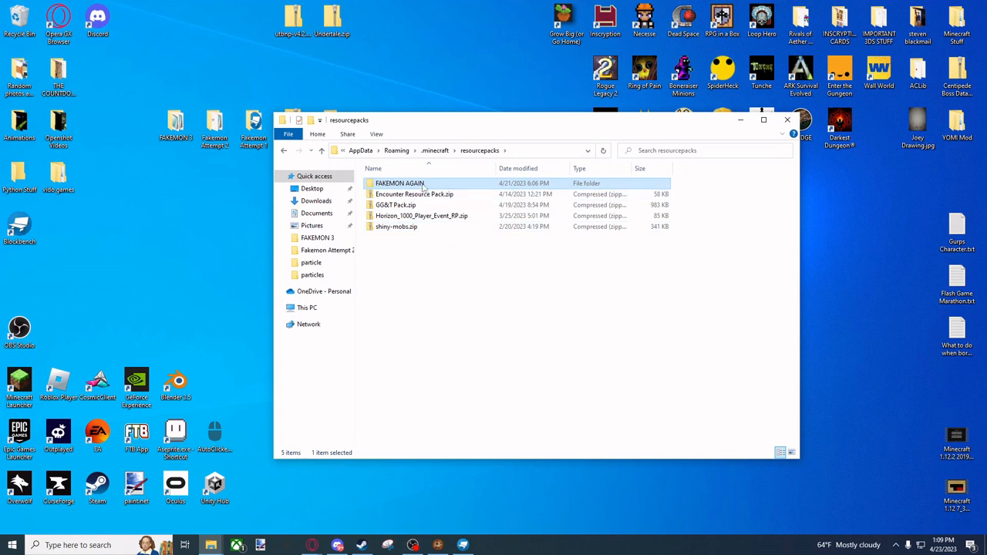
double_click(423, 185)
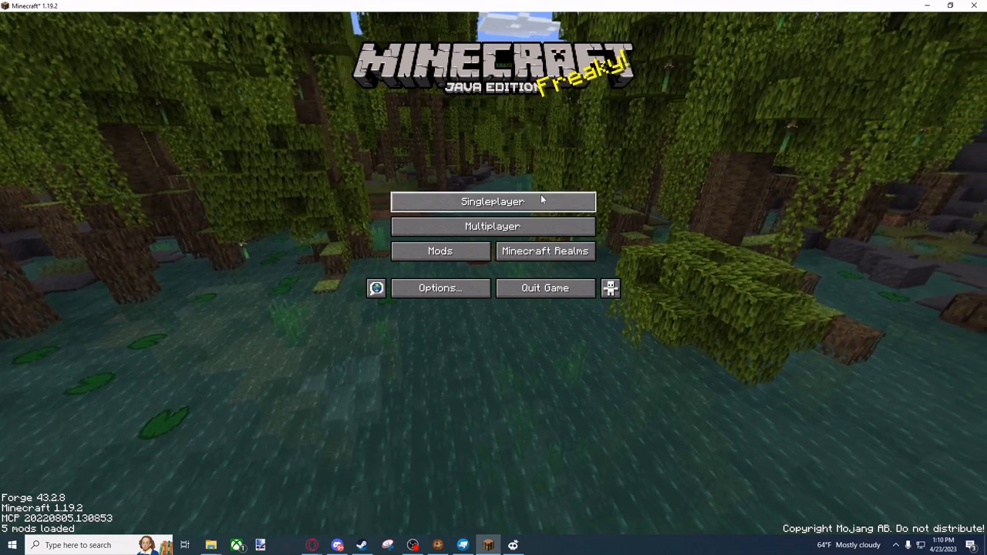
Load a singleplayer world in Minecraft, then send out and recall Binty to check its sleep particle effect.
left_click(542, 202)
left_click(371, 83)
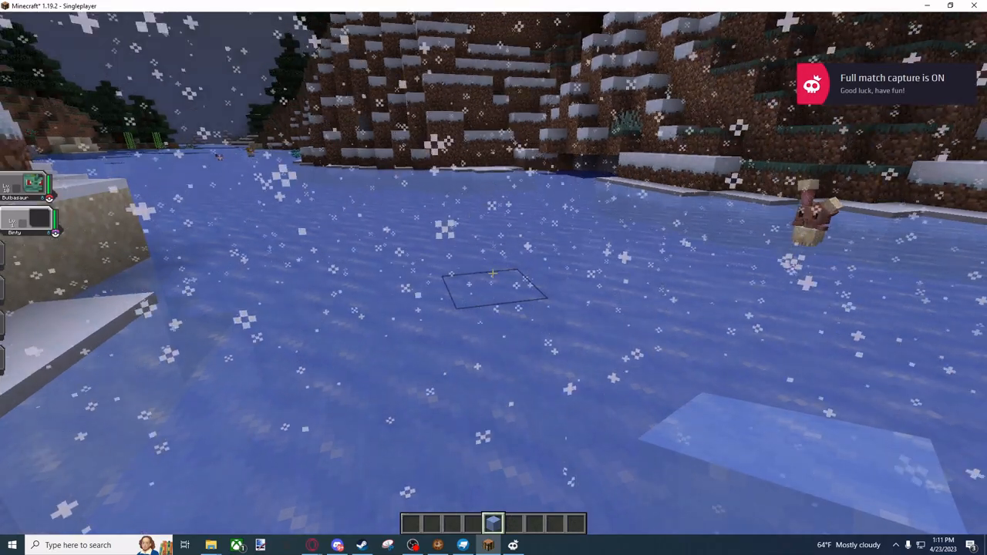
key("r")
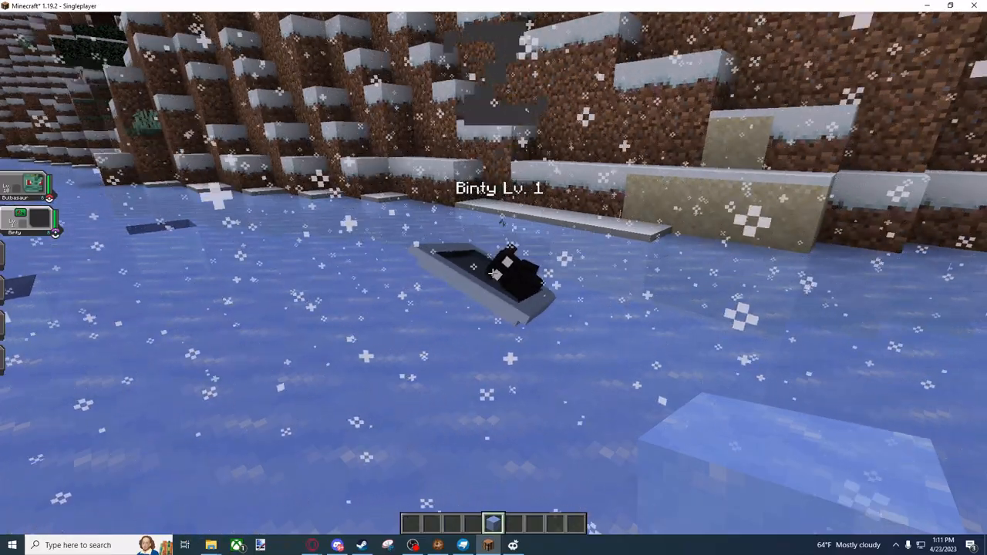
key("r")
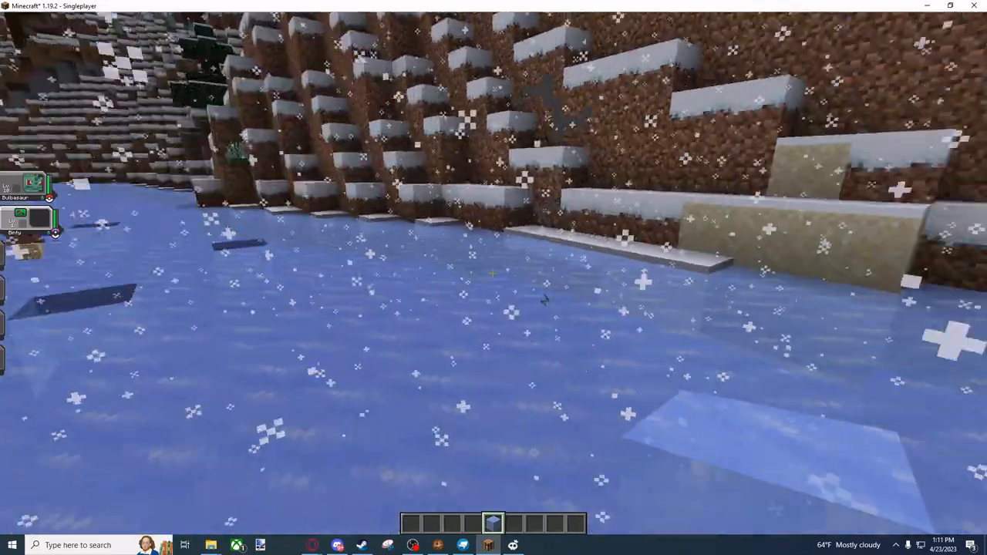